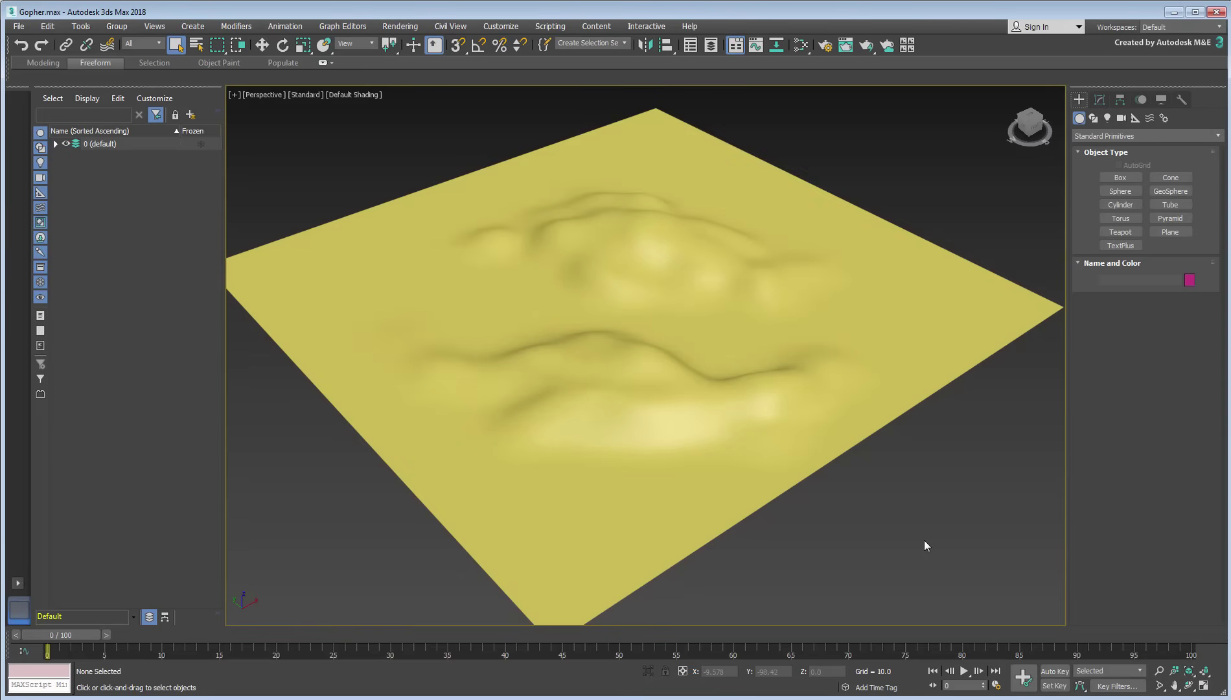
# Select the terrain plane and browse the modifier list without adding any modifier
pyautogui.click(830, 443)
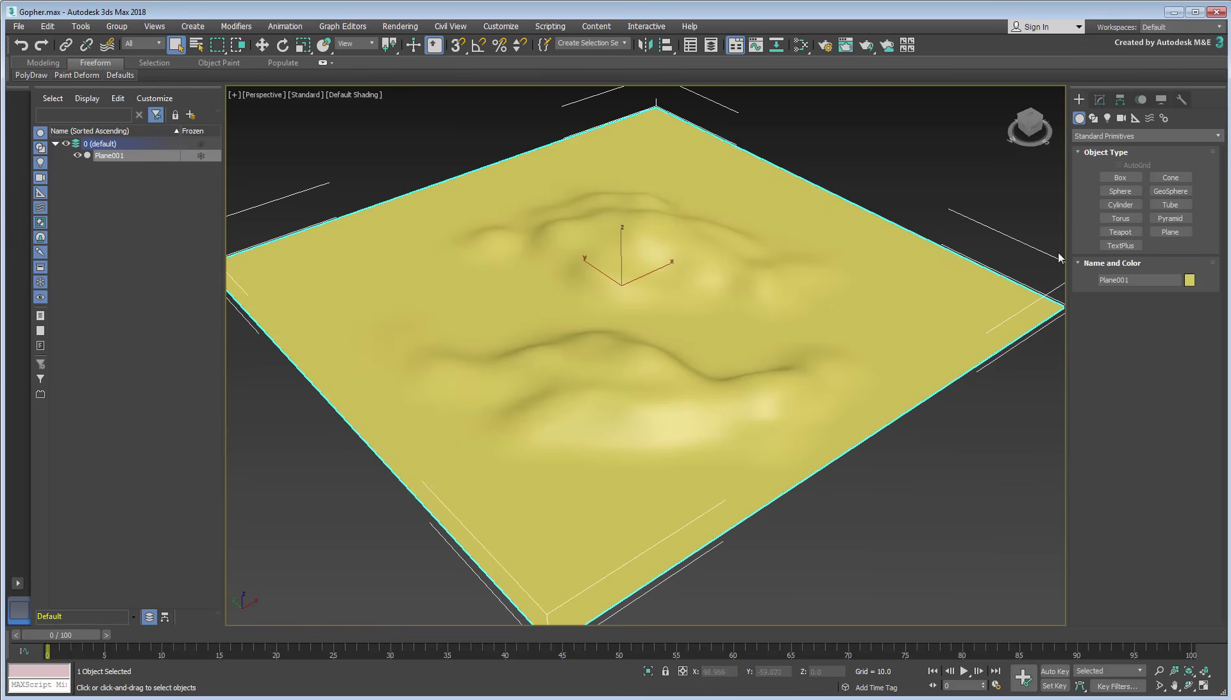
pyautogui.click(1099, 100)
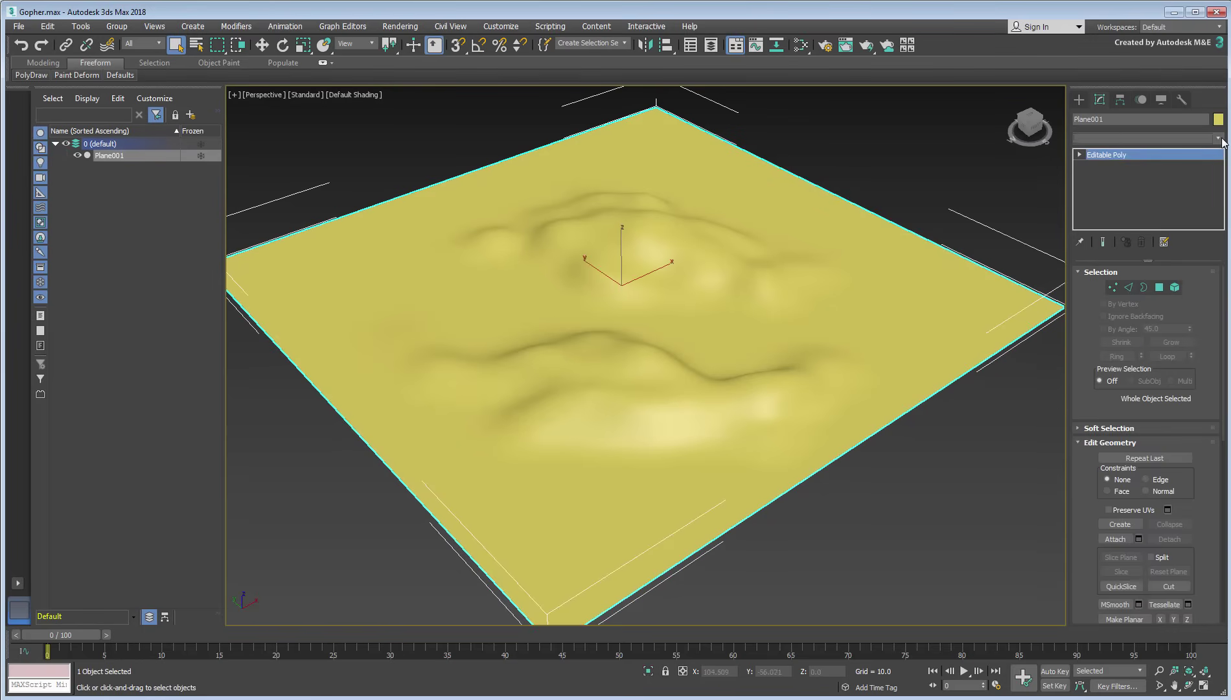
pyautogui.click(1220, 138)
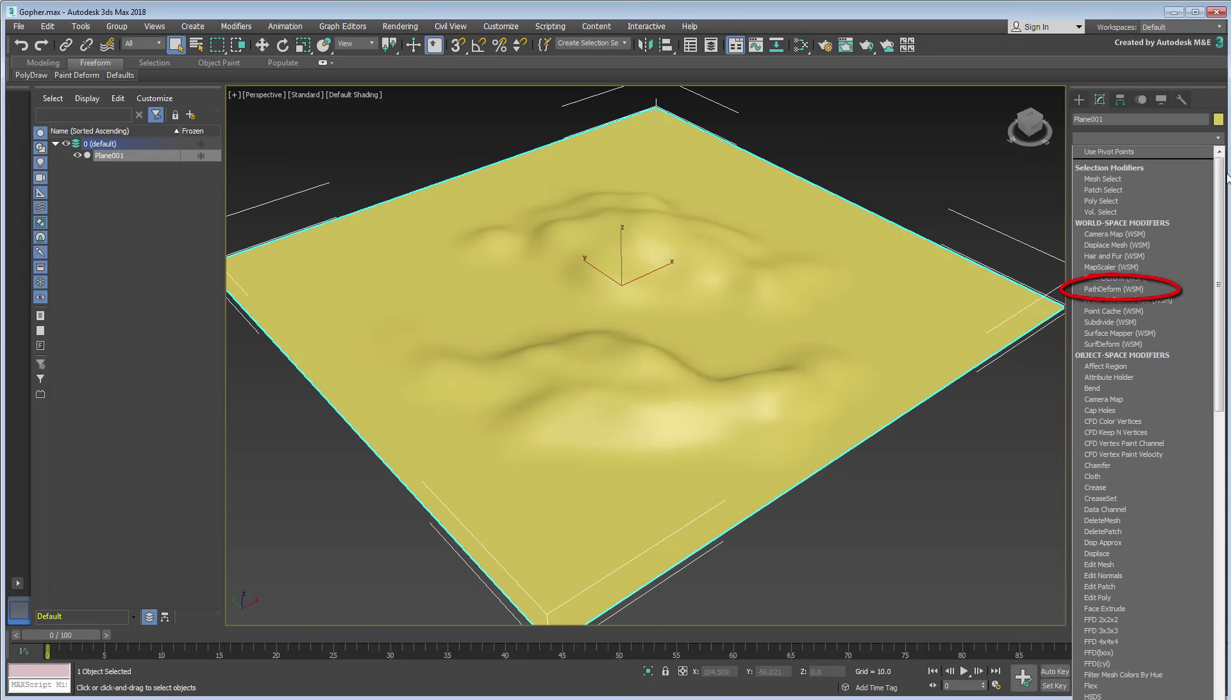
pyautogui.moveTo(1225, 176); pyautogui.dragTo(1219, 400)
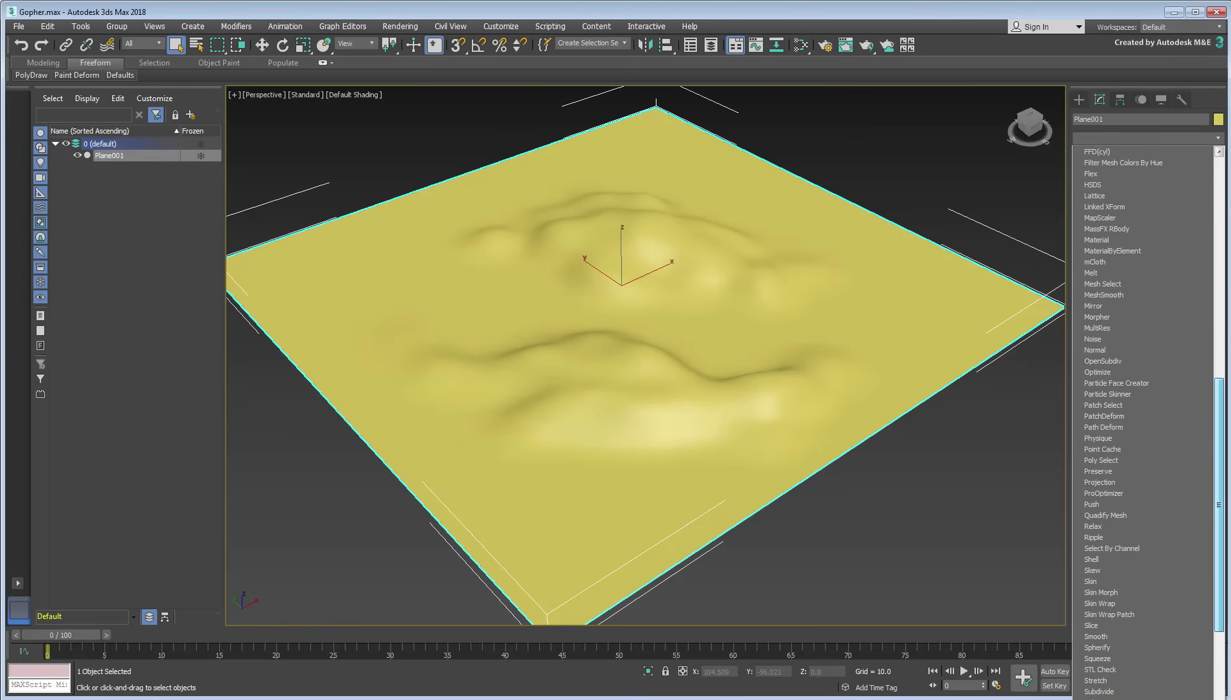
pyautogui.moveTo(1220, 400); pyautogui.dragTo(1219, 180)
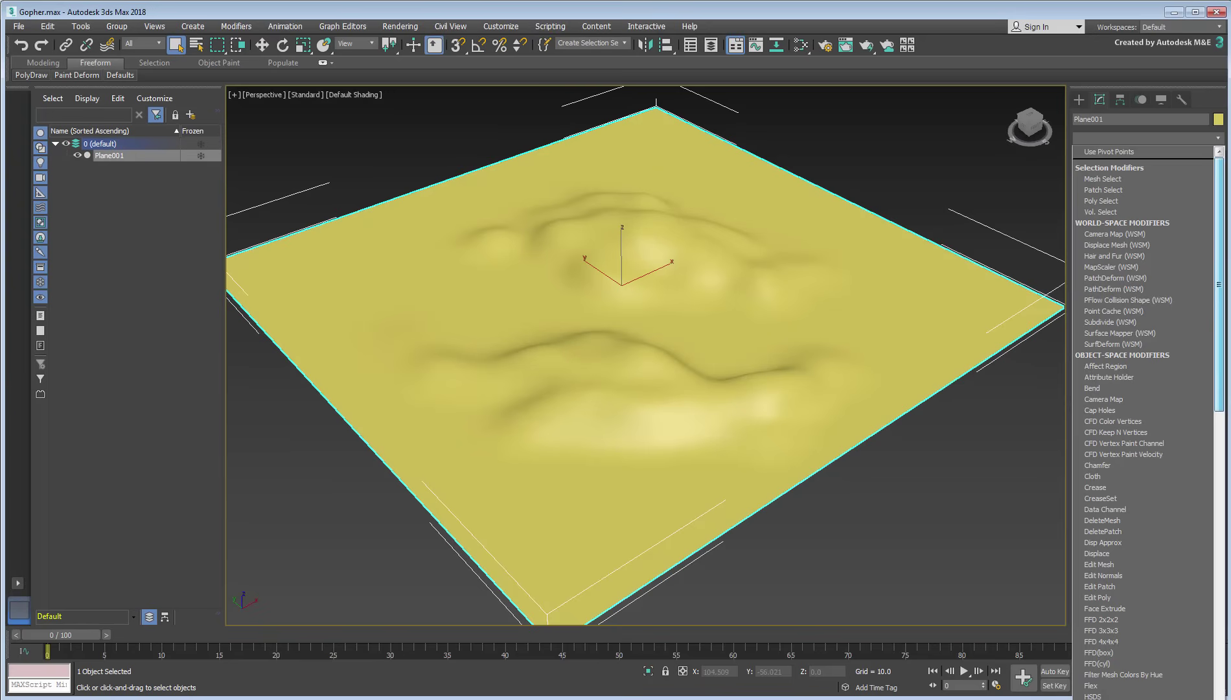
pyautogui.scroll(-5, 1144, 421)
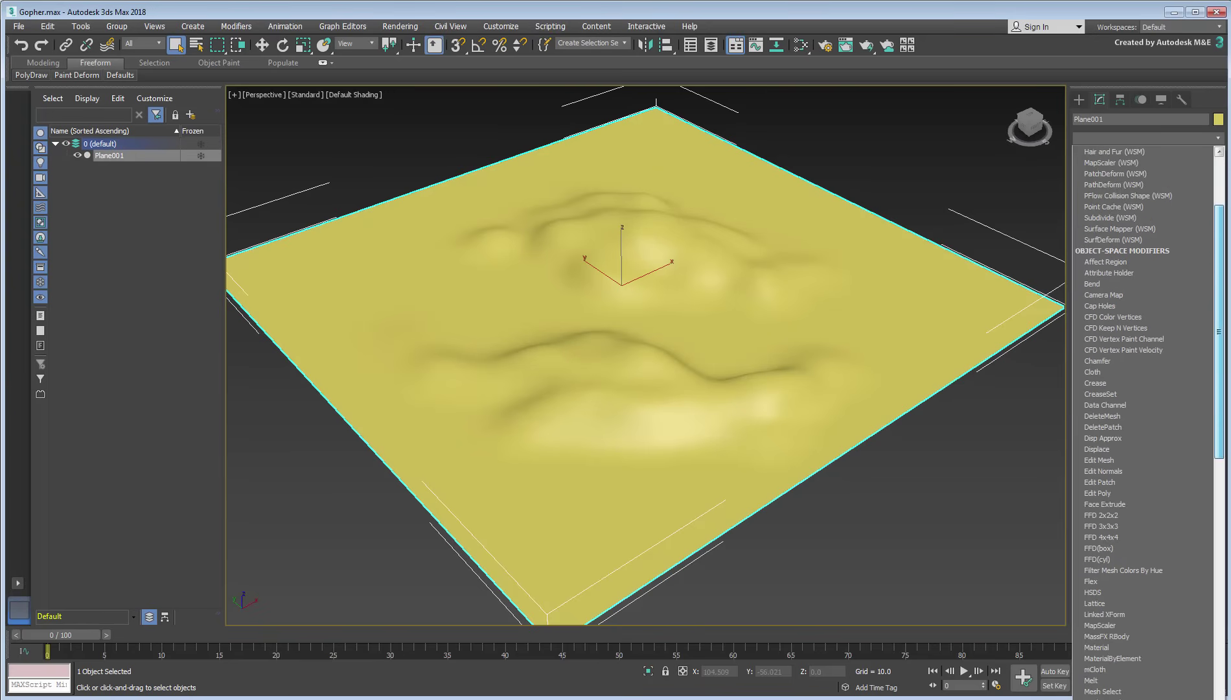
pyautogui.scroll(-5, 1143, 421)
pyautogui.scroll(-3, 1143, 421)
pyautogui.scroll(-2, 1144, 421)
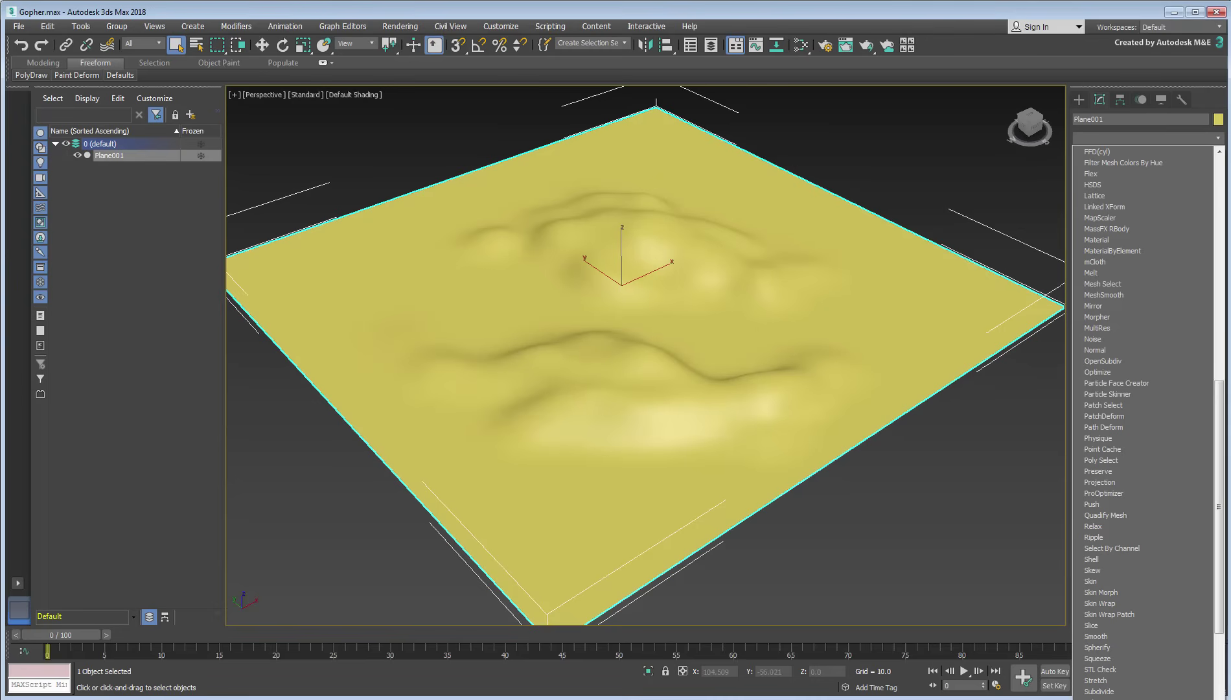
pyautogui.click(881, 518)
pyautogui.click(880, 517)
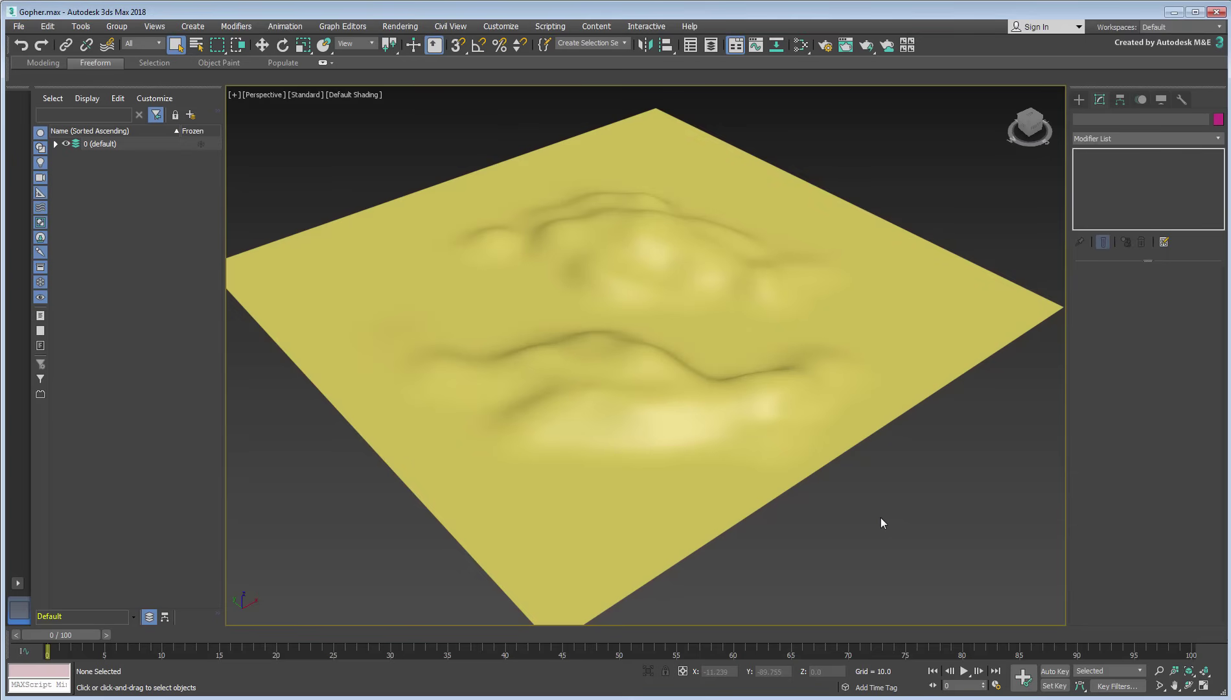
# Raise a trial ridge on the terrain with Push/Pull, then smooth it away with Relax/Soften
pyautogui.click(842, 420)
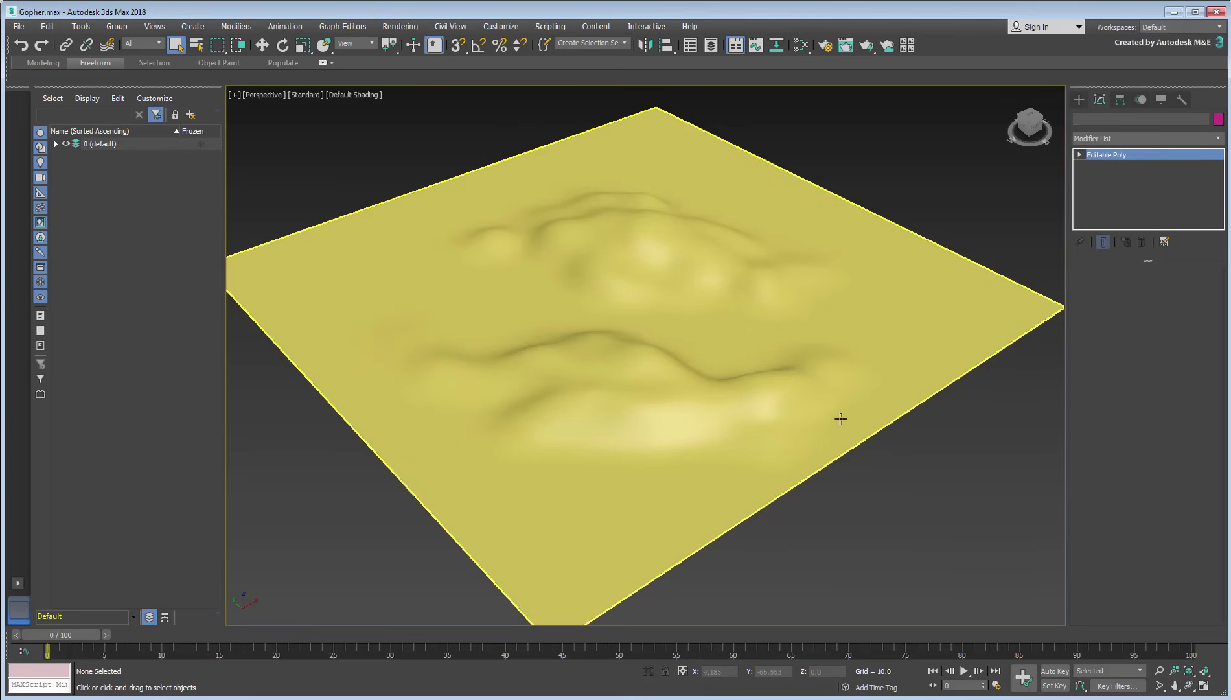
pyautogui.click(324, 63)
pyautogui.click(456, 104)
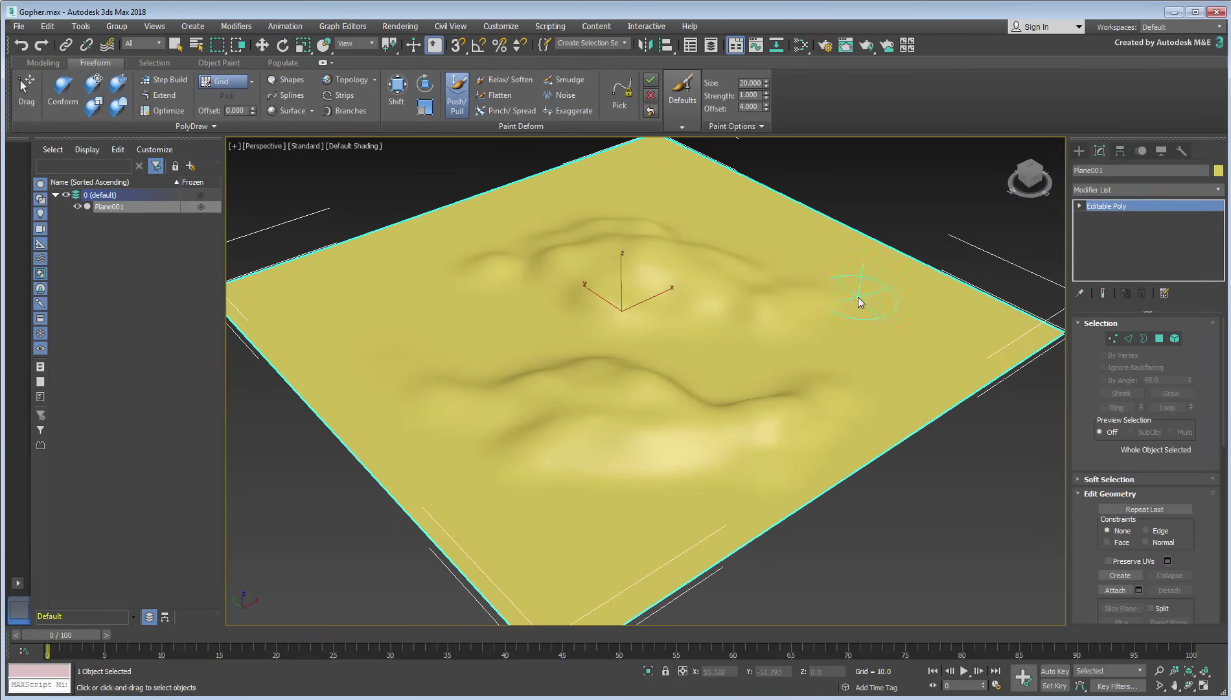
pyautogui.moveTo(858, 297)
pyautogui.mouseDown()
pyautogui.moveTo(927, 312)
pyautogui.moveTo(913, 378)
pyautogui.mouseUp()
pyautogui.click(505, 79)
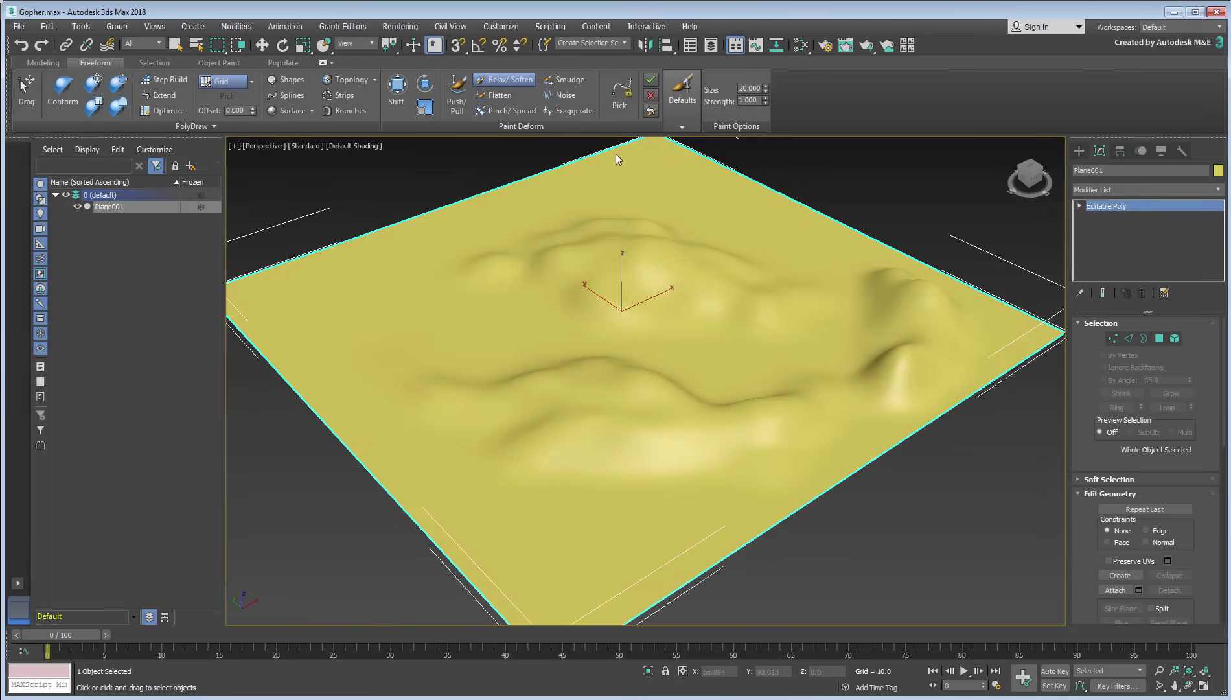
pyautogui.moveTo(915, 324); pyautogui.dragTo(927, 336)
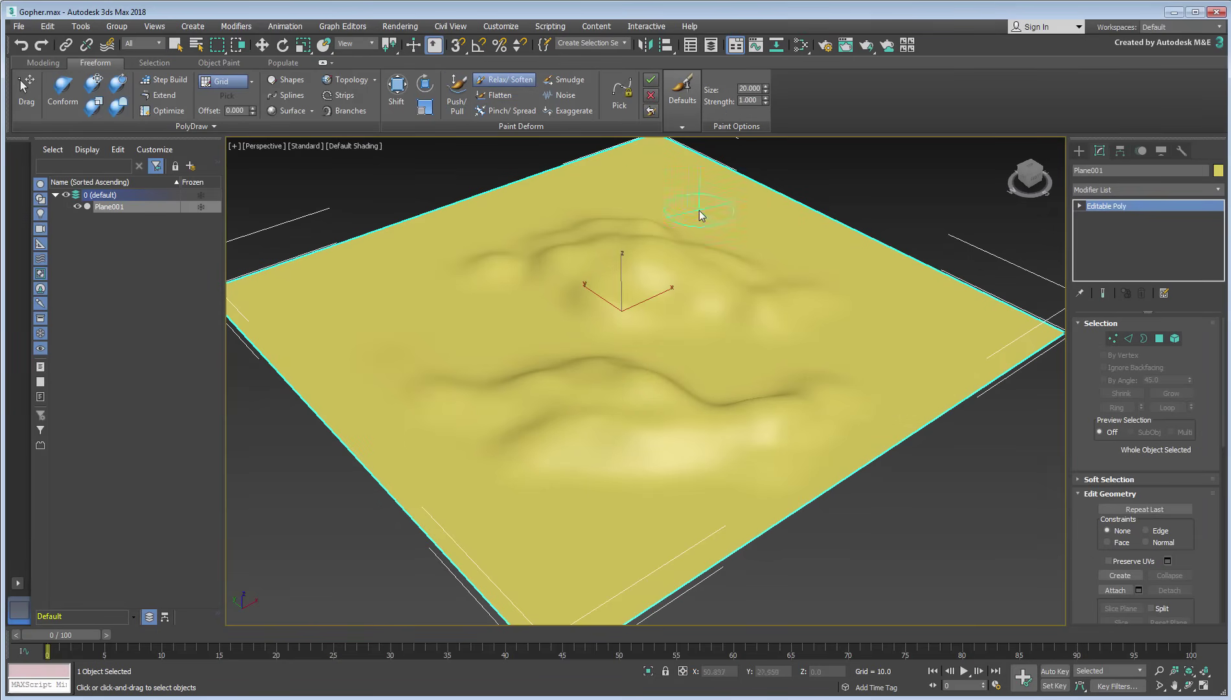
pyautogui.press('w')
# Reselect Plane001 and bring up the Create panel
pyautogui.click(323, 63)
pyautogui.click(934, 525)
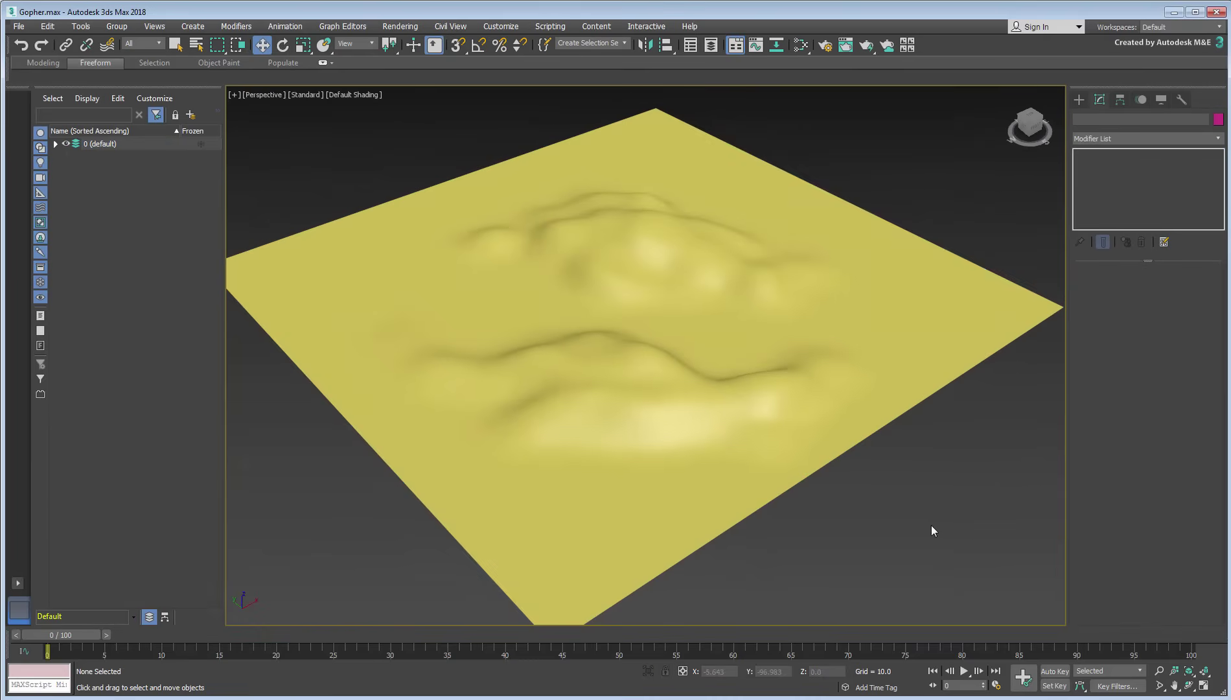
pyautogui.click(756, 419)
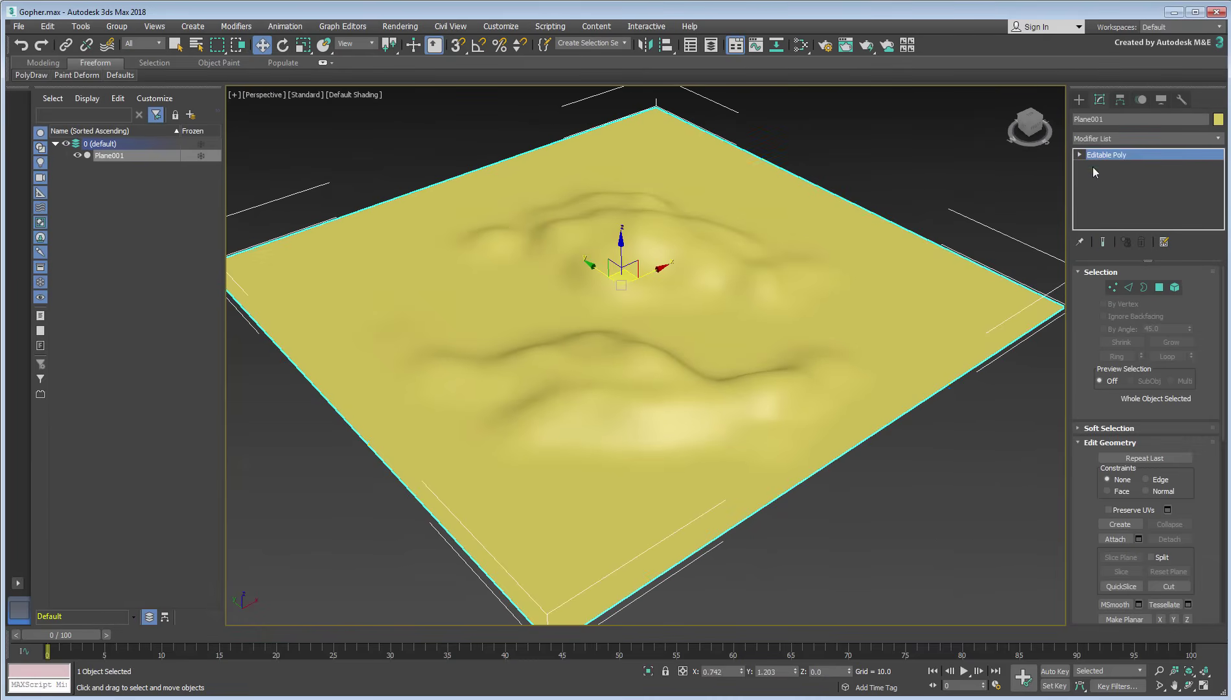
pyautogui.click(1079, 99)
# Draw a winding Freehand spline constrained to Plane001, running from the terrain's back to its front
pyautogui.click(1094, 118)
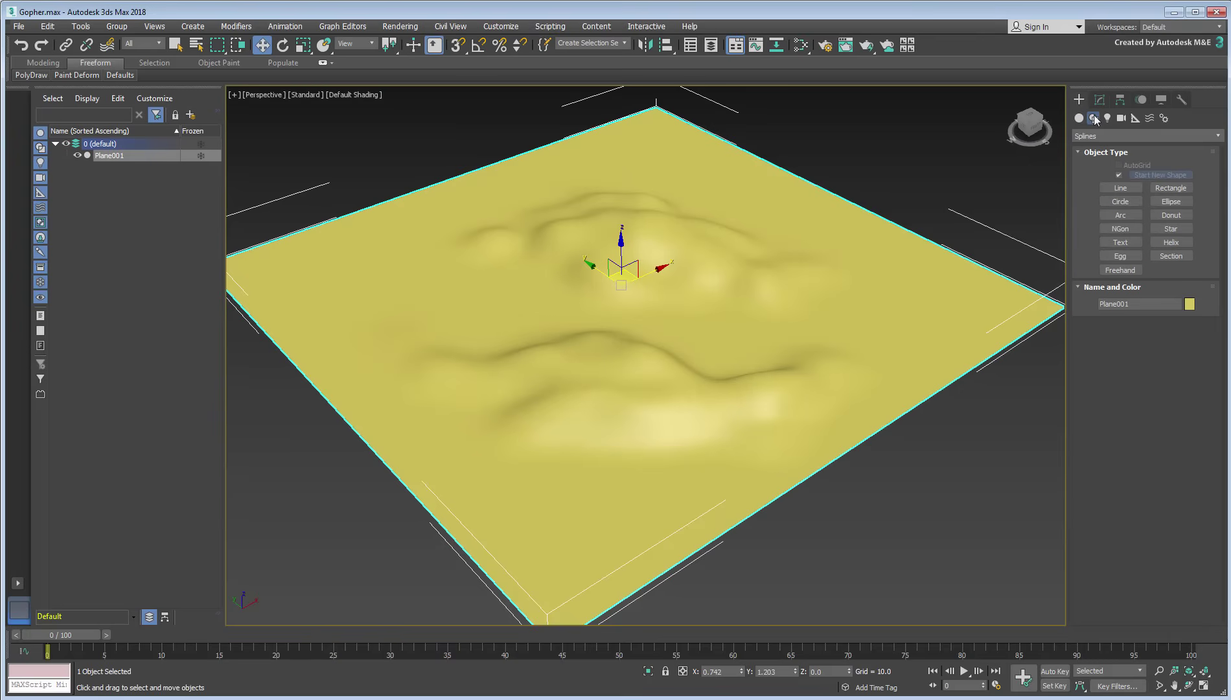
pyautogui.click(1118, 270)
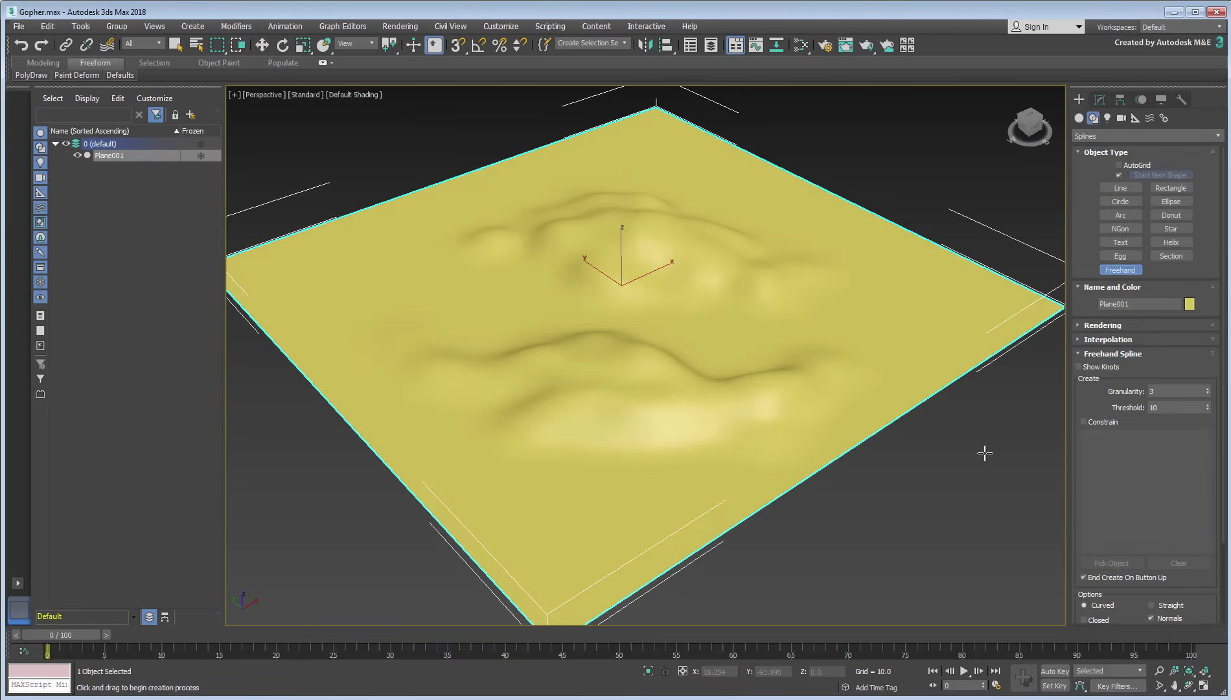
pyautogui.click(1083, 421)
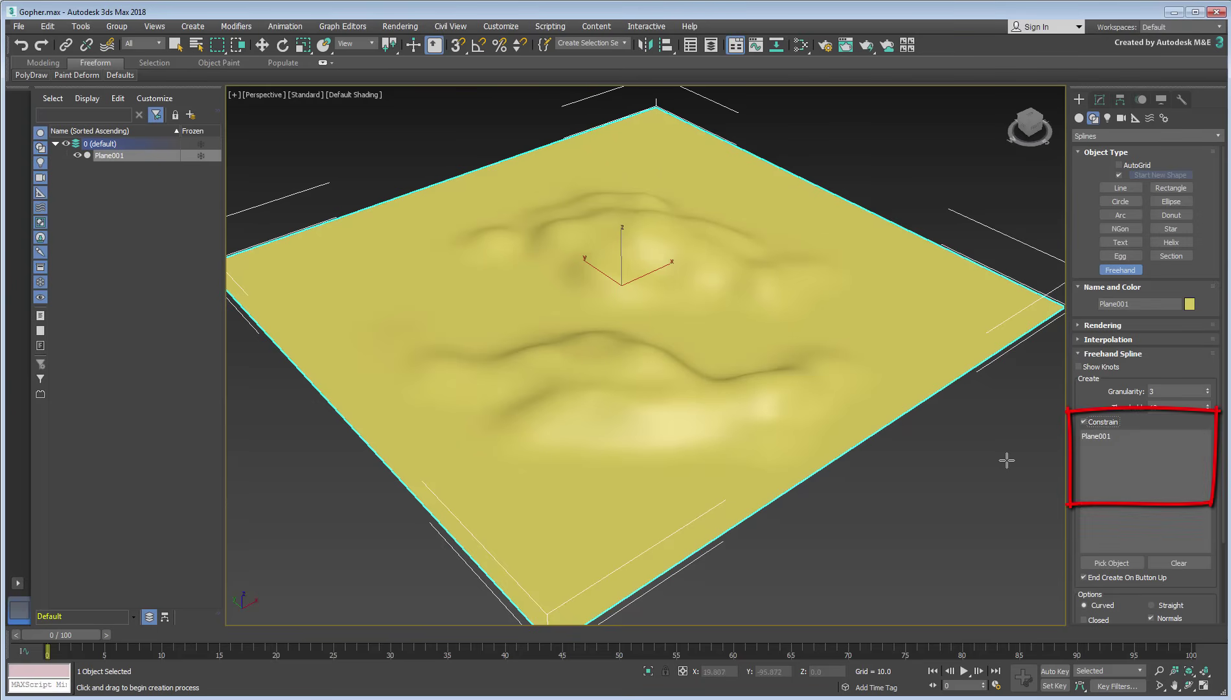
pyautogui.moveTo(711, 171)
pyautogui.mouseDown()
pyautogui.moveTo(664, 215)
pyautogui.moveTo(652, 411)
pyautogui.moveTo(627, 513)
pyautogui.mouseUp()
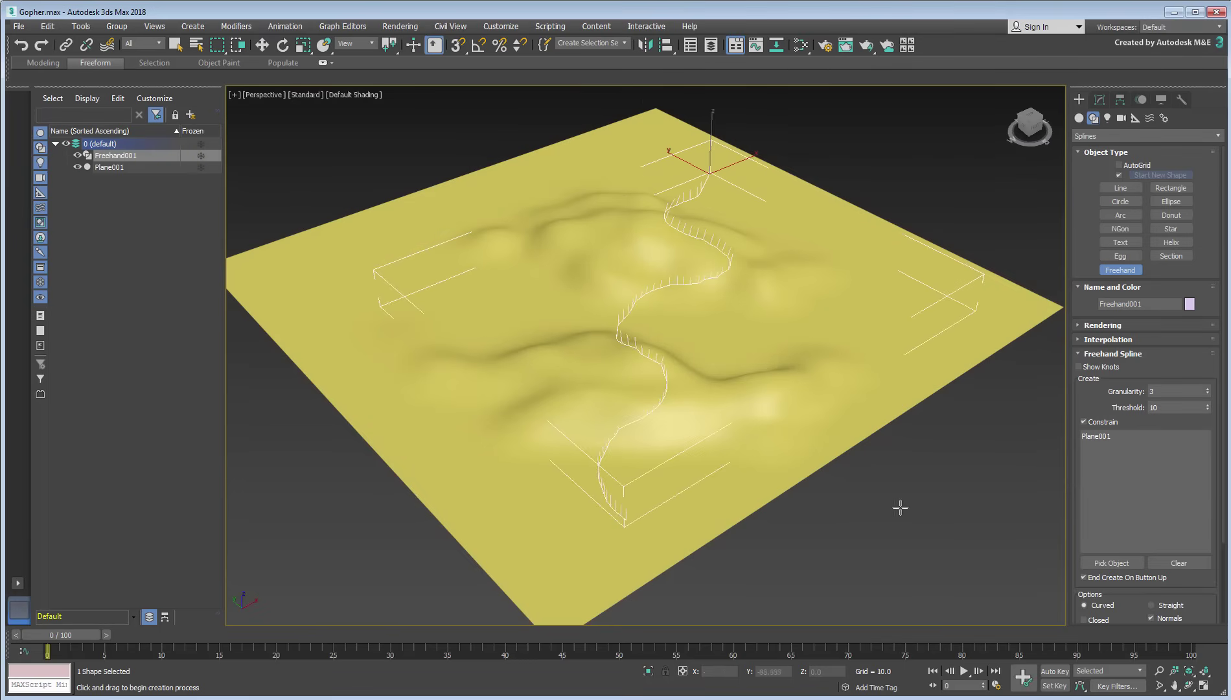
pyautogui.moveTo(898, 504)
pyautogui.keyDown('alt'); pyautogui.mouseDown(button='middle')
pyautogui.moveTo(747, 456)
pyautogui.moveTo(750, 480)
pyautogui.moveTo(816, 476)
pyautogui.moveTo(904, 499)
pyautogui.mouseUp(button='middle'); pyautogui.keyUp('alt')
# Create a box near the terrain with Length 4, Width 2 and Height 10
pyautogui.press('w')
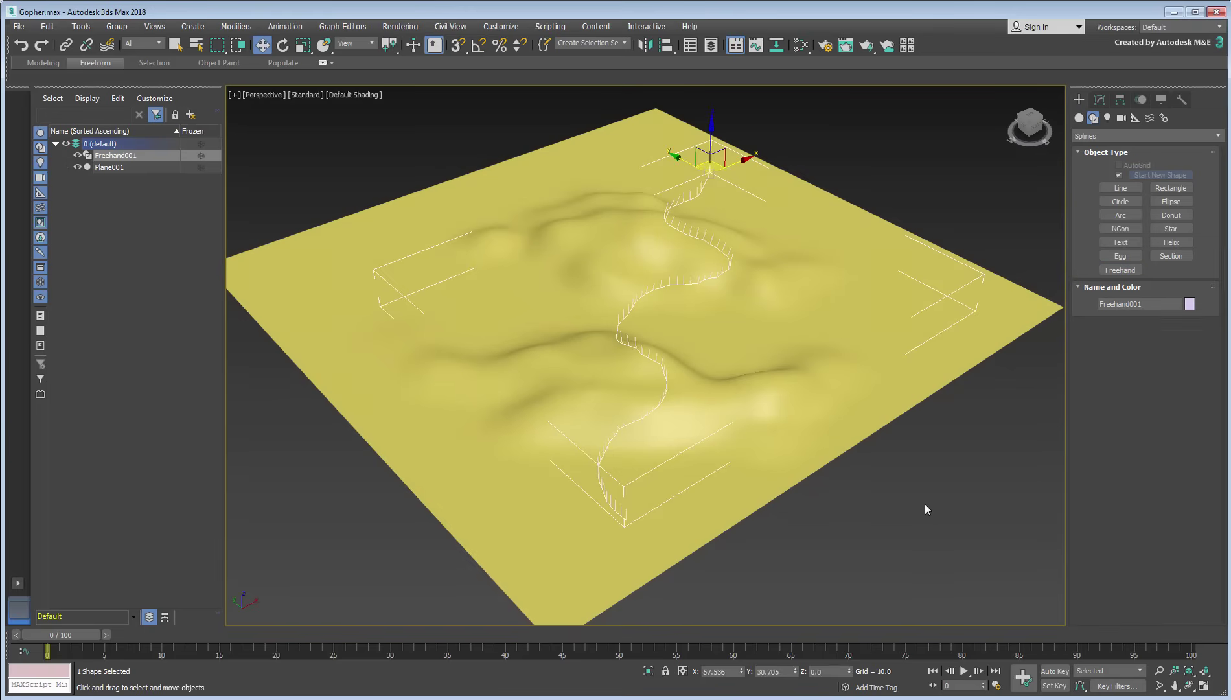
pyautogui.click(1078, 118)
pyautogui.click(1120, 177)
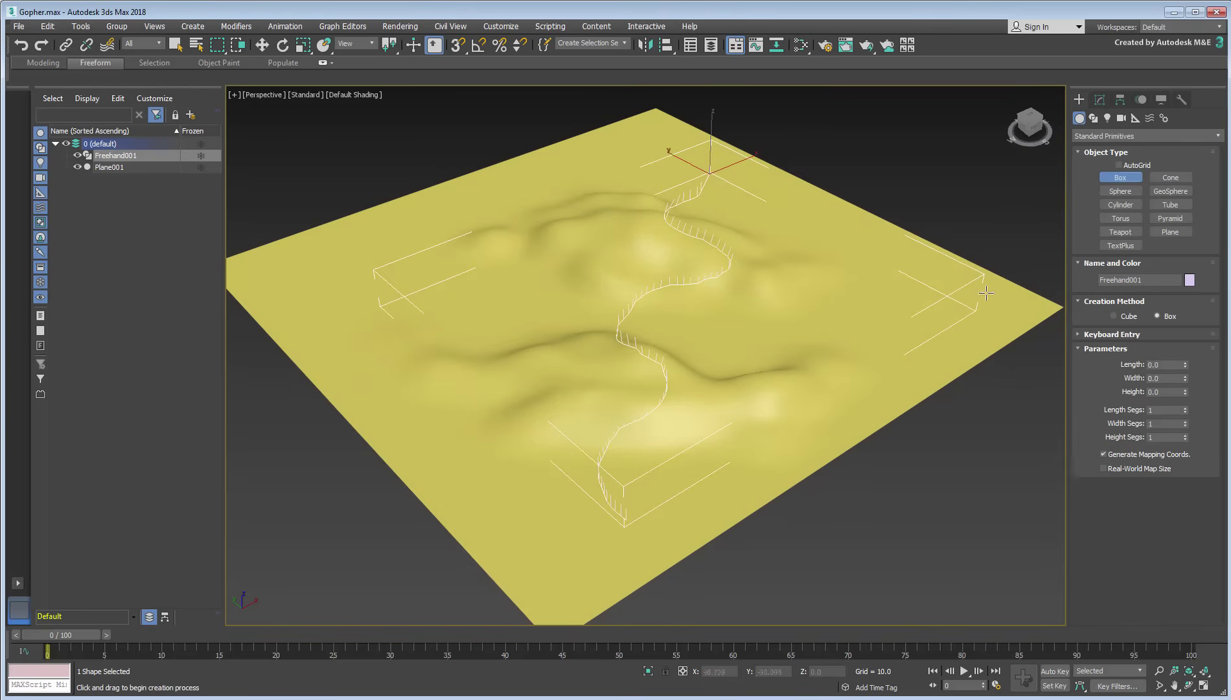
pyautogui.moveTo(885, 543); pyautogui.dragTo(904, 512)
pyautogui.click(894, 480)
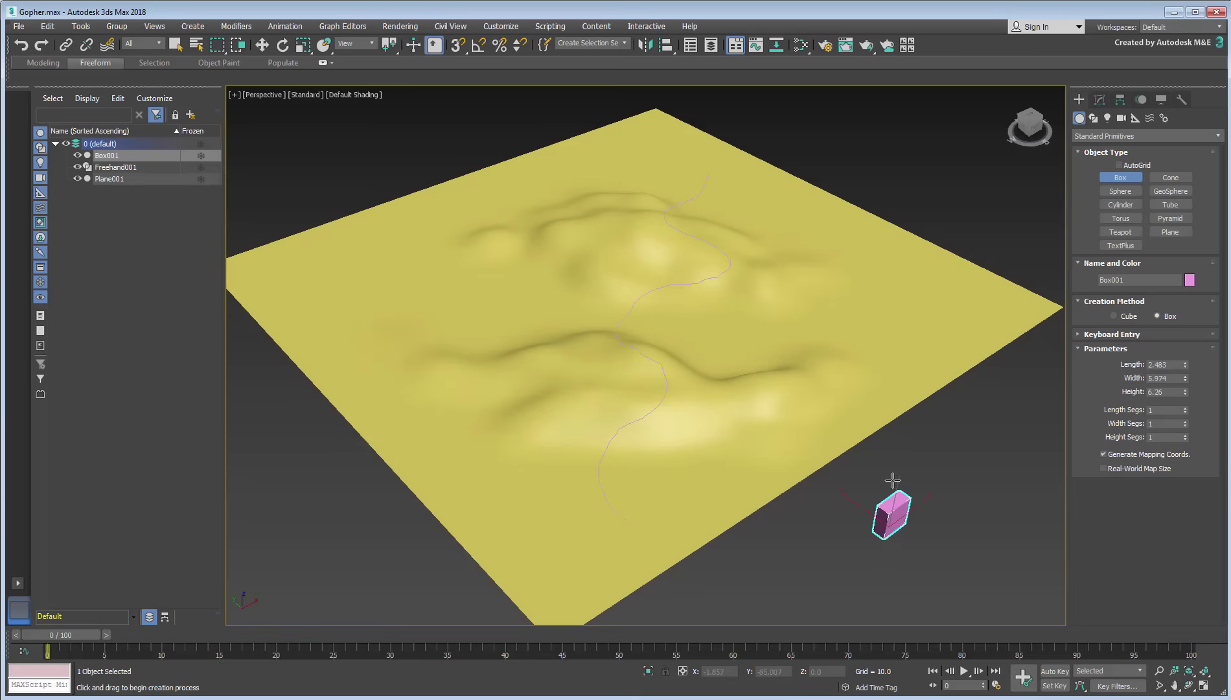
pyautogui.click(1166, 364)
pyautogui.write('4')
pyautogui.press('Tab')
pyautogui.write('2')
pyautogui.press('Tab')
pyautogui.write('10')
pyautogui.press('Return')
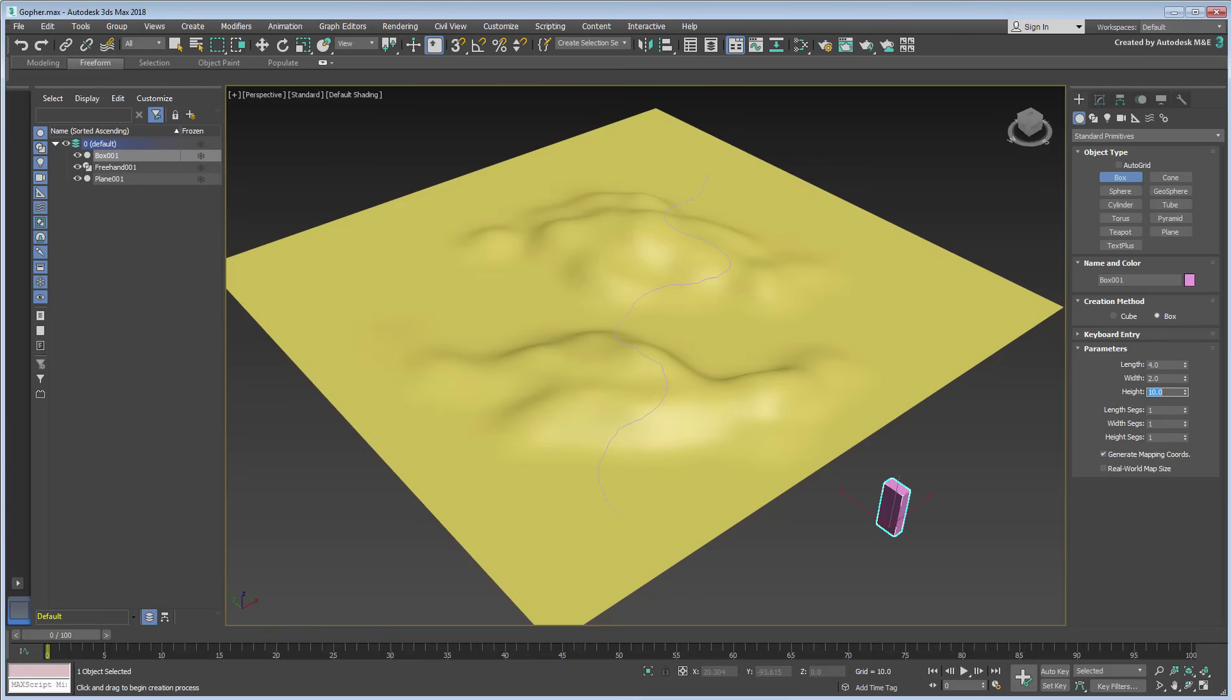
# Add a Path Deform modifier to Box001
pyautogui.click(1099, 99)
pyautogui.click(1217, 138)
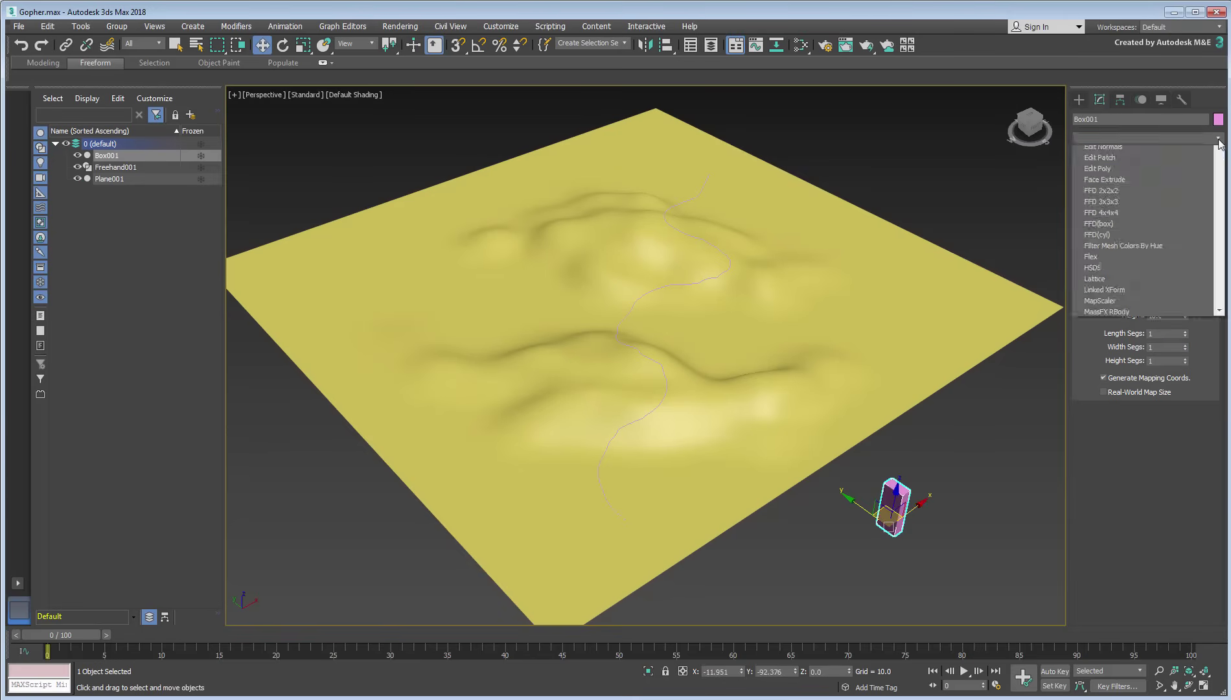
pyautogui.scroll(-10, 1202, 395)
pyautogui.scroll(-5, 1201, 395)
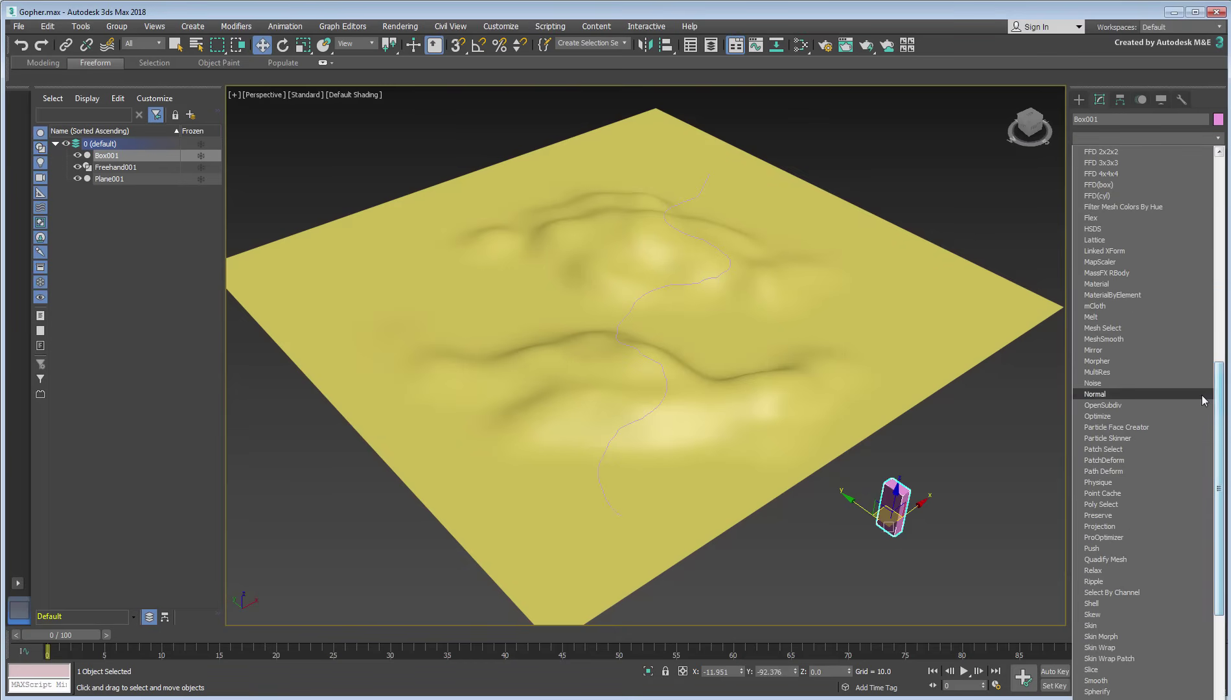
pyautogui.click(1133, 473)
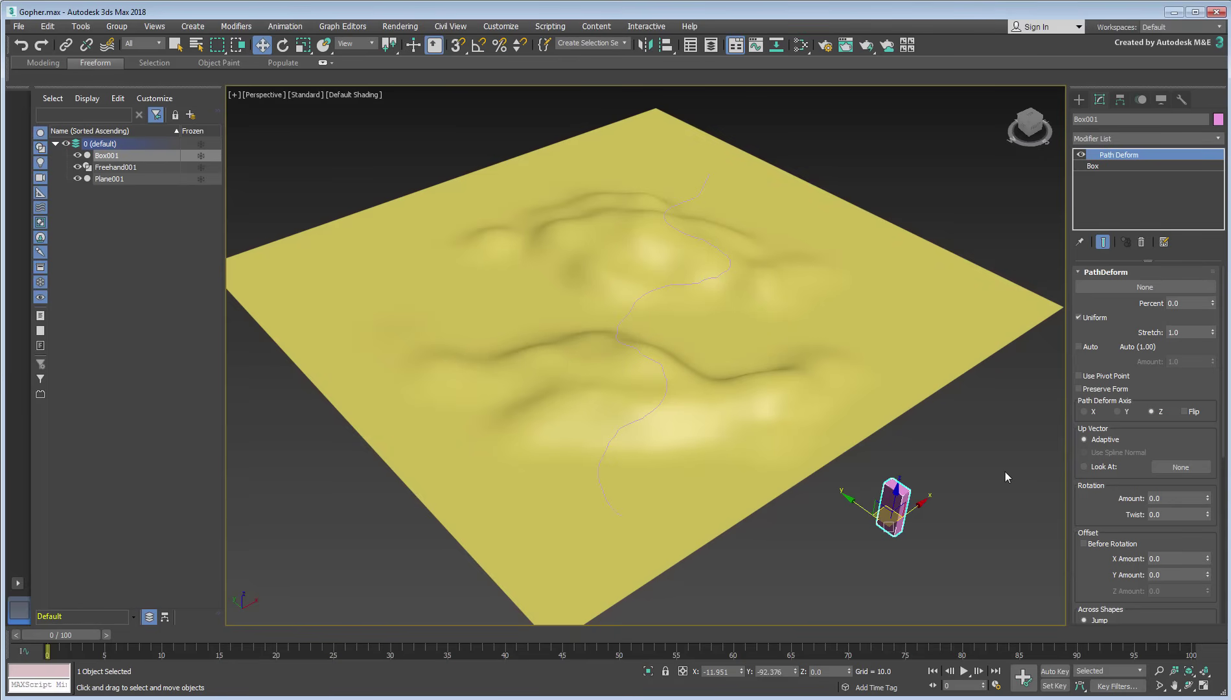
# Pick Freehand001 as the Path Deform path, slide the box along it, and stretch it to 5.558
pyautogui.click(1120, 289)
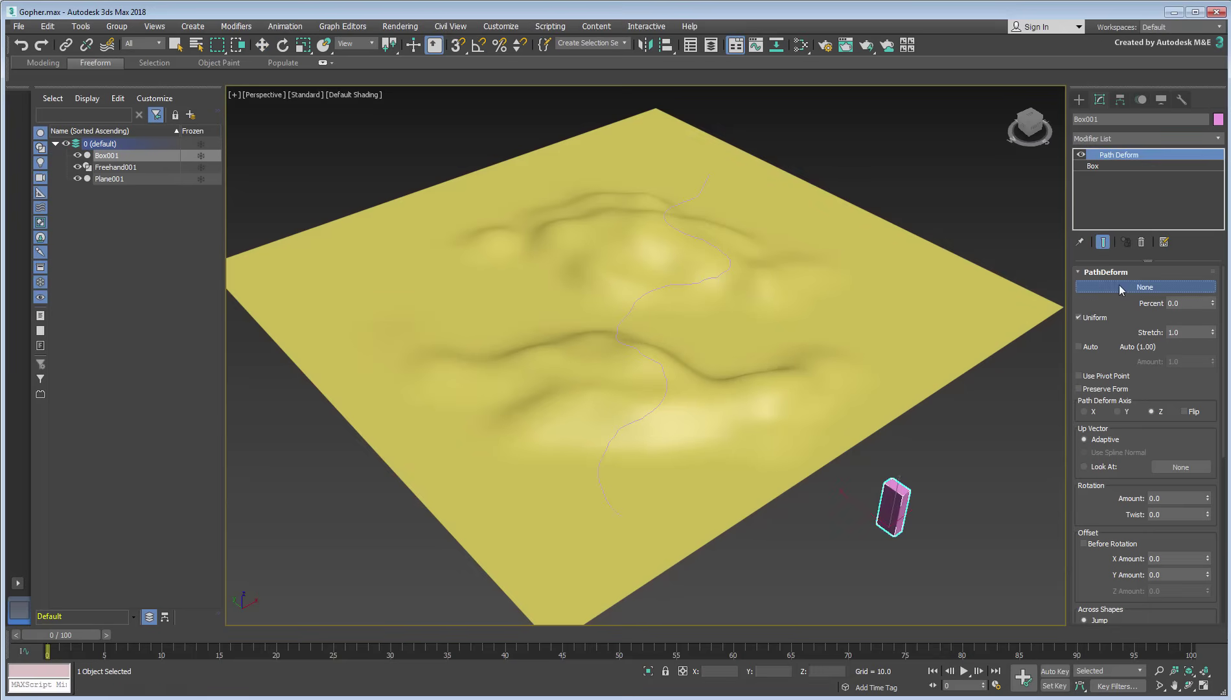
pyautogui.click(702, 281)
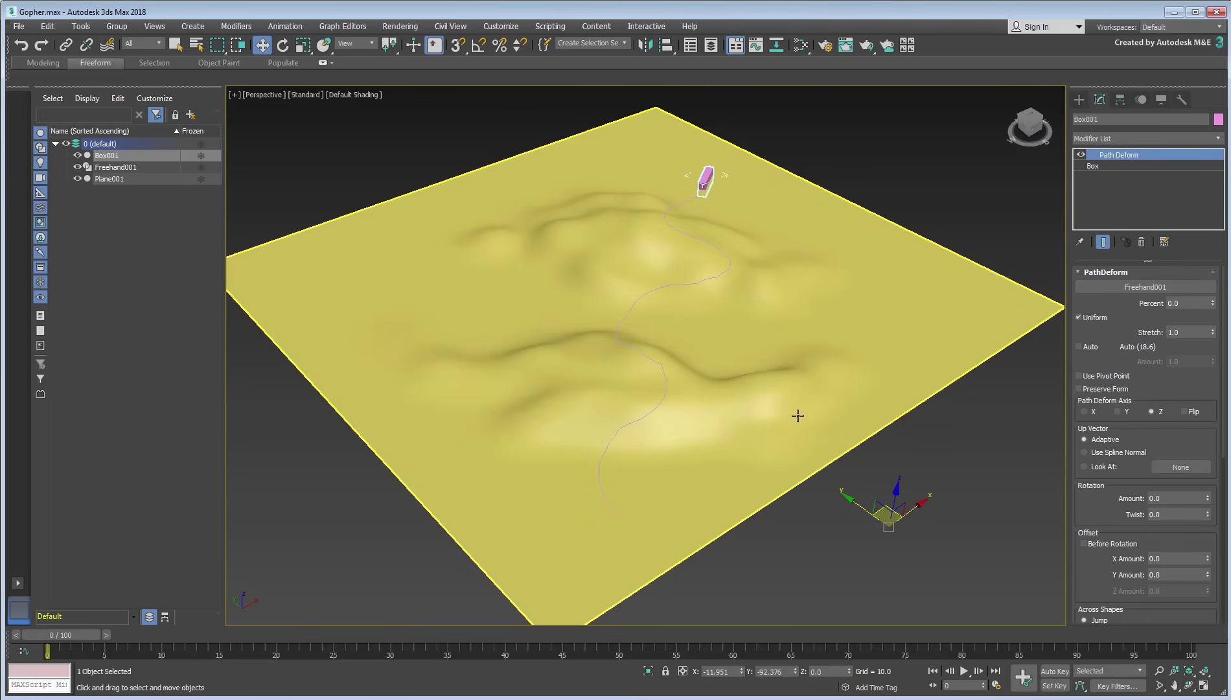
pyautogui.moveTo(788, 366)
pyautogui.keyDown('alt'); pyautogui.mouseDown(button='middle')
pyautogui.moveTo(740, 368)
pyautogui.moveTo(830, 343)
pyautogui.mouseUp(button='middle'); pyautogui.keyUp('alt')
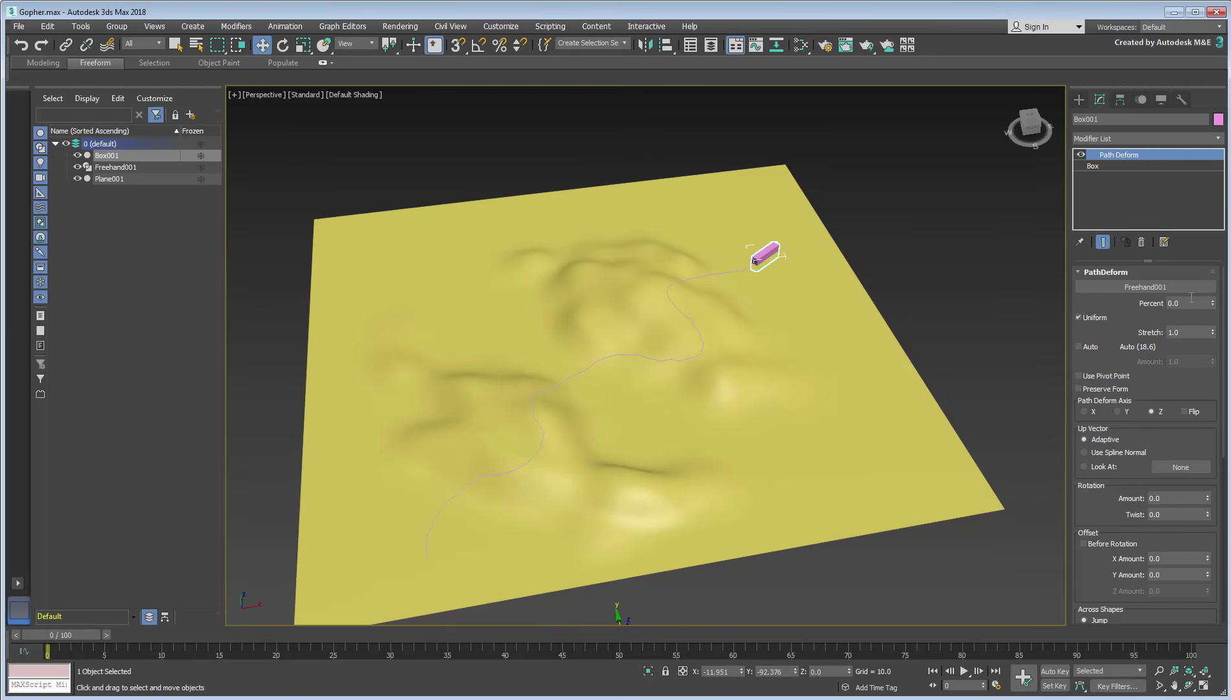
pyautogui.moveTo(1212, 302); pyautogui.dragTo(1191, 123)
pyautogui.moveTo(1212, 332)
pyautogui.mouseDown()
pyautogui.moveTo(1205, 212)
pyautogui.moveTo(1207, 228)
pyautogui.mouseUp()
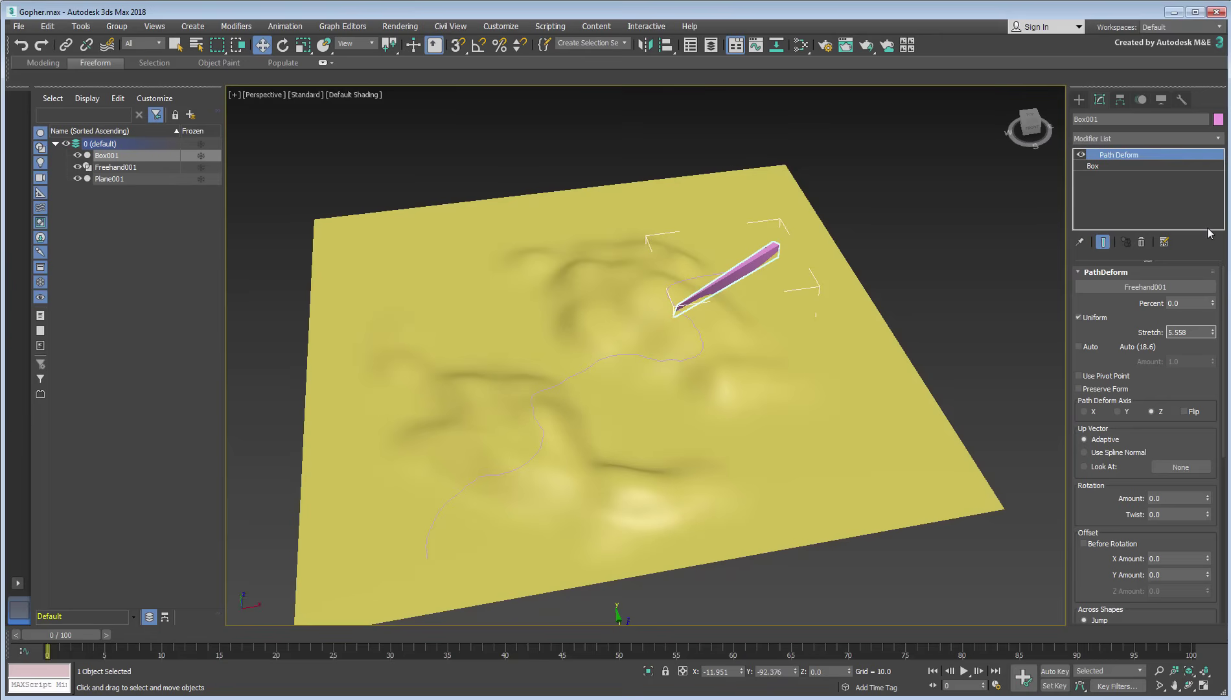
# Give Box001 200 height segments so it bends smoothly along the path
pyautogui.click(1108, 165)
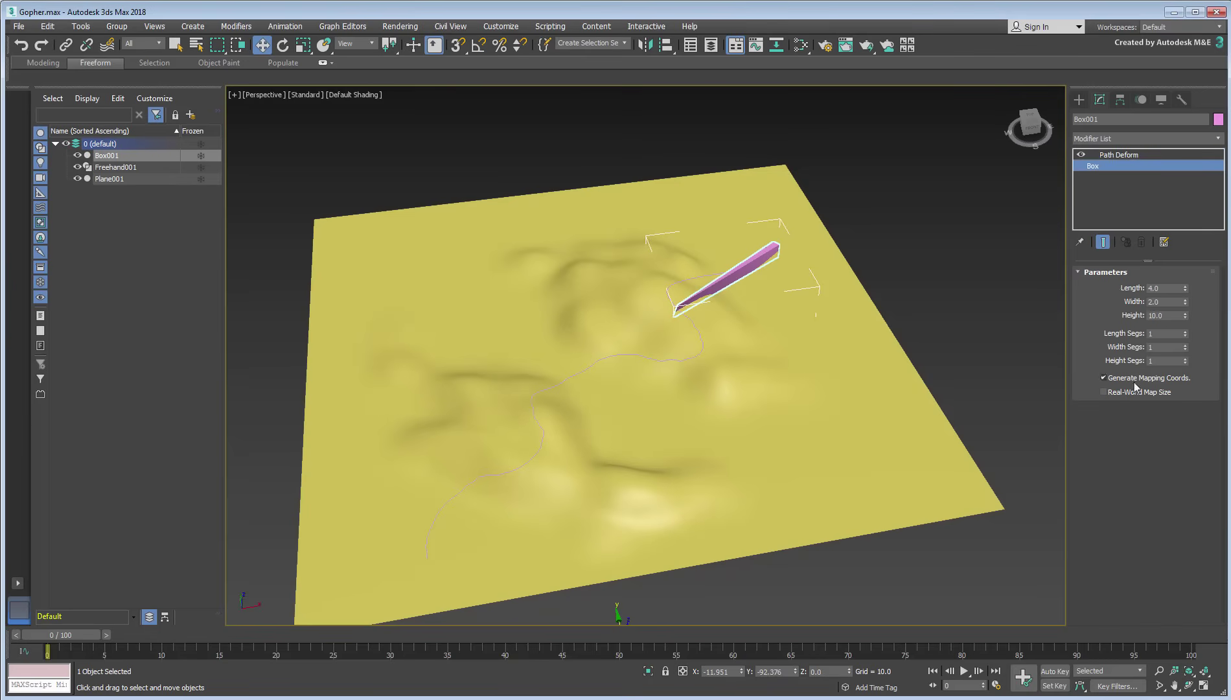
pyautogui.doubleClick(1163, 361)
pyautogui.write('200')
pyautogui.press('Return')
# Set the Path Deform Percent to 0 and Stretch to 1
pyautogui.click(1133, 155)
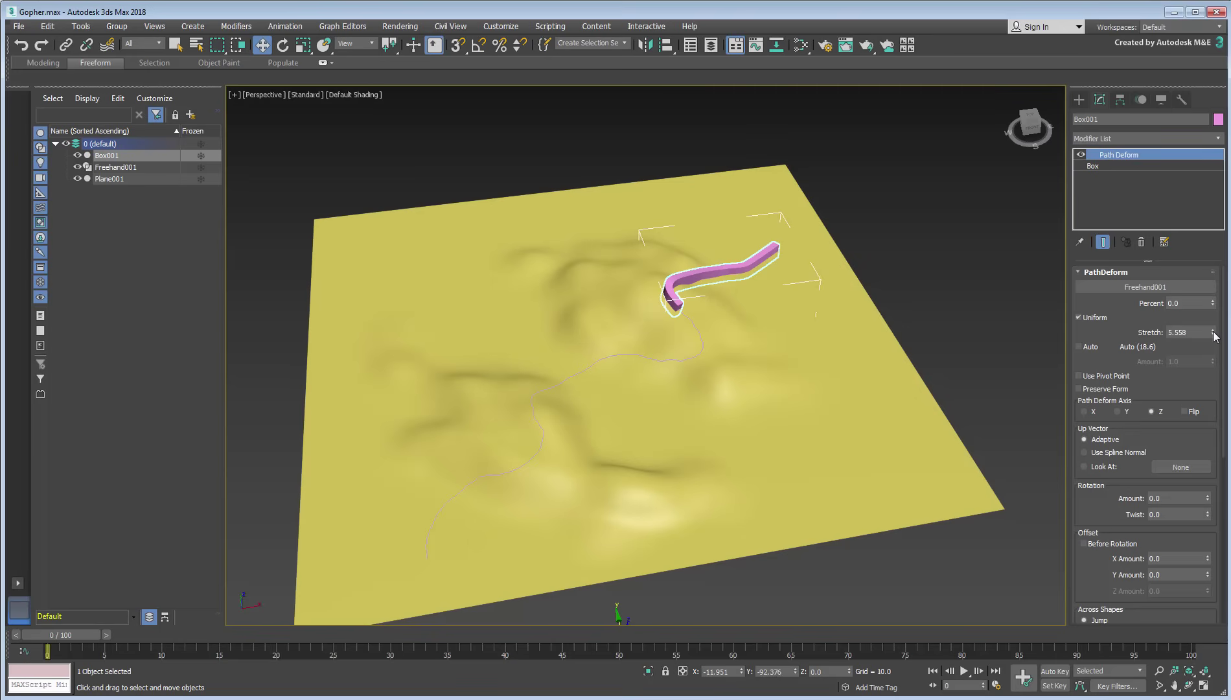
pyautogui.moveTo(1212, 333); pyautogui.dragTo(1220, 137)
pyautogui.press('Tab')
pyautogui.write('1')
pyautogui.press('Return')
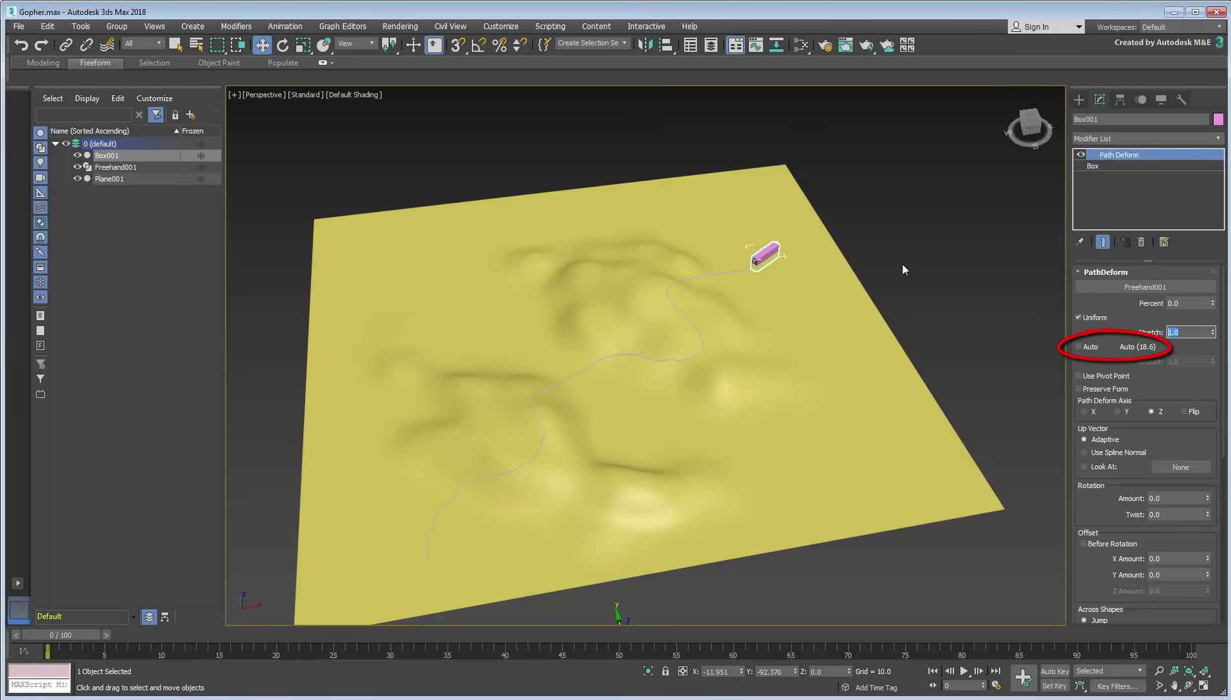
# Try a Path Deform Stretch of 18.6, then revert it to 1.0
pyautogui.click(1079, 347)
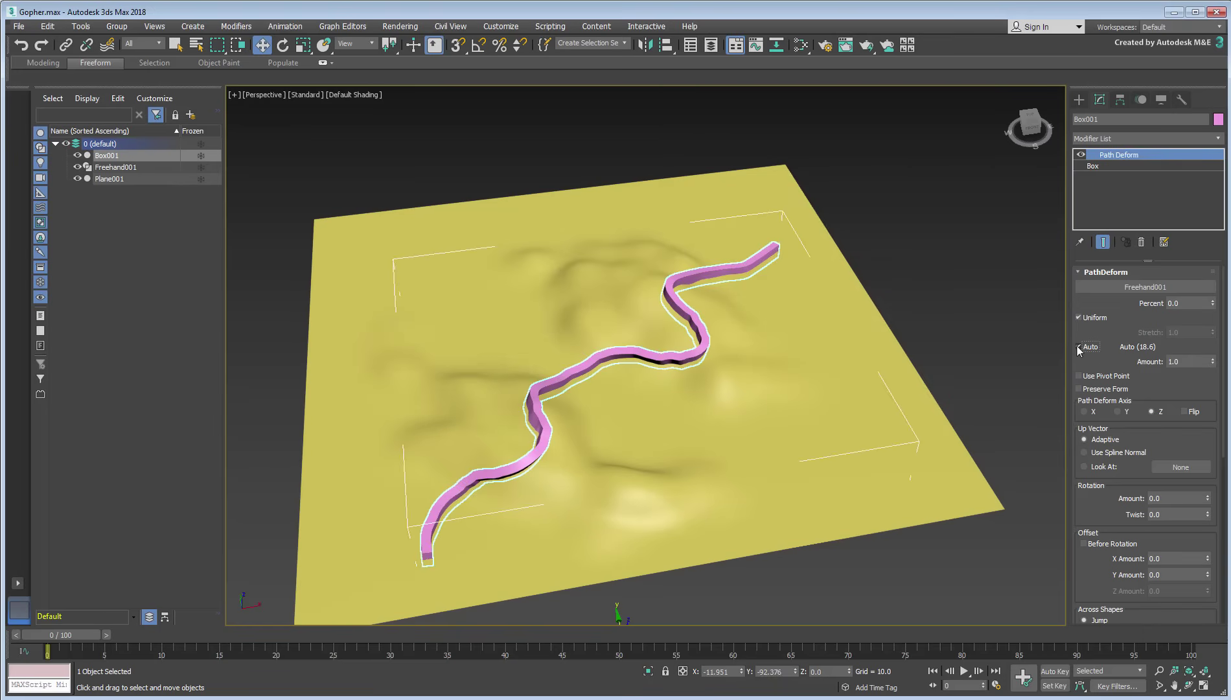
pyautogui.click(1078, 347)
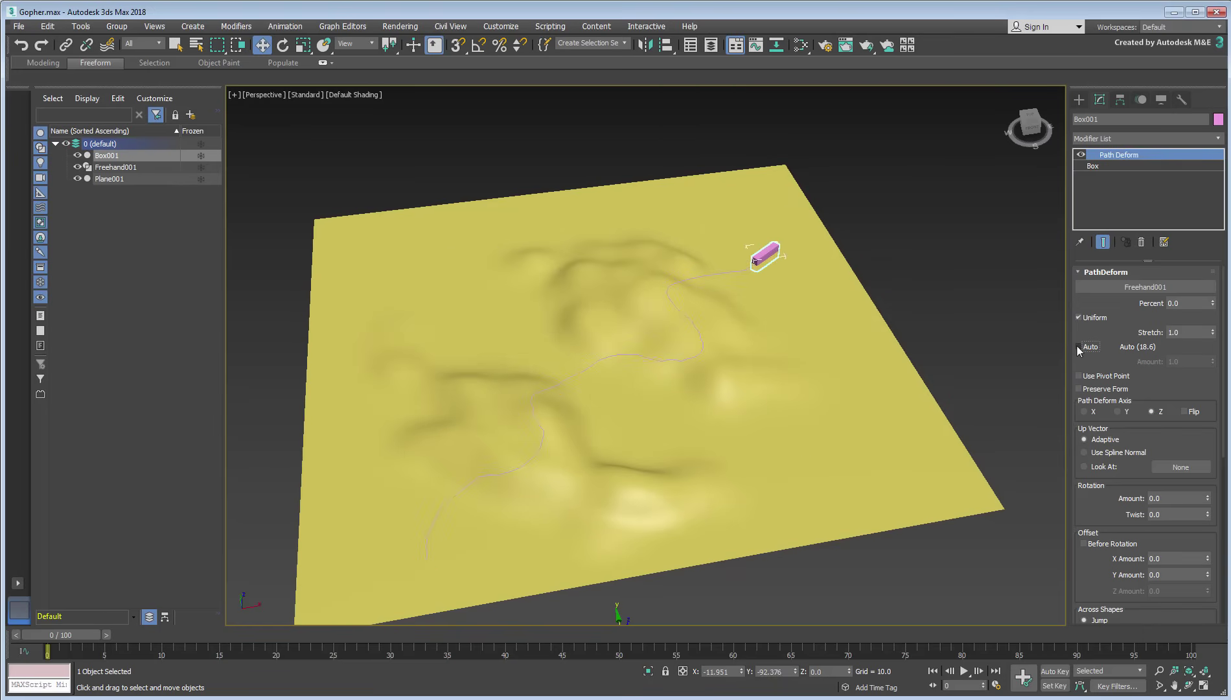
pyautogui.doubleClick(1186, 332)
pyautogui.write('18.6')
pyautogui.press('Return')
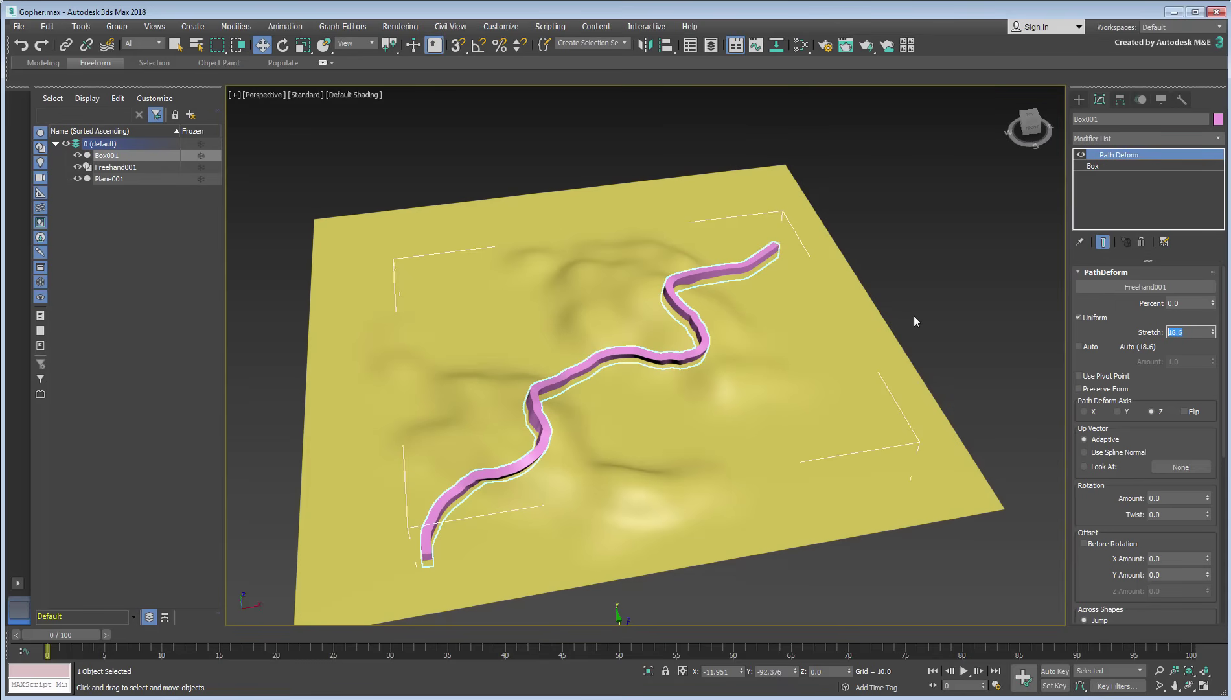
pyautogui.write('1')
pyautogui.press('Return')
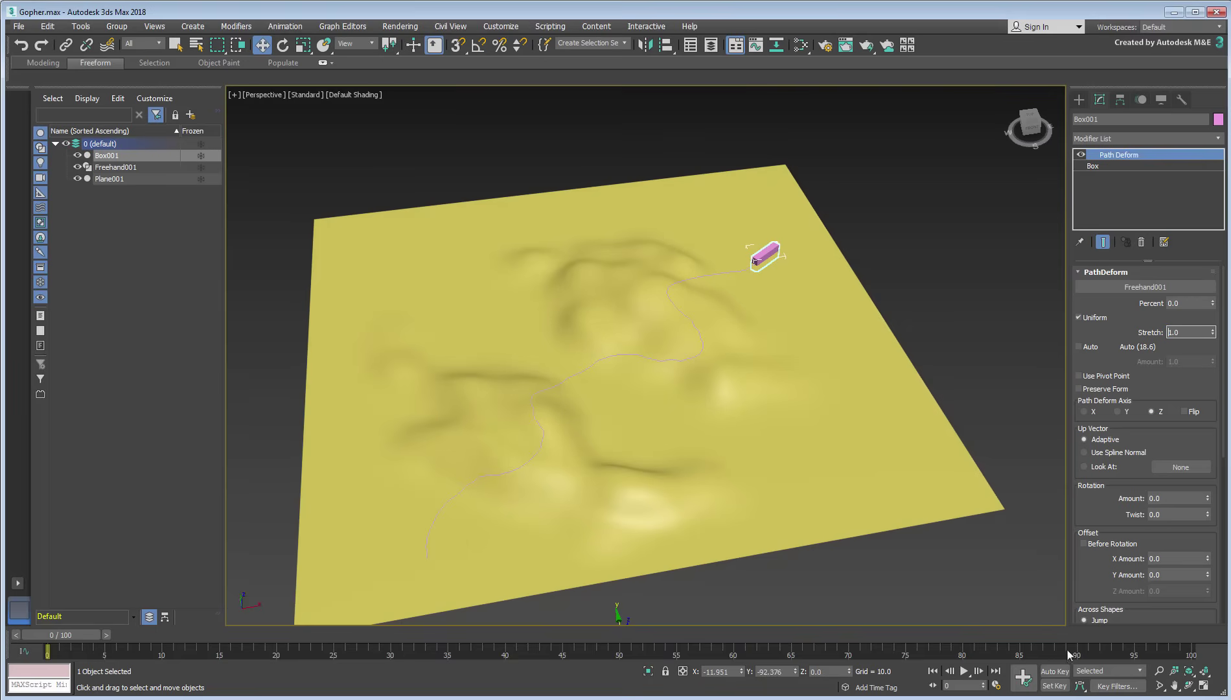
# With Auto Key, set Stretch to 18.55 at frame 80, scrub to preview, and stop recording
pyautogui.click(1054, 671)
pyautogui.click(951, 633)
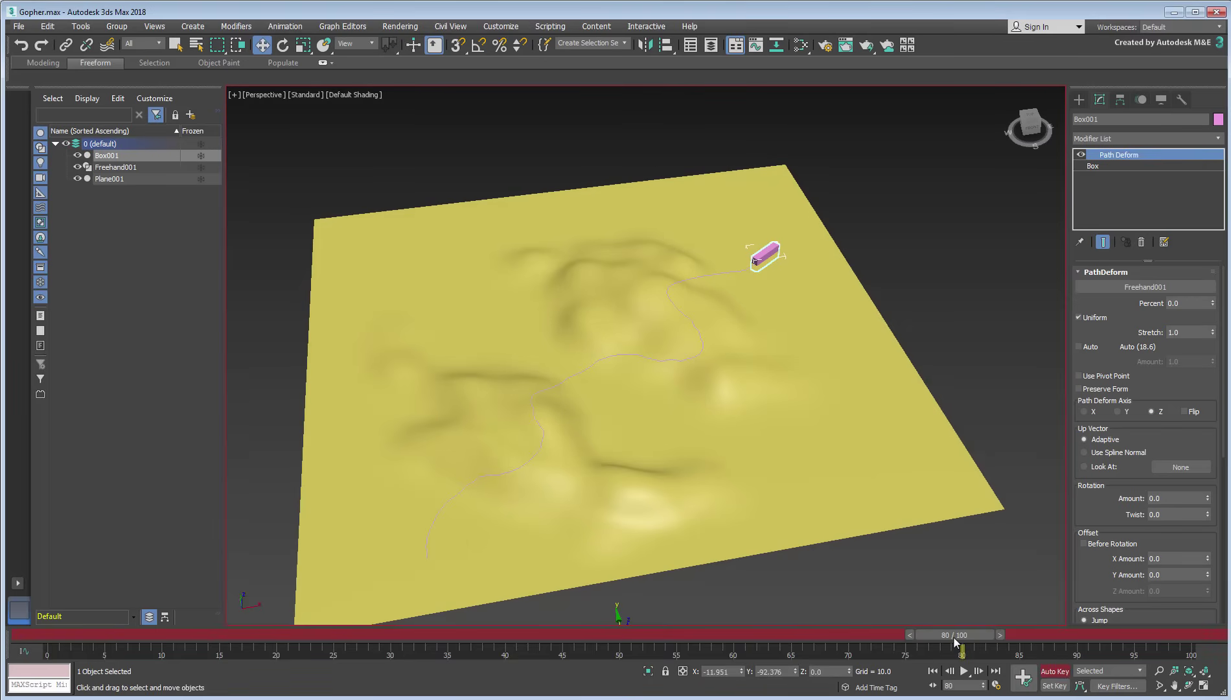
pyautogui.moveTo(1213, 333); pyautogui.dragTo(1192, 318)
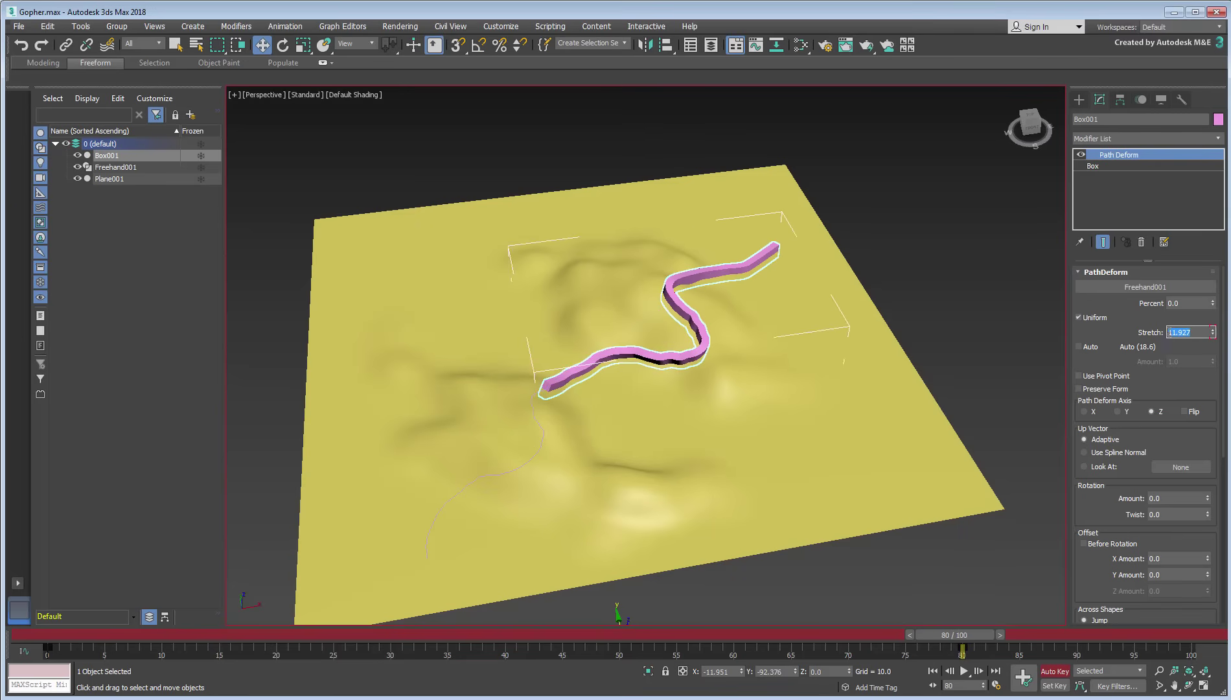
pyautogui.write('18.')
pyautogui.write('55')
pyautogui.press('Return')
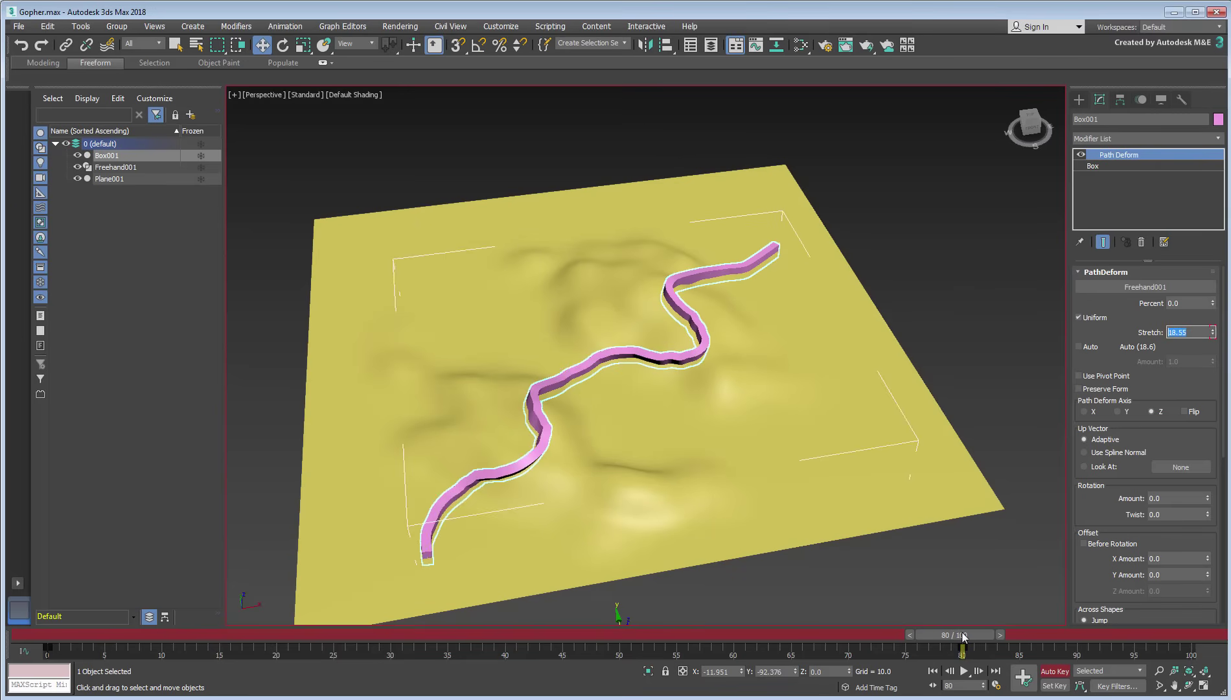
pyautogui.moveTo(964, 637)
pyautogui.mouseDown()
pyautogui.moveTo(87, 646)
pyautogui.moveTo(813, 635)
pyautogui.mouseUp()
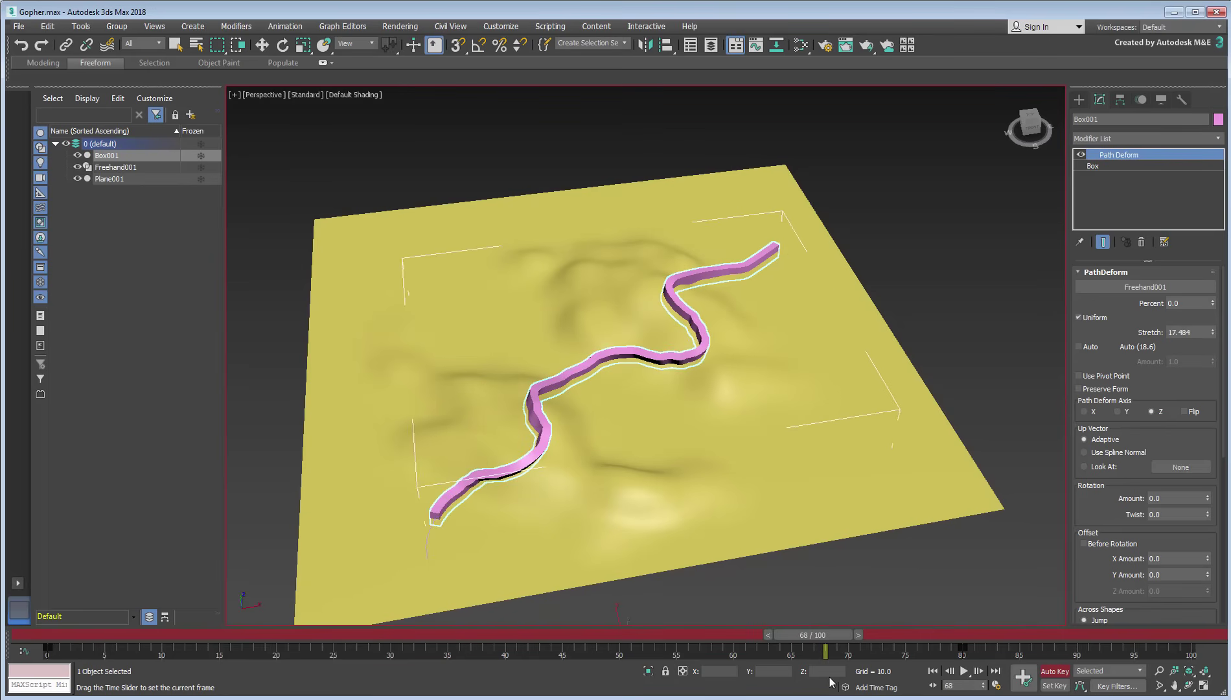
pyautogui.moveTo(830, 681); pyautogui.dragTo(936, 563)
pyautogui.press('w')
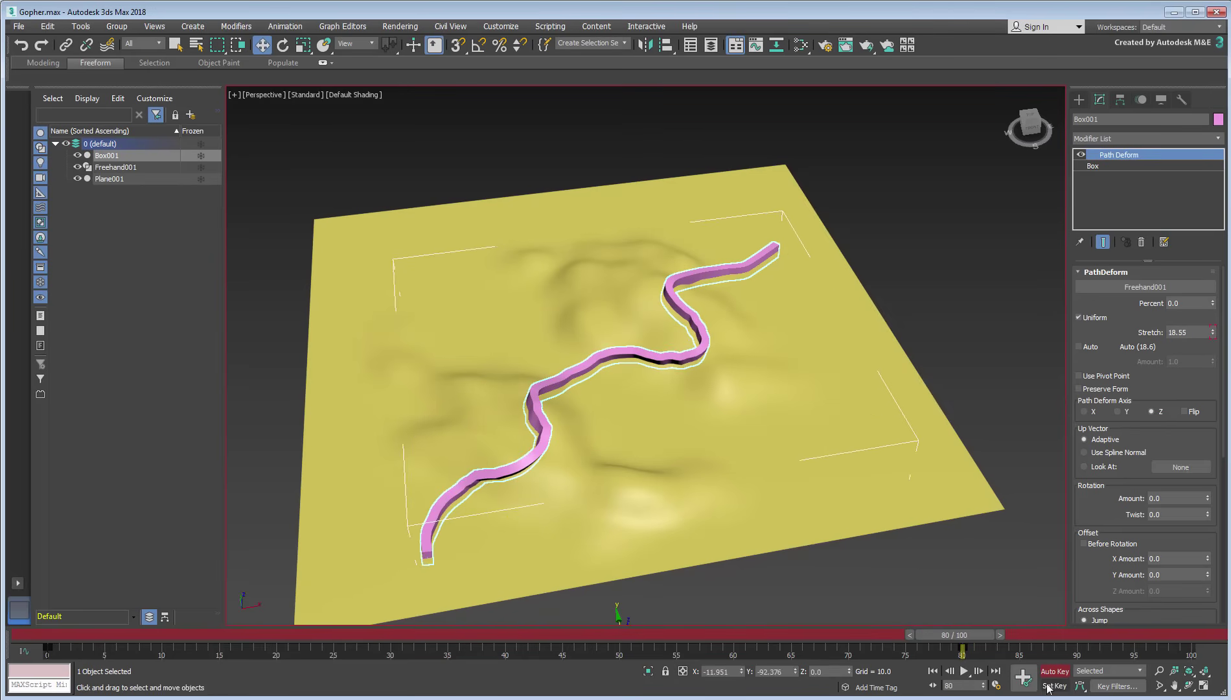
pyautogui.click(1054, 671)
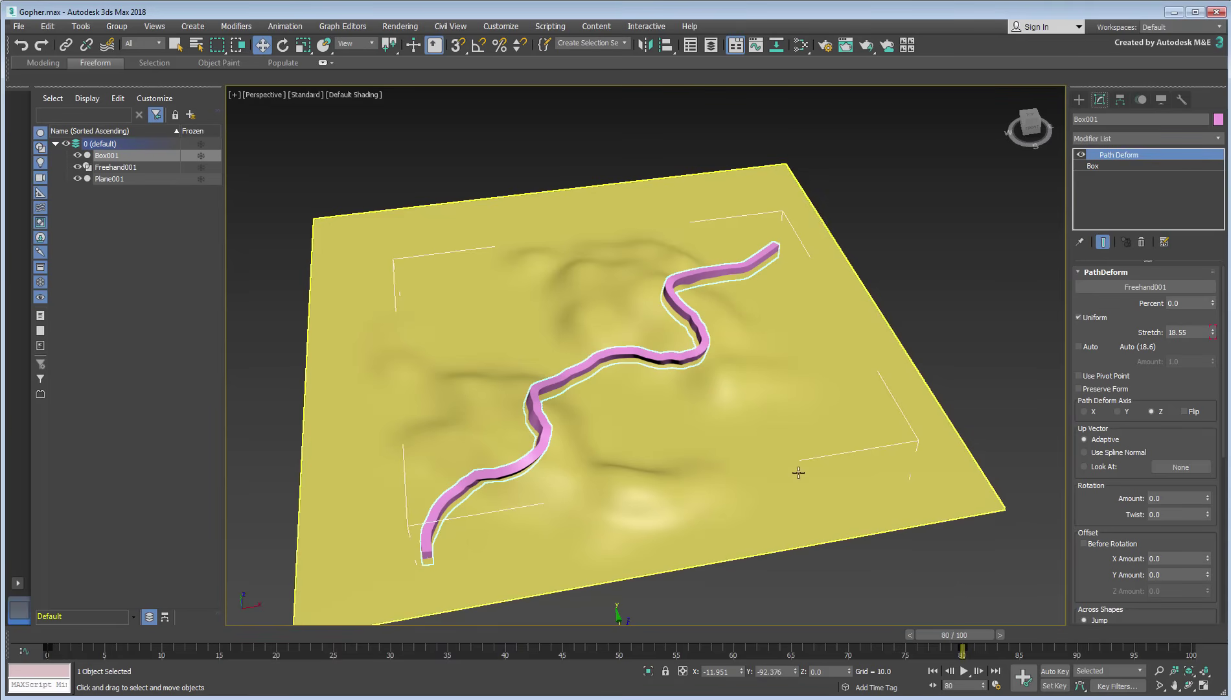
# Uncheck Renderable in Box001's Object Properties, then select Plane001
pyautogui.rightClick(685, 354)
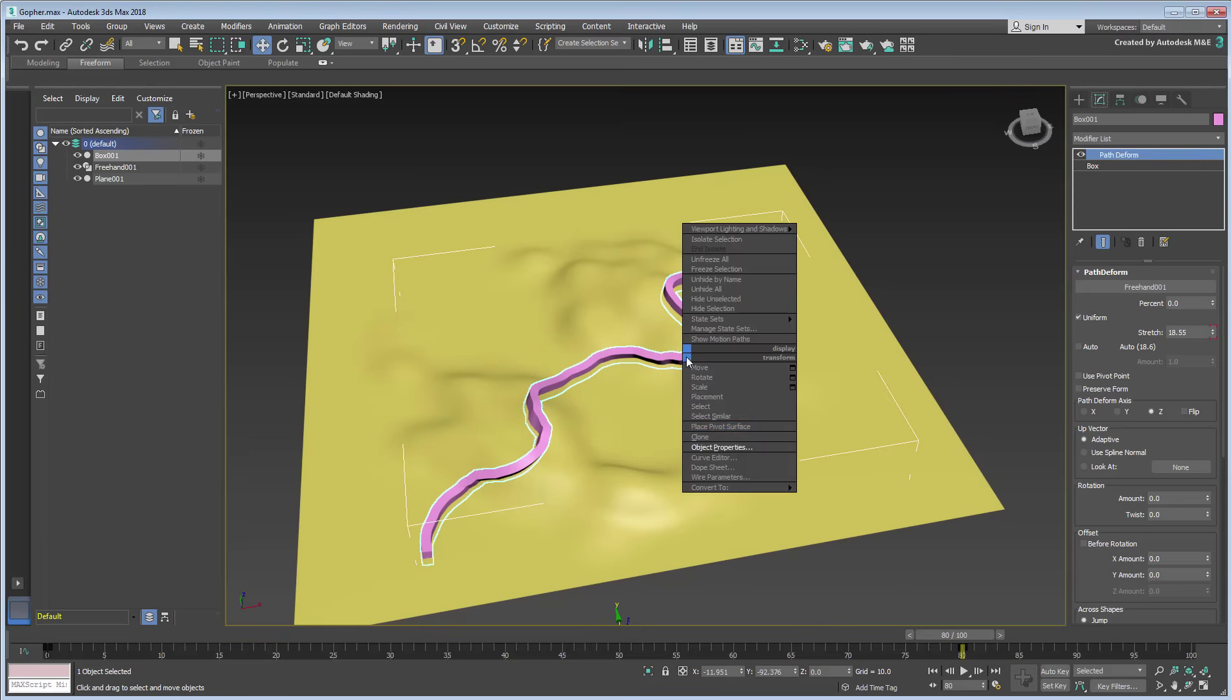
pyautogui.click(714, 447)
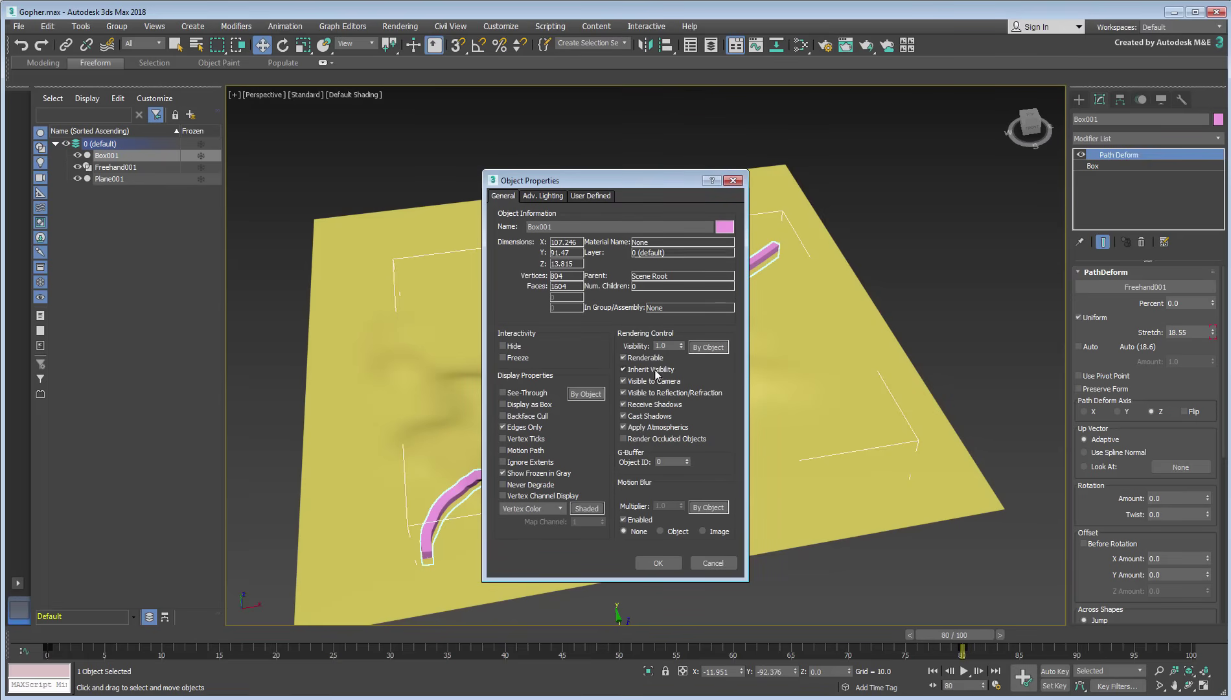
pyautogui.click(643, 358)
pyautogui.click(657, 563)
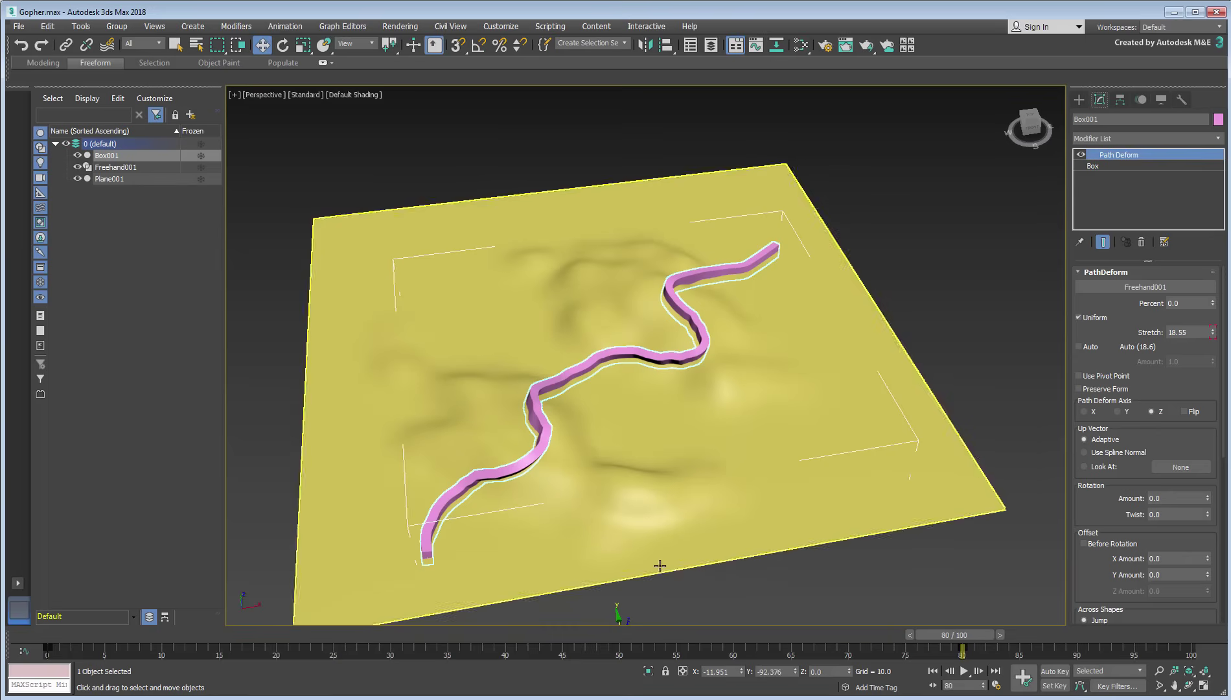
pyautogui.click(847, 497)
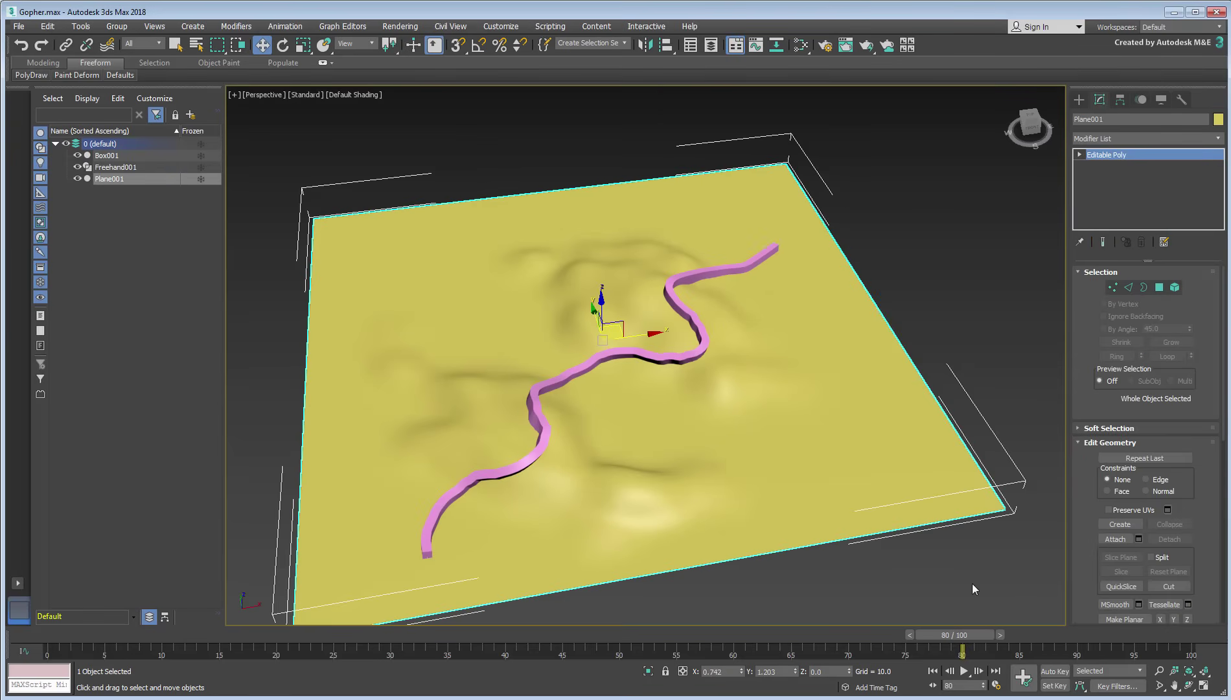
# Add Vol. Select at Vertex level using Box001 as the mesh volume, with soft selection on
pyautogui.press('F4')
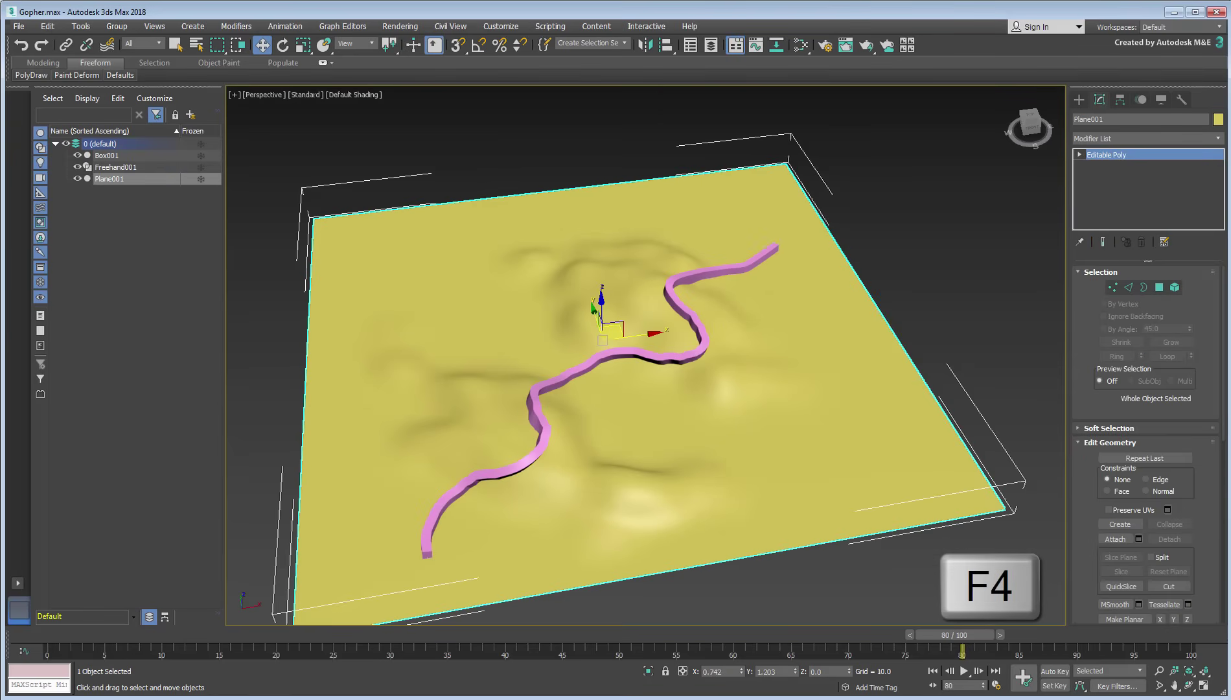
pyautogui.click(1218, 138)
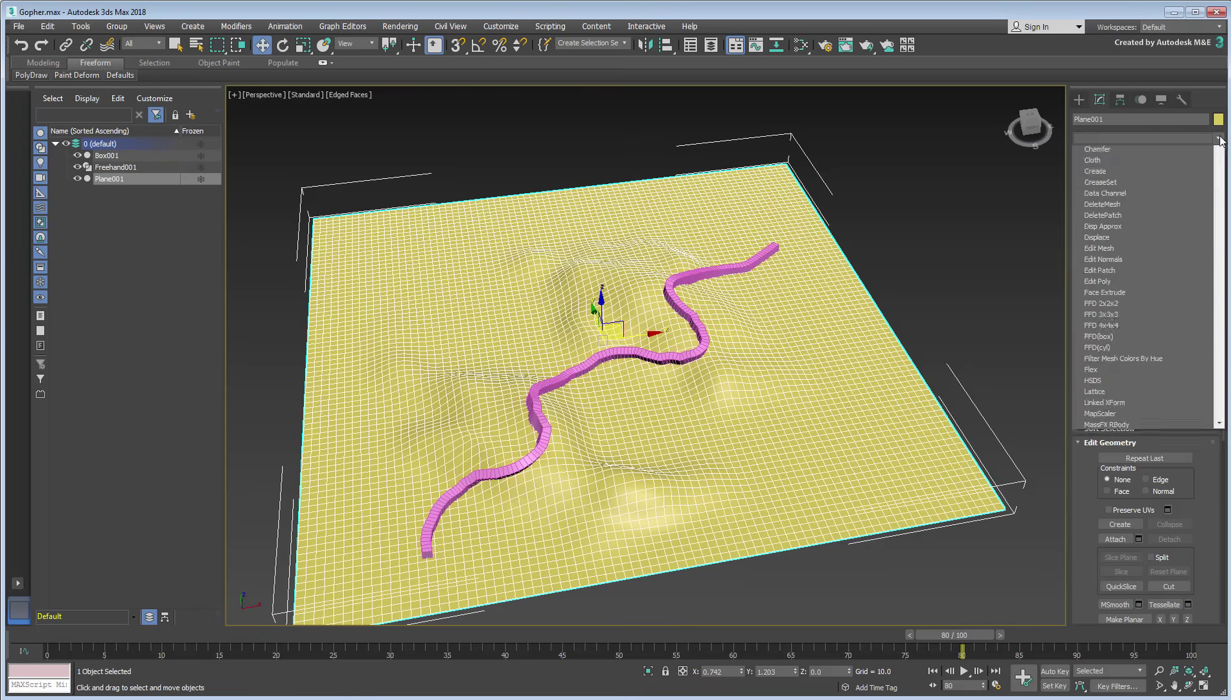
pyautogui.click(1106, 210)
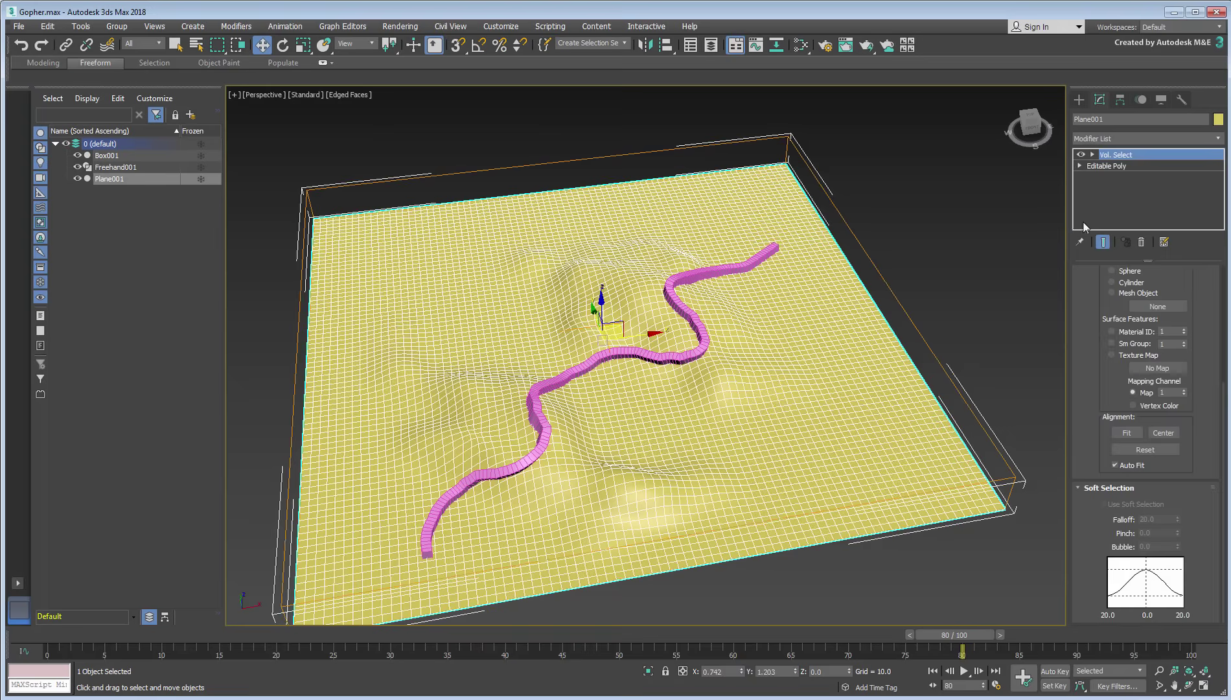
pyautogui.moveTo(1094, 284); pyautogui.dragTo(1092, 503)
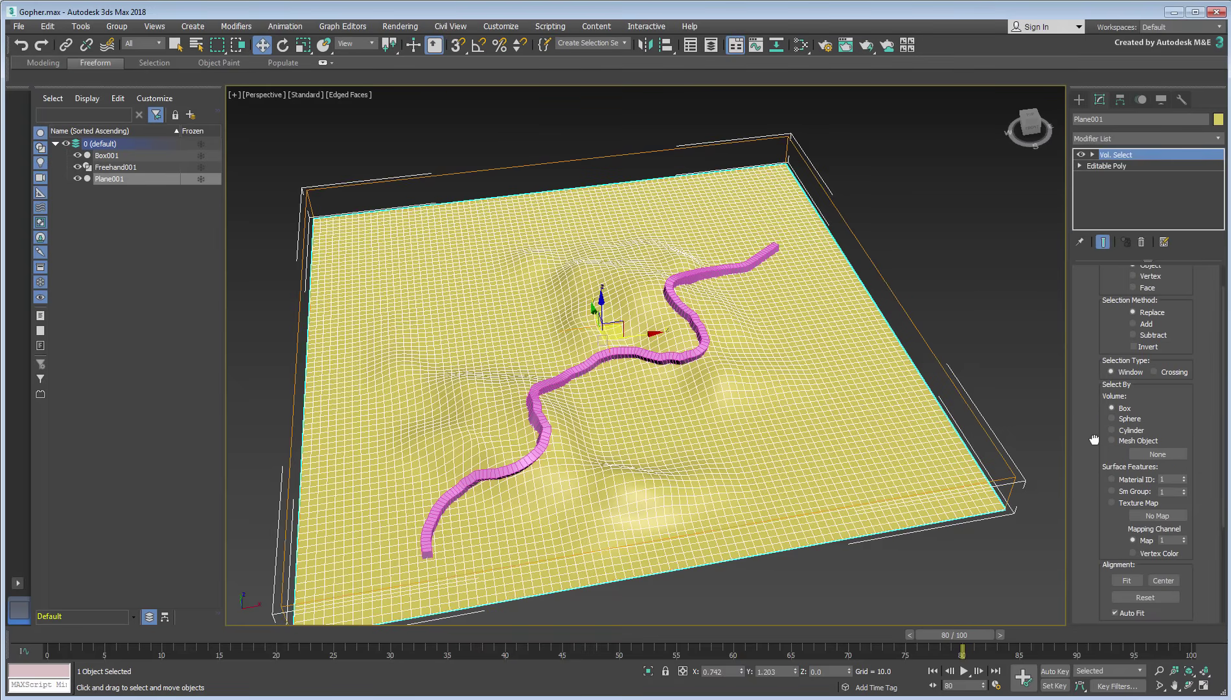
pyautogui.click(1147, 308)
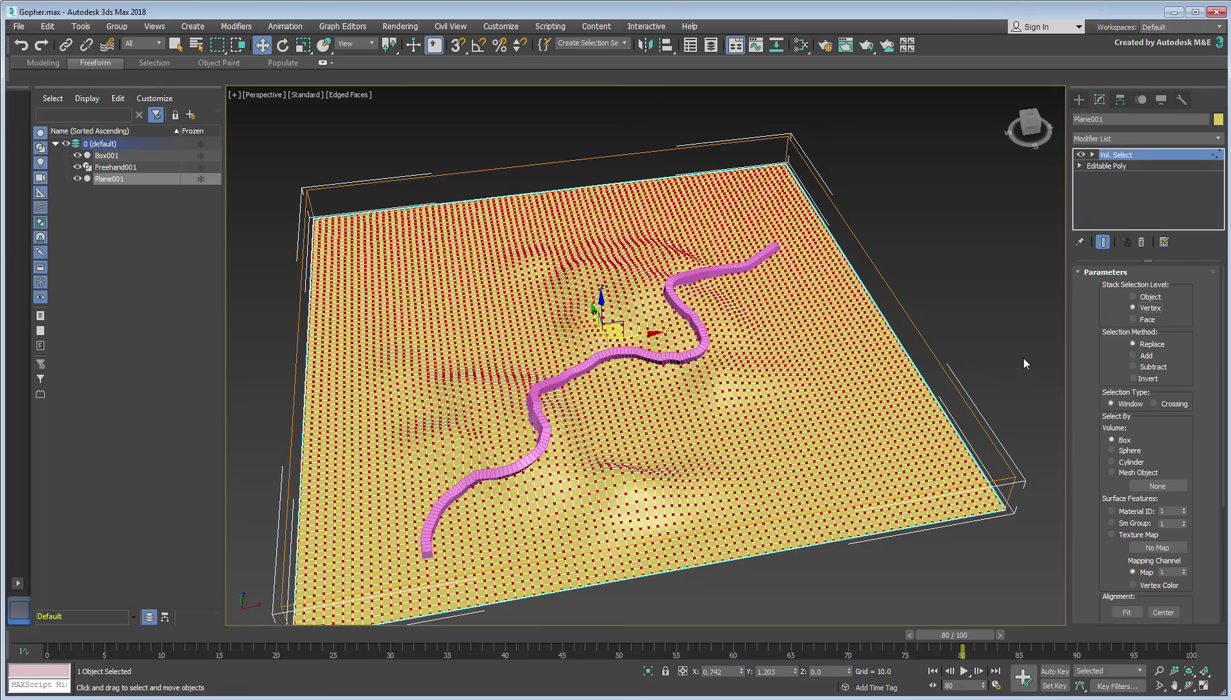
pyautogui.click(1111, 472)
pyautogui.click(1156, 485)
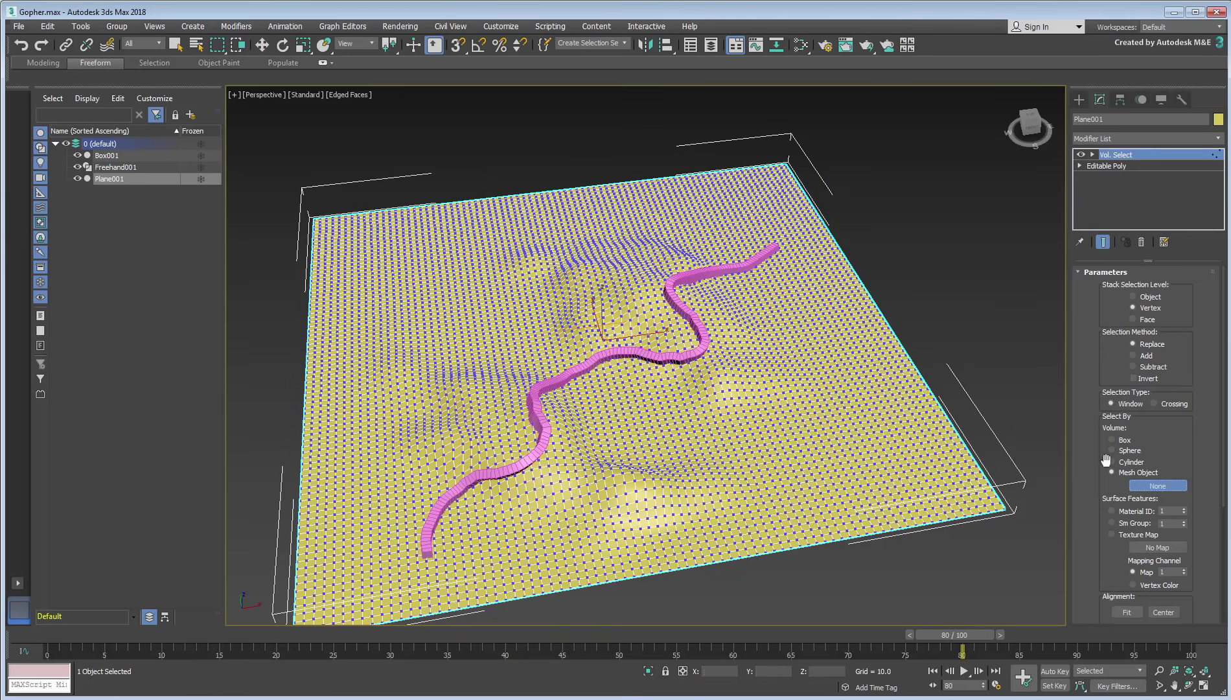
pyautogui.click(694, 350)
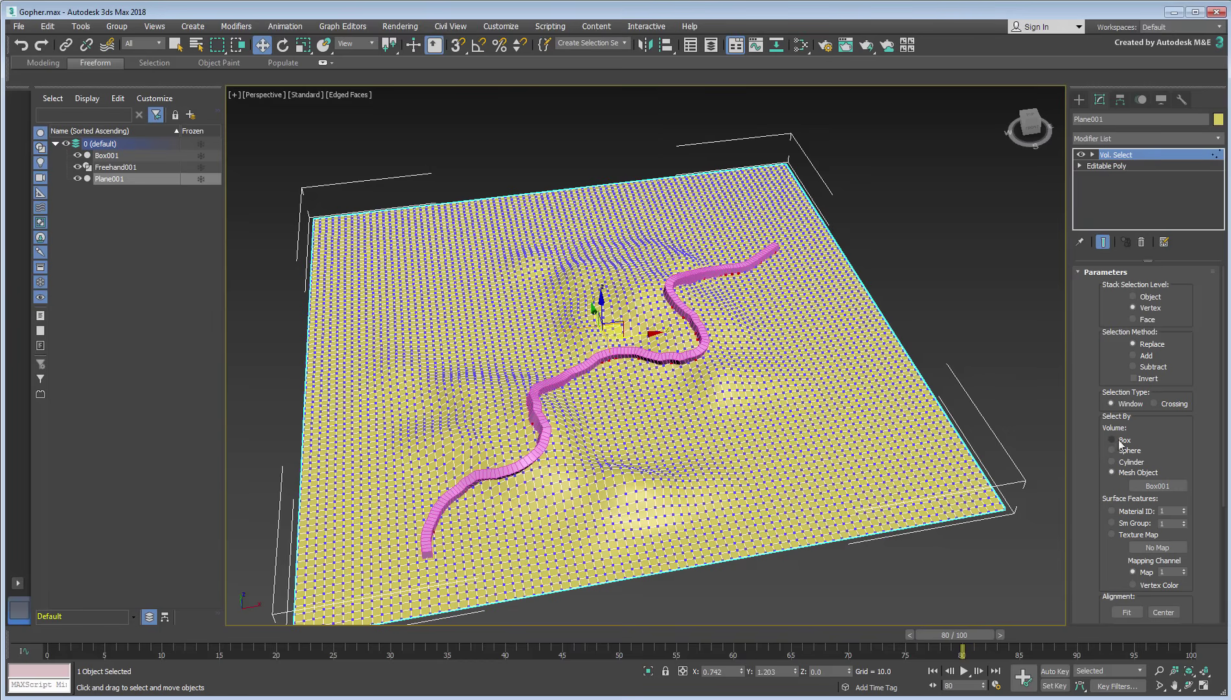
pyautogui.moveTo(1081, 485); pyautogui.dragTo(1112, 284)
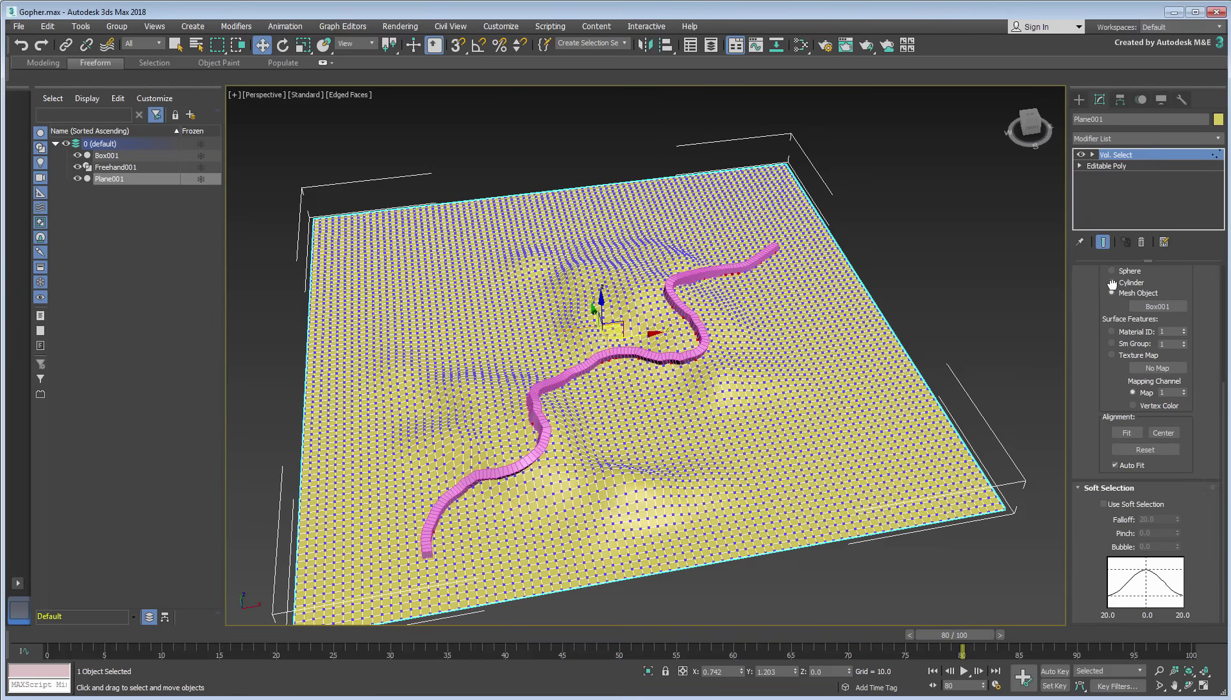
pyautogui.click(1104, 504)
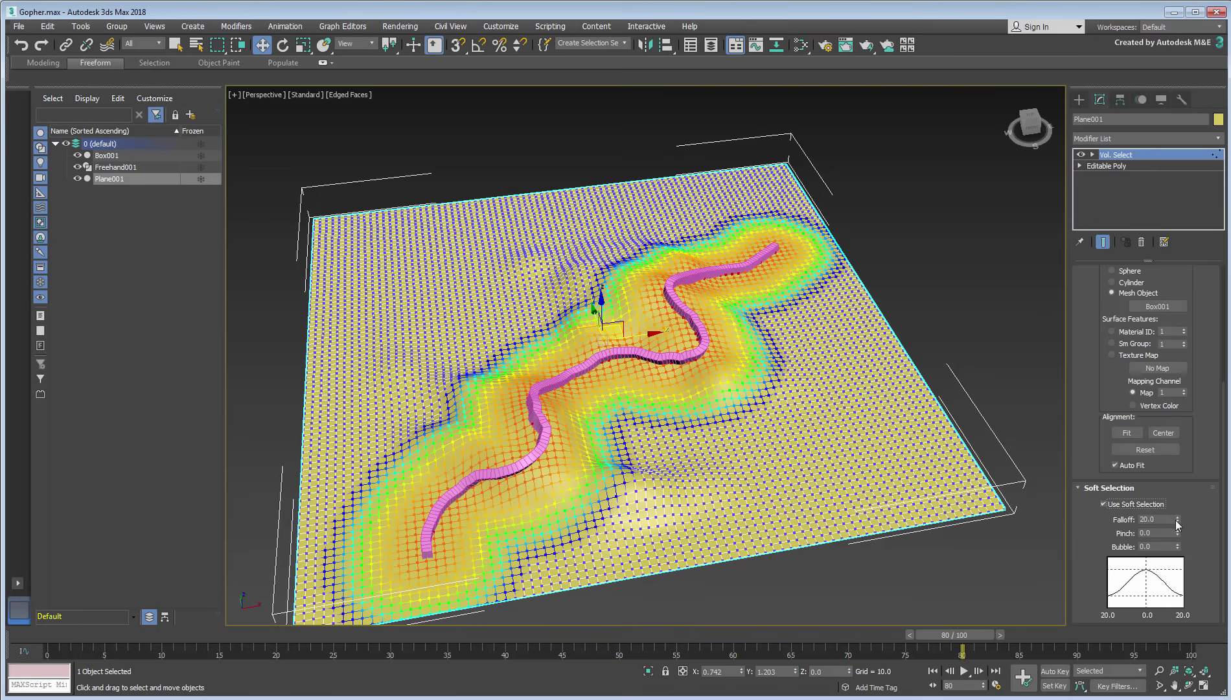
# Narrow the soft-selection falloff to 7.8
pyautogui.moveTo(1176, 520); pyautogui.dragTo(1164, 568)
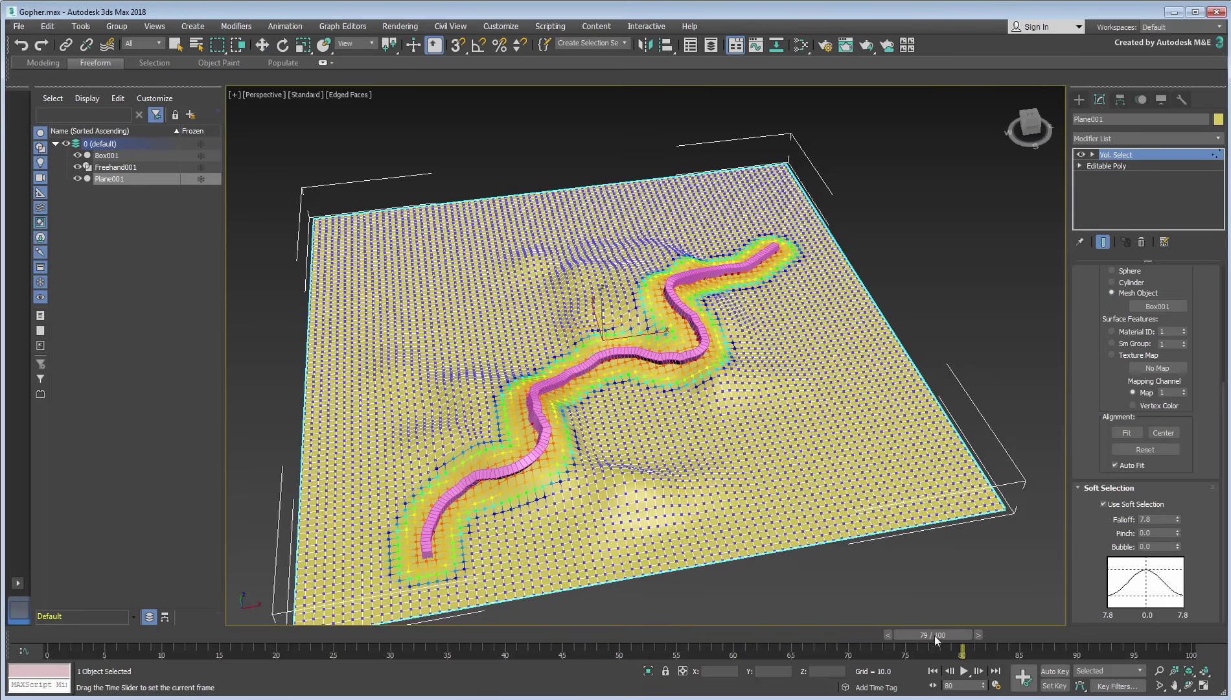
pyautogui.moveTo(933, 635)
pyautogui.mouseDown()
pyautogui.moveTo(605, 615)
pyautogui.moveTo(601, 583)
pyautogui.mouseUp()
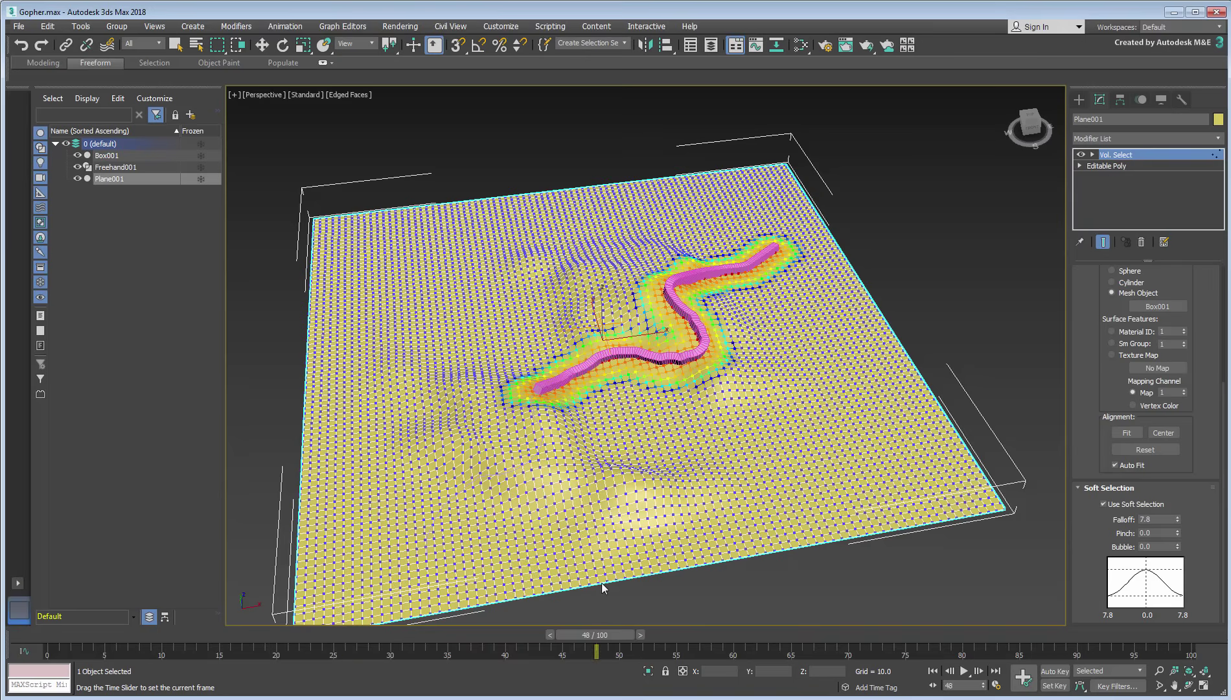
pyautogui.press('w')
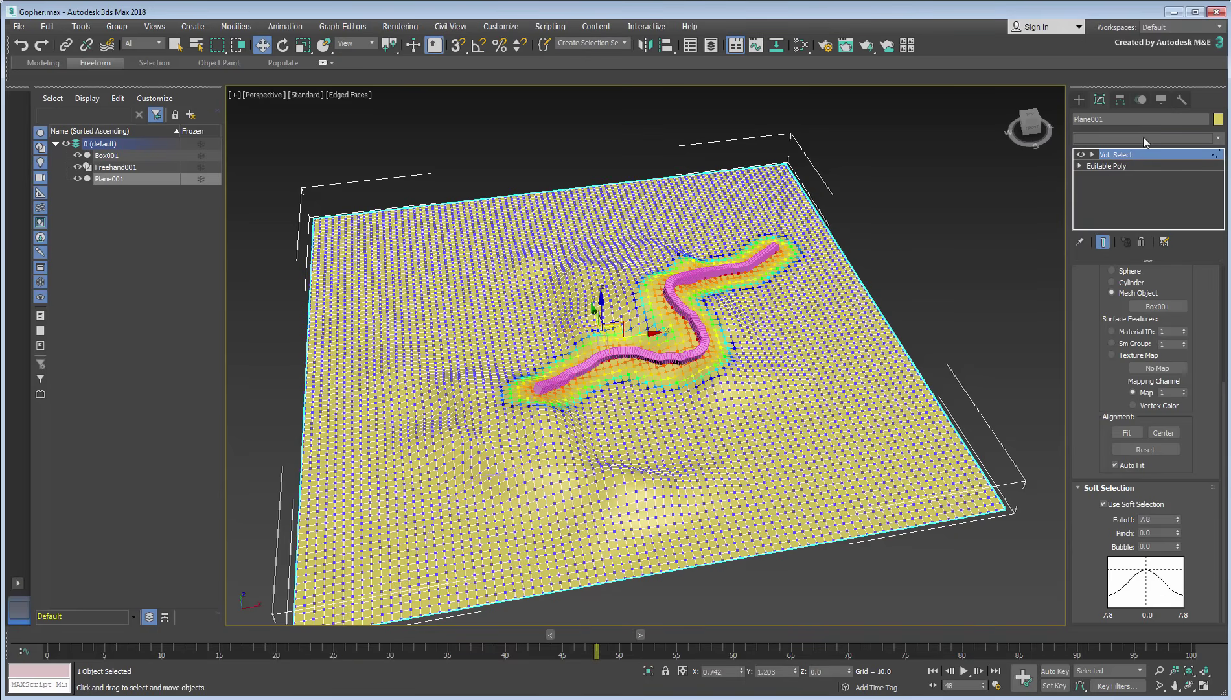
# Add an XForm modifier and move its gizmo up to raise the ridge along the path
pyautogui.click(1147, 138)
pyautogui.scroll(-10, 1147, 454)
pyautogui.scroll(-5, 1150, 648)
pyautogui.scroll(-2, 1150, 677)
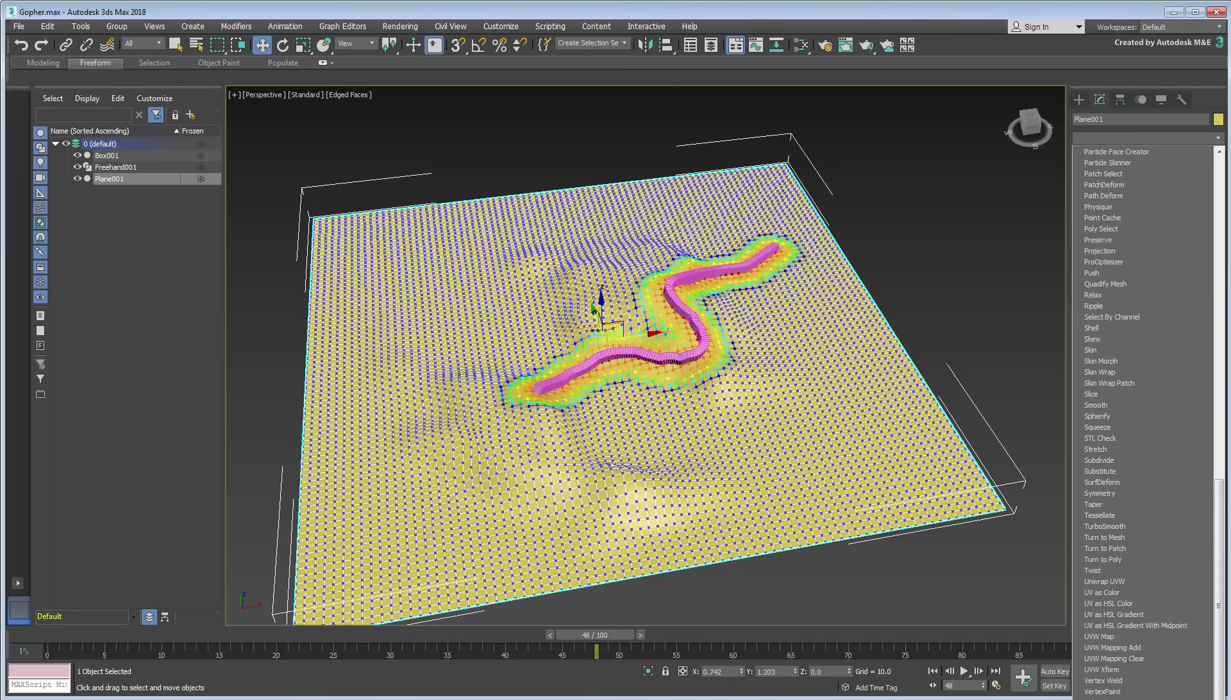
pyautogui.click(1150, 681)
pyautogui.click(1093, 155)
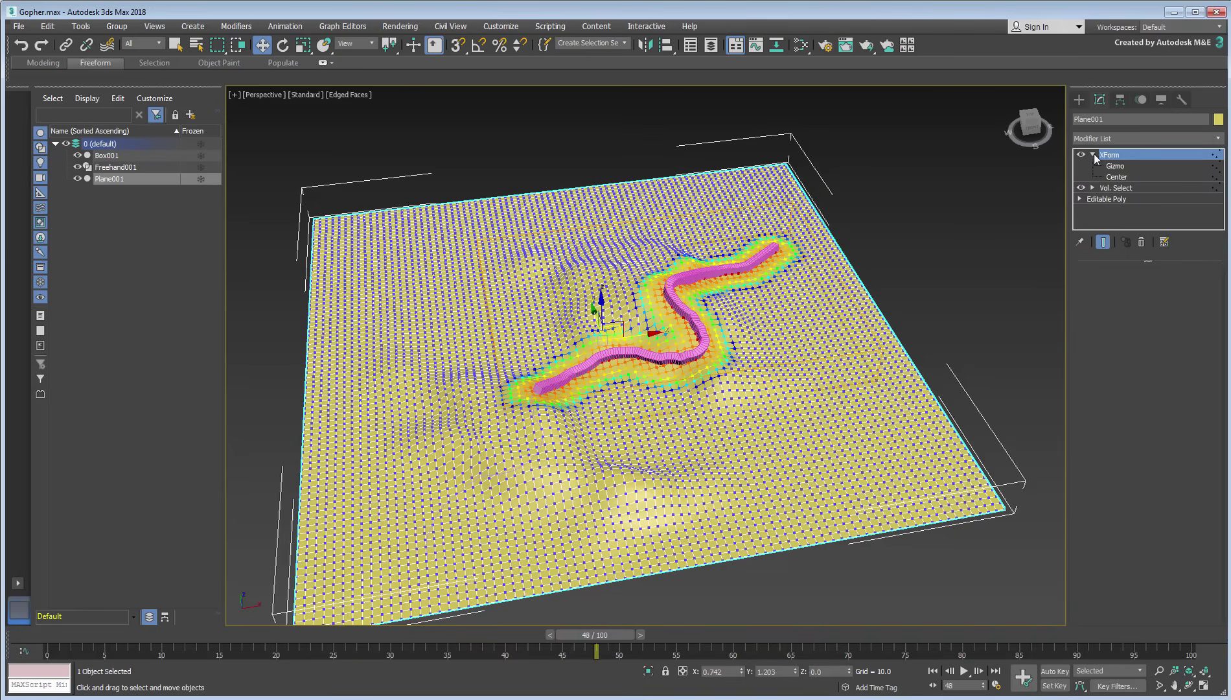
pyautogui.click(1115, 166)
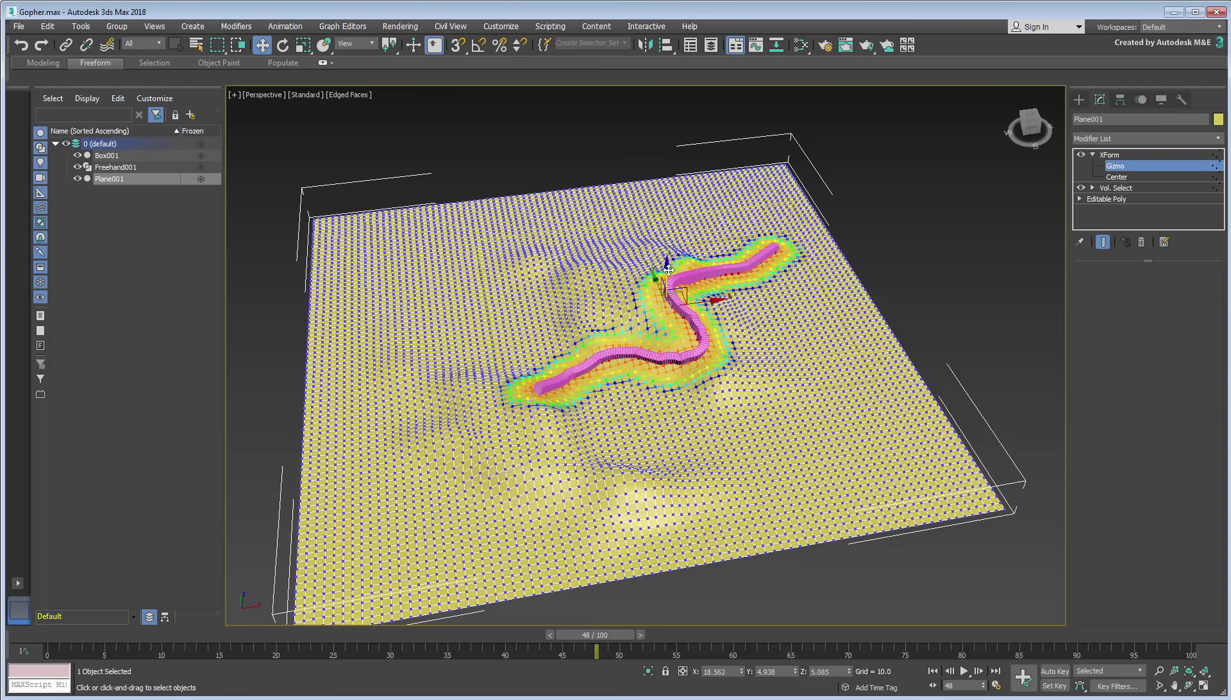
pyautogui.moveTo(667, 280); pyautogui.dragTo(666, 257)
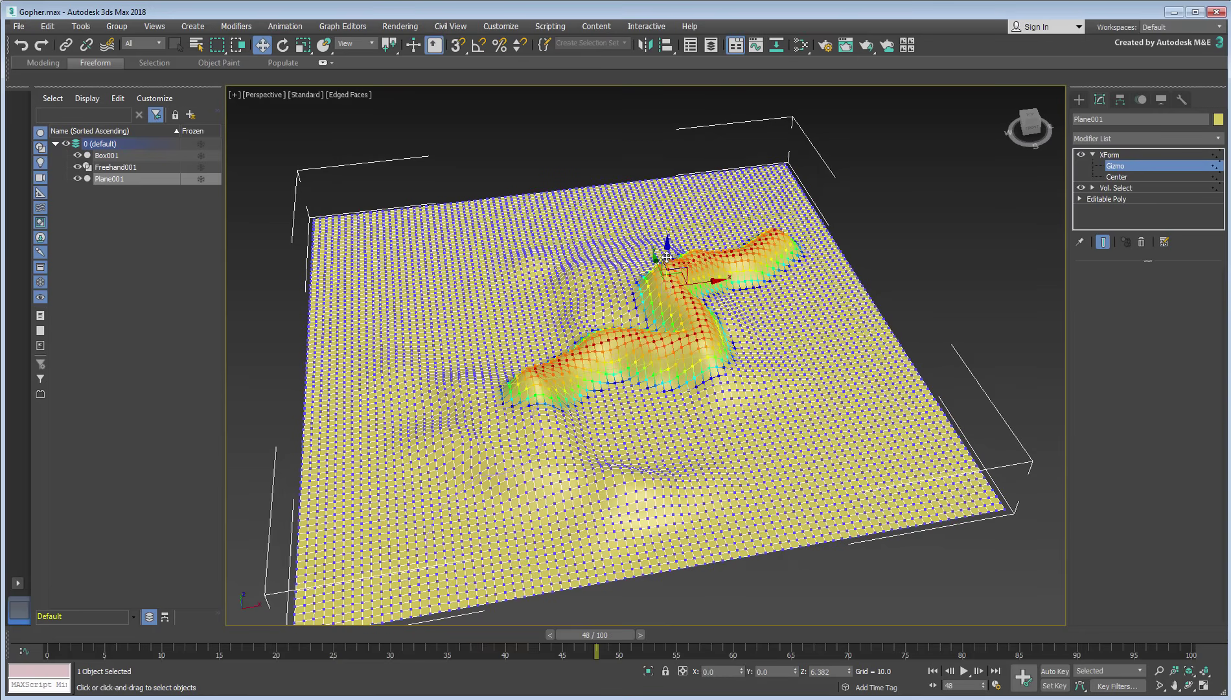
pyautogui.click(1111, 172)
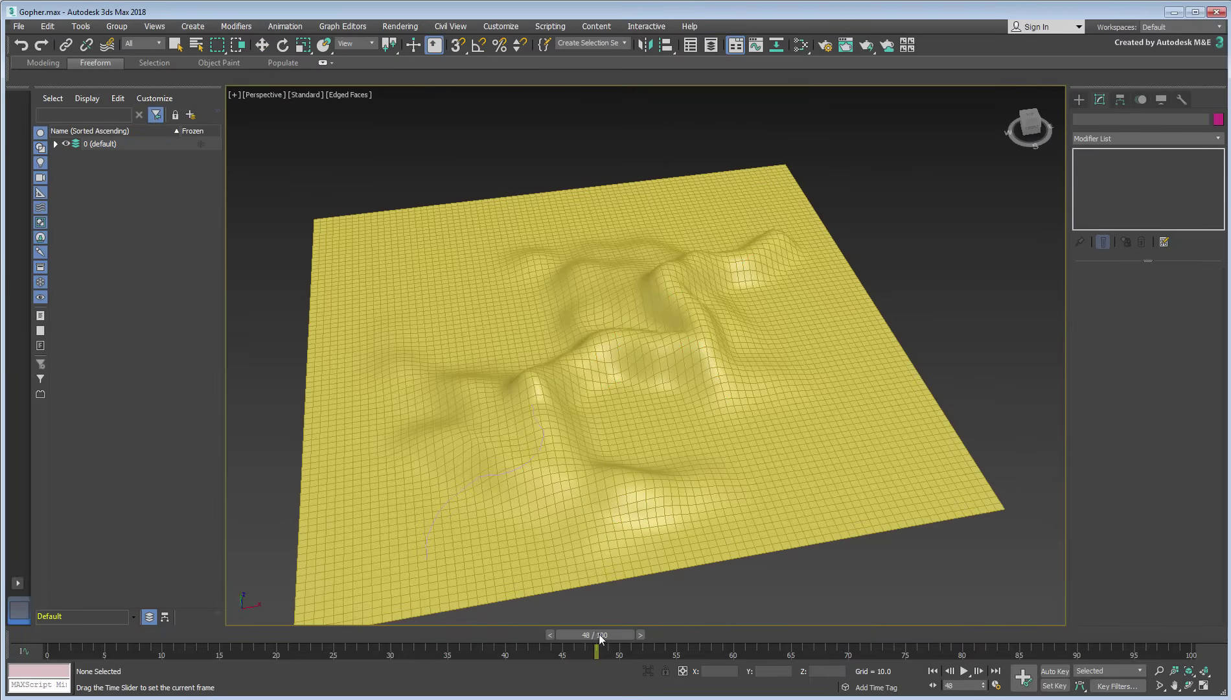
# Scrub the timeline to frame 77 to preview the ridge, then bring up the recent-files list
pyautogui.moveTo(600, 638)
pyautogui.mouseDown()
pyautogui.moveTo(44, 590)
pyautogui.moveTo(383, 613)
pyautogui.moveTo(955, 613)
pyautogui.mouseUp()
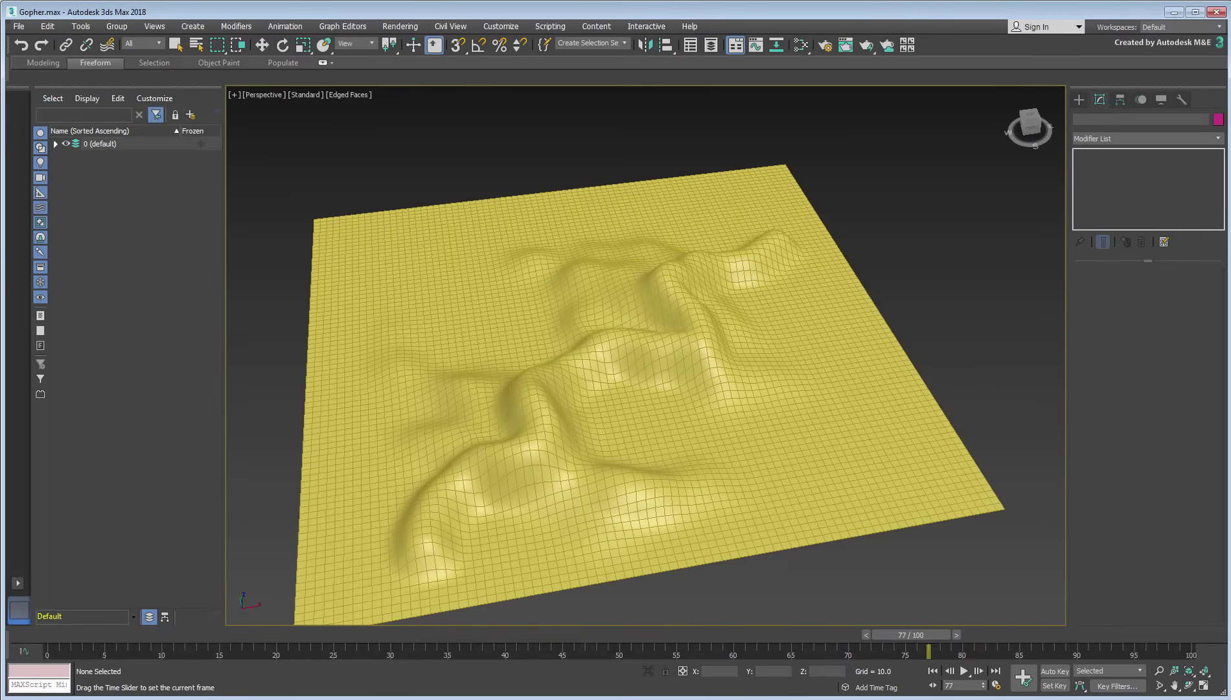
pyautogui.press('w')
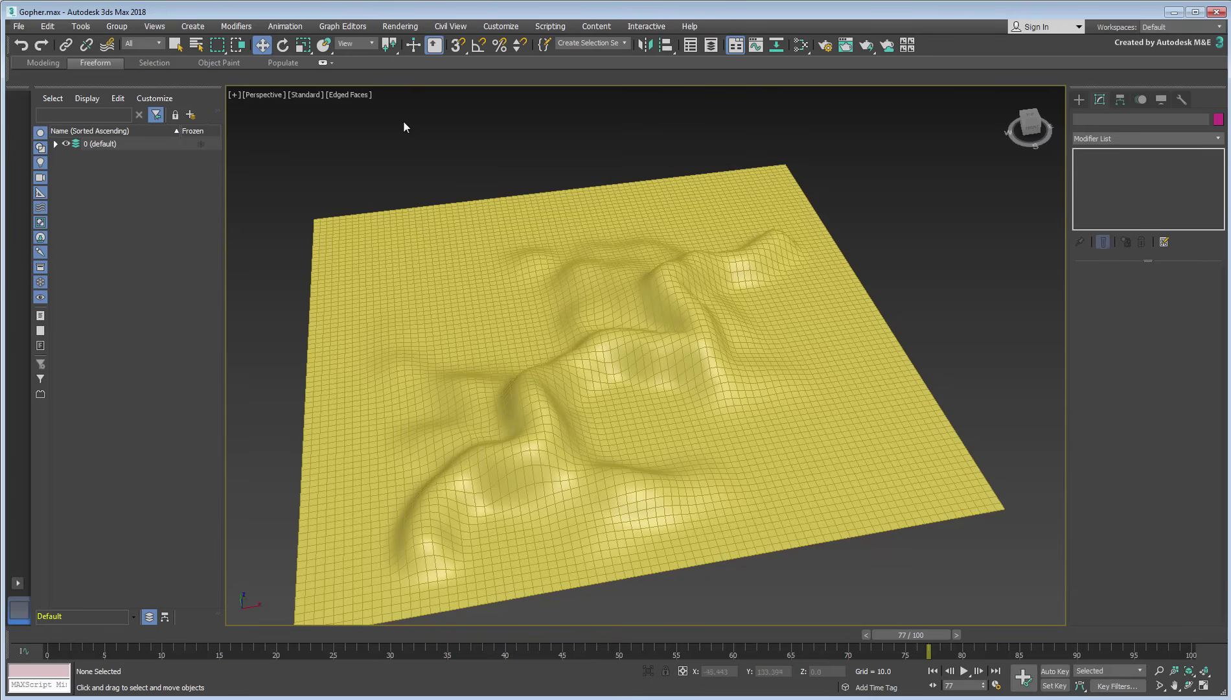
pyautogui.click(16, 28)
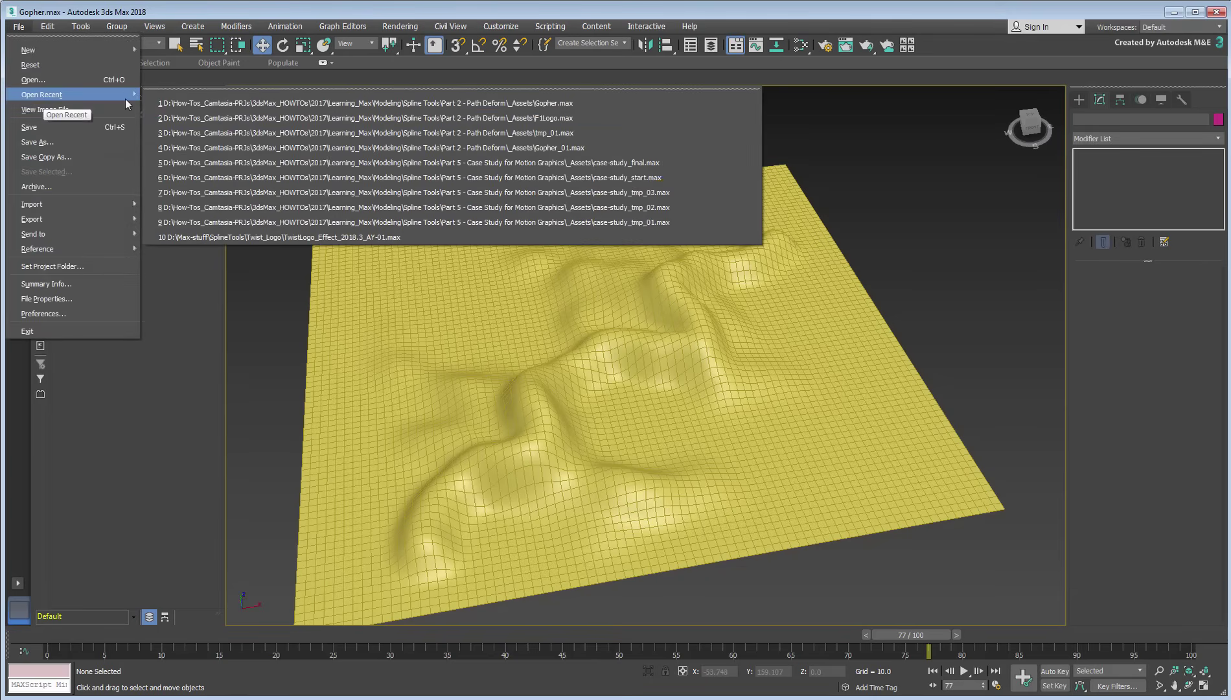
# Open the recent F1Logo.max scene and draw a new box beside the lines
pyautogui.click(240, 121)
pyautogui.click(615, 377)
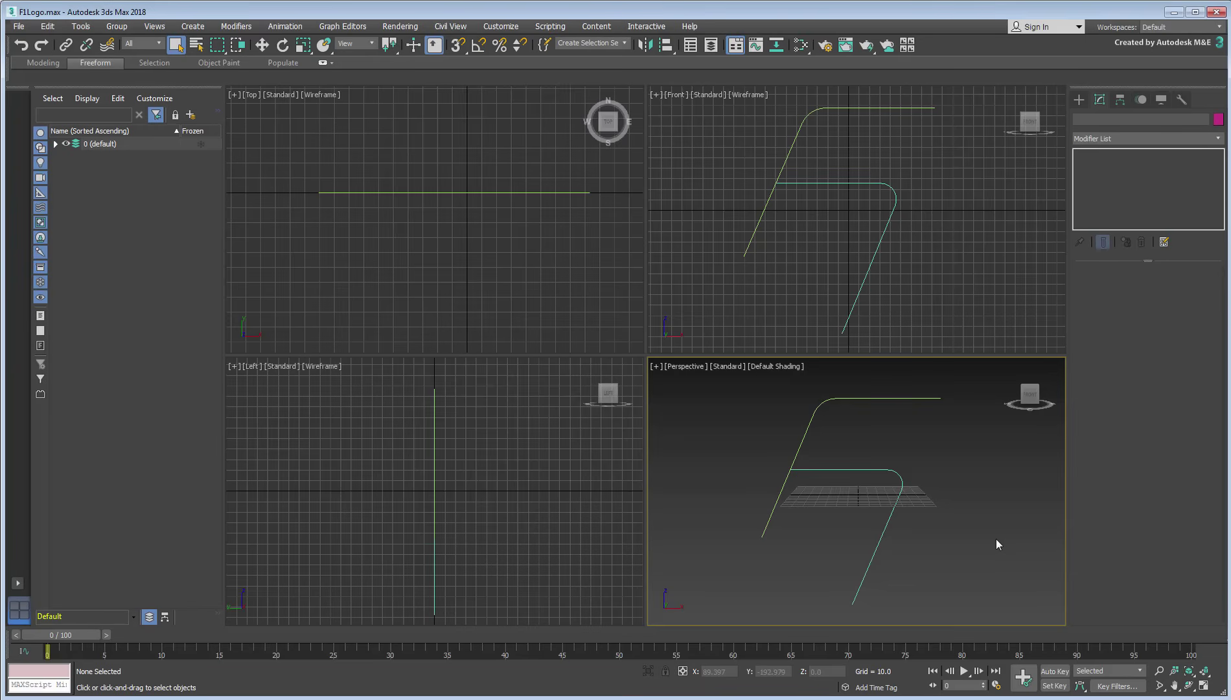
pyautogui.click(1079, 99)
pyautogui.click(1120, 178)
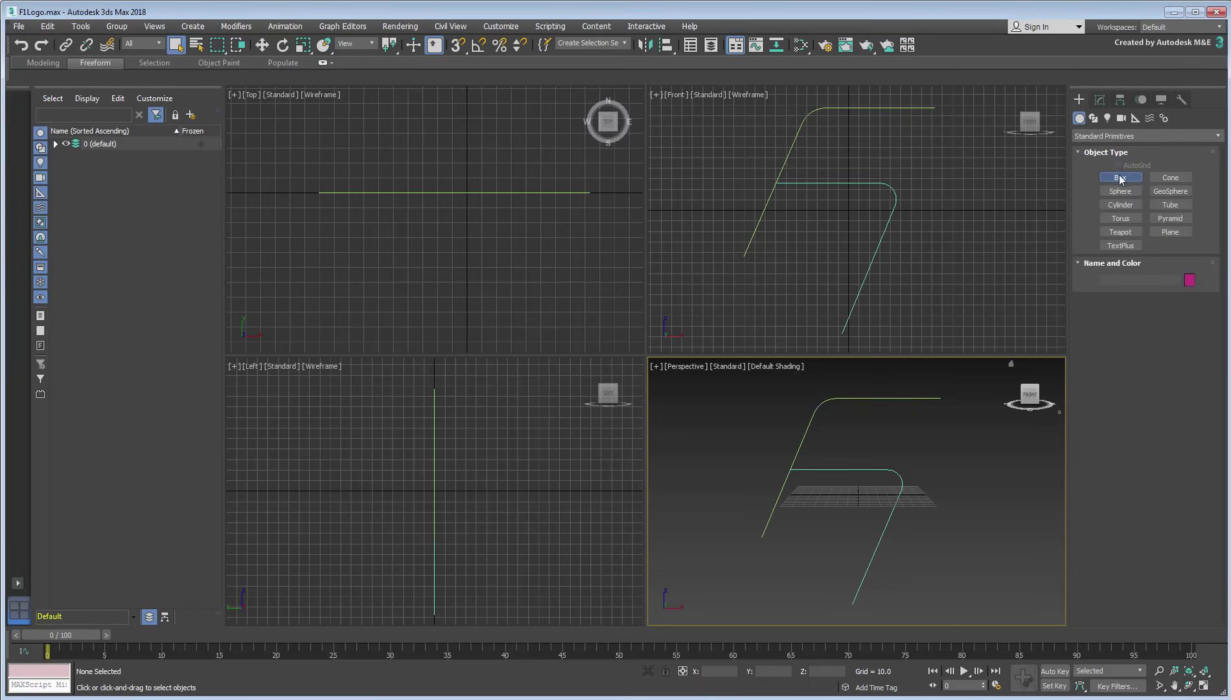
pyautogui.moveTo(267, 224); pyautogui.dragTo(284, 245)
pyautogui.click(287, 205)
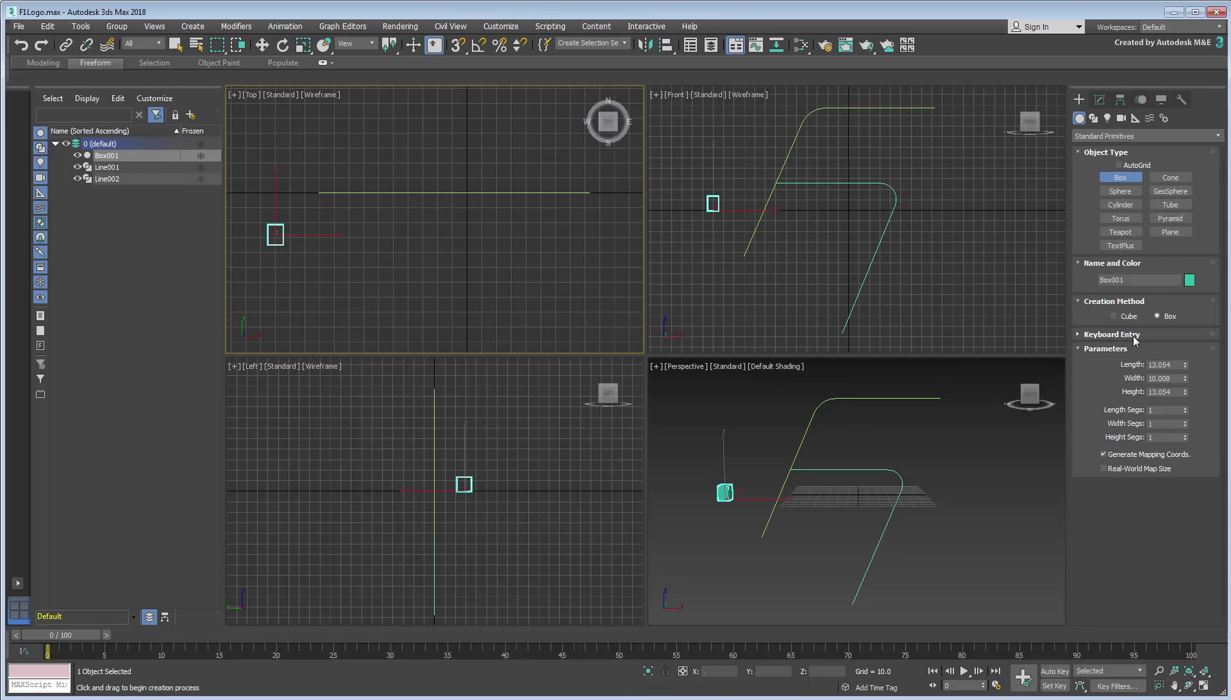
# Size the box to Length 10, Width 10 and Height 30
pyautogui.doubleClick(1176, 364)
pyautogui.write('10')
pyautogui.press('Tab')
pyautogui.write('10')
pyautogui.press('Tab')
pyautogui.write('30')
pyautogui.press('Return')
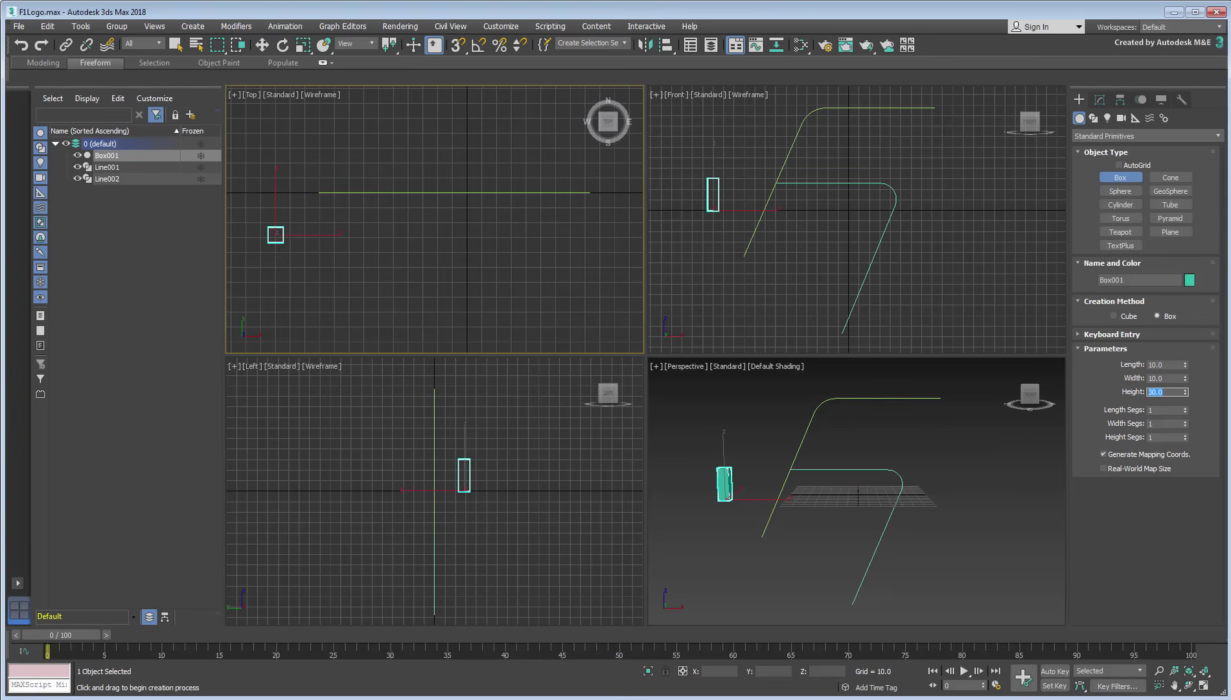
pyautogui.click(701, 212)
pyautogui.scroll(4, 706, 207)
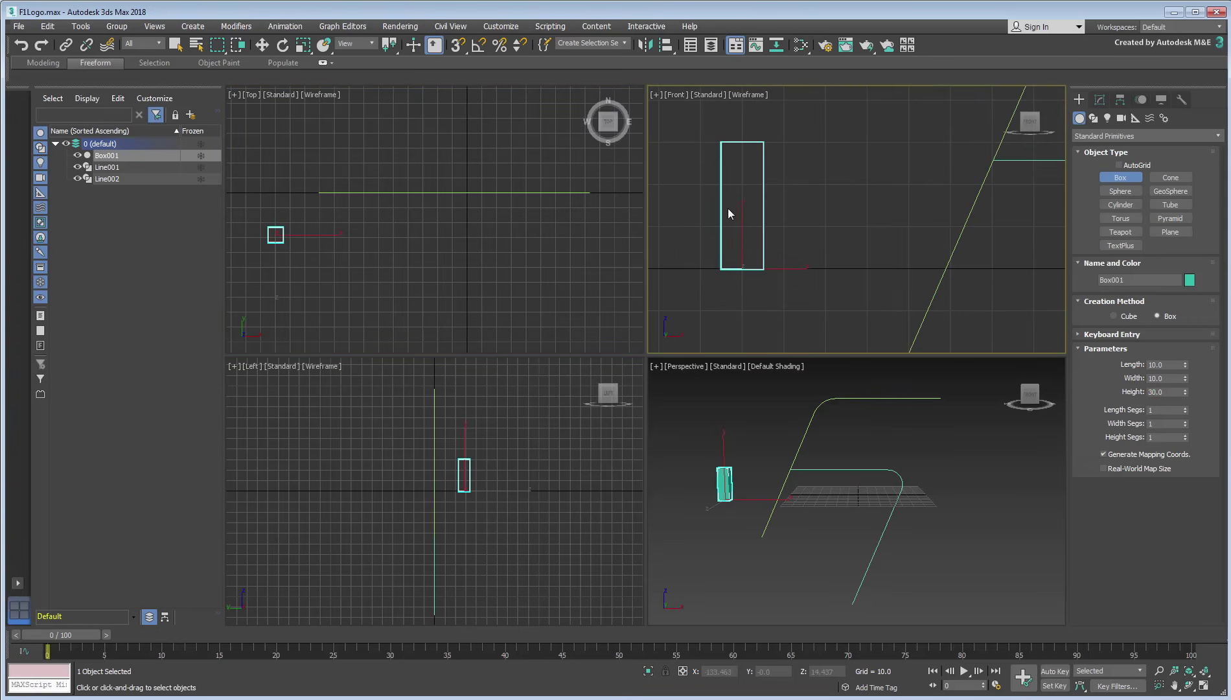
pyautogui.rightClick(728, 214)
pyautogui.moveTo(769, 342)
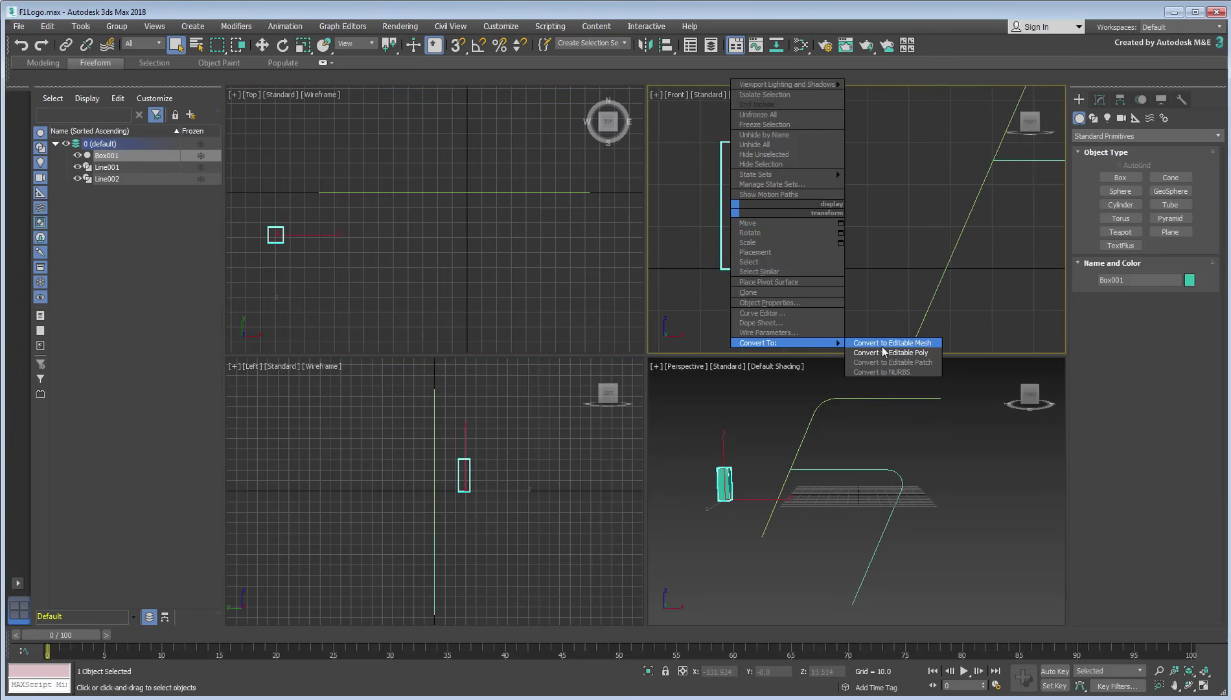
# Convert Box001 to an Editable Poly and frame it in the Front view
pyautogui.click(886, 352)
pyautogui.click(1158, 288)
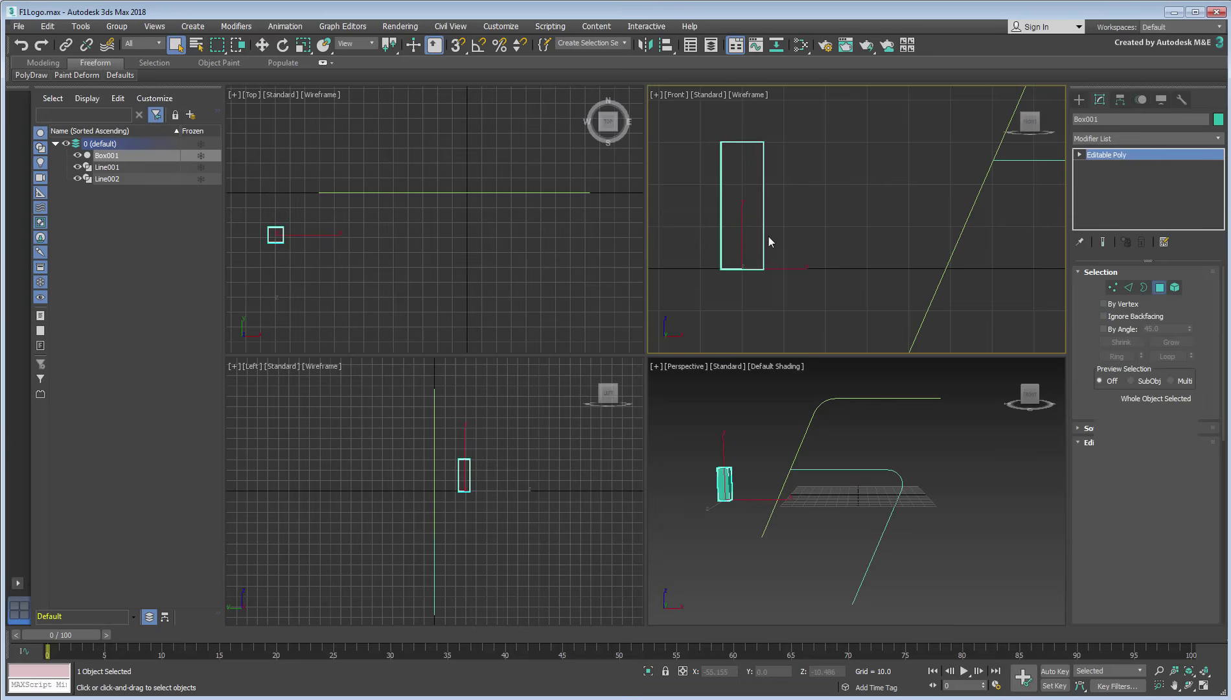
pyautogui.keyDown('alt'); pyautogui.moveTo(767, 239); pyautogui.dragTo(748, 173, button='middle'); pyautogui.keyUp('alt')
pyautogui.click(746, 151)
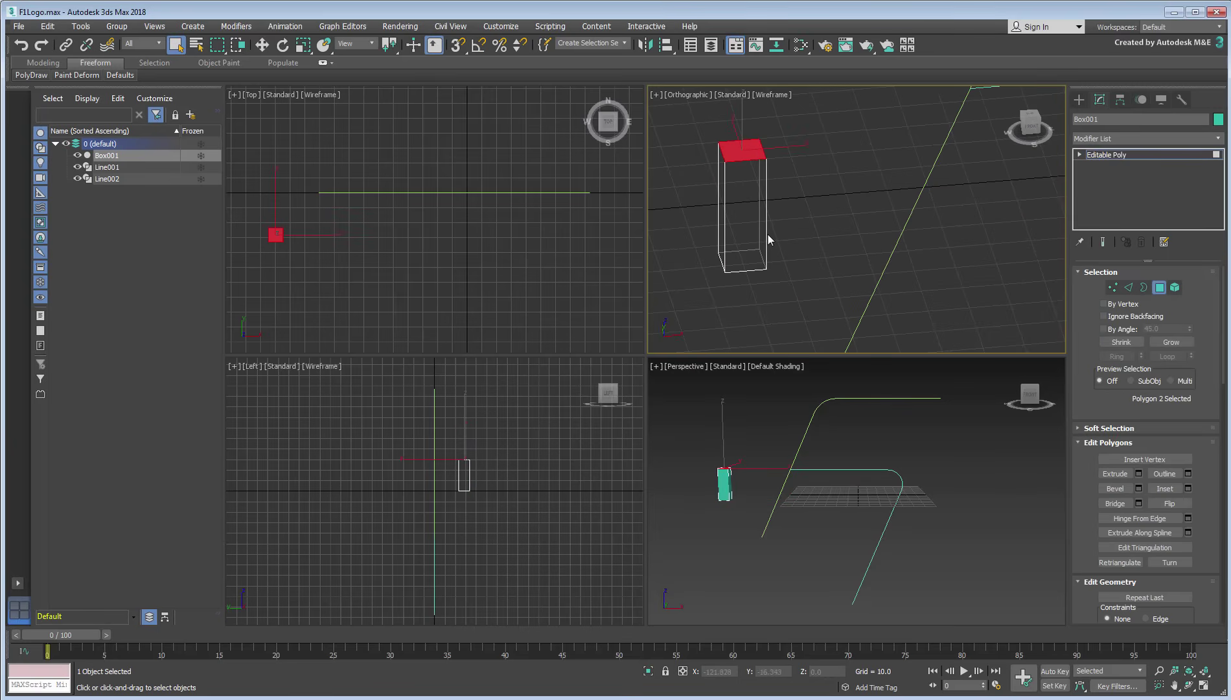
pyautogui.keyDown('alt'); pyautogui.moveTo(766, 239); pyautogui.dragTo(754, 214, button='middle'); pyautogui.keyUp('alt')
pyautogui.keyDown('ctrl'); pyautogui.click(747, 269); pyautogui.keyUp('ctrl')
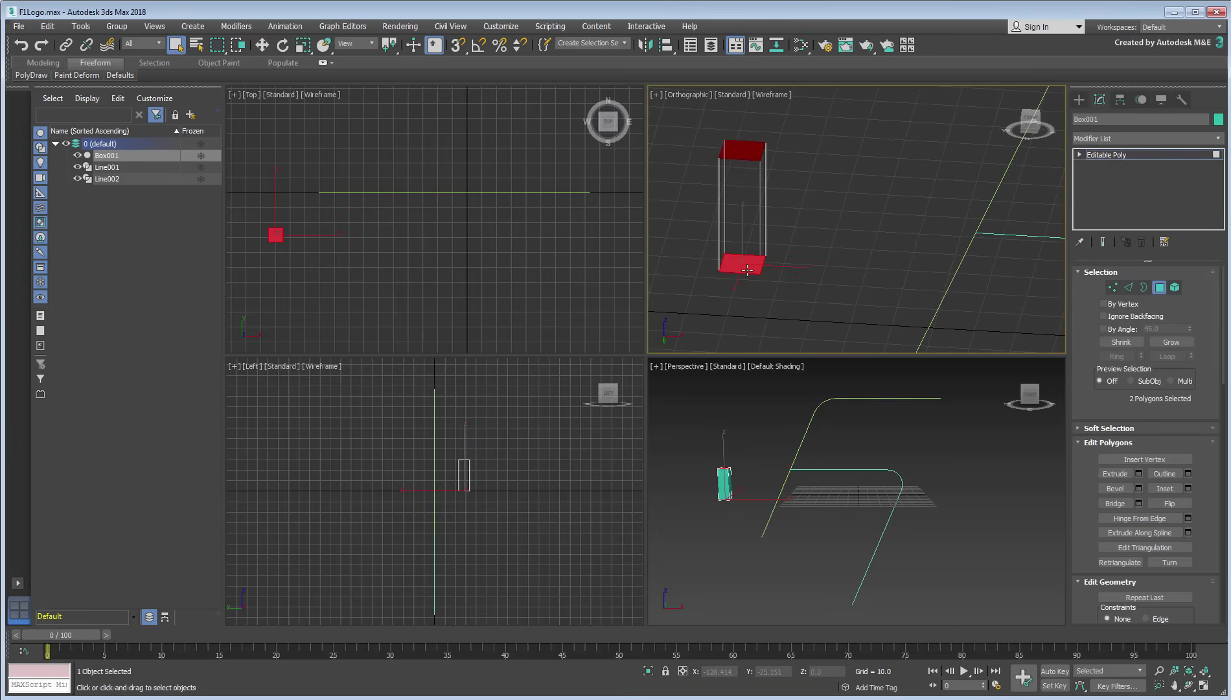
pyautogui.hotkey('ctrl', 'd')
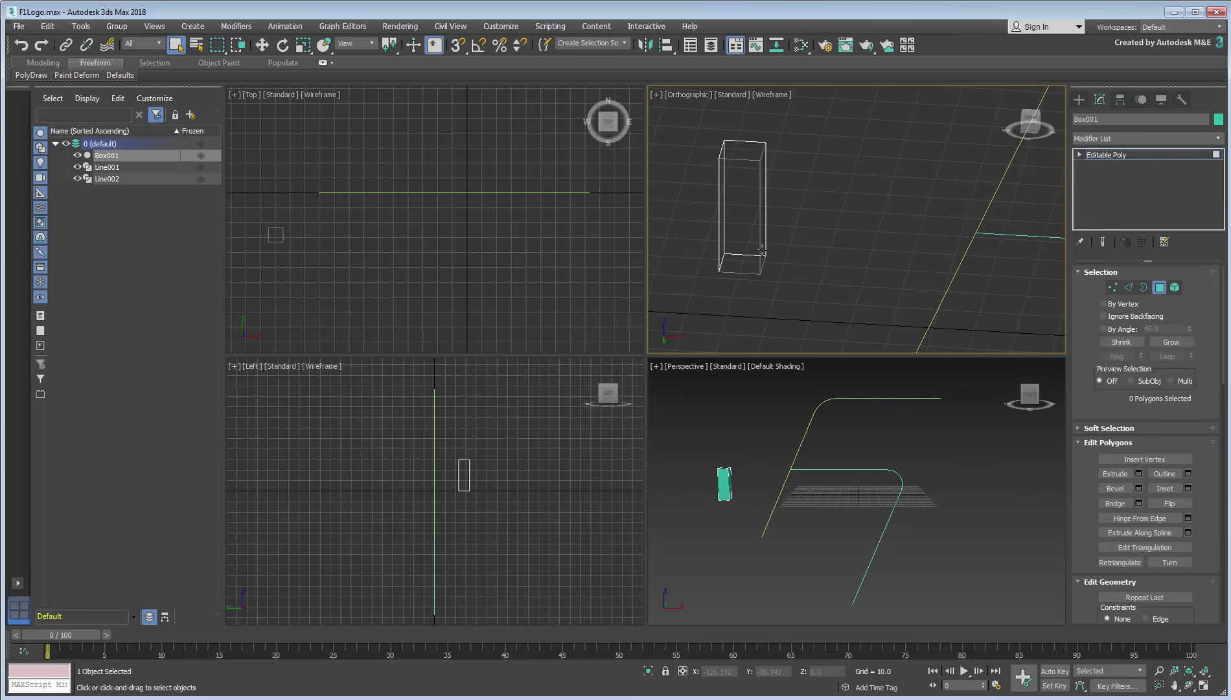
pyautogui.hotkey('shift', 'z')
pyautogui.press('f')
pyautogui.moveTo(711, 198); pyautogui.dragTo(746, 235, button='middle')
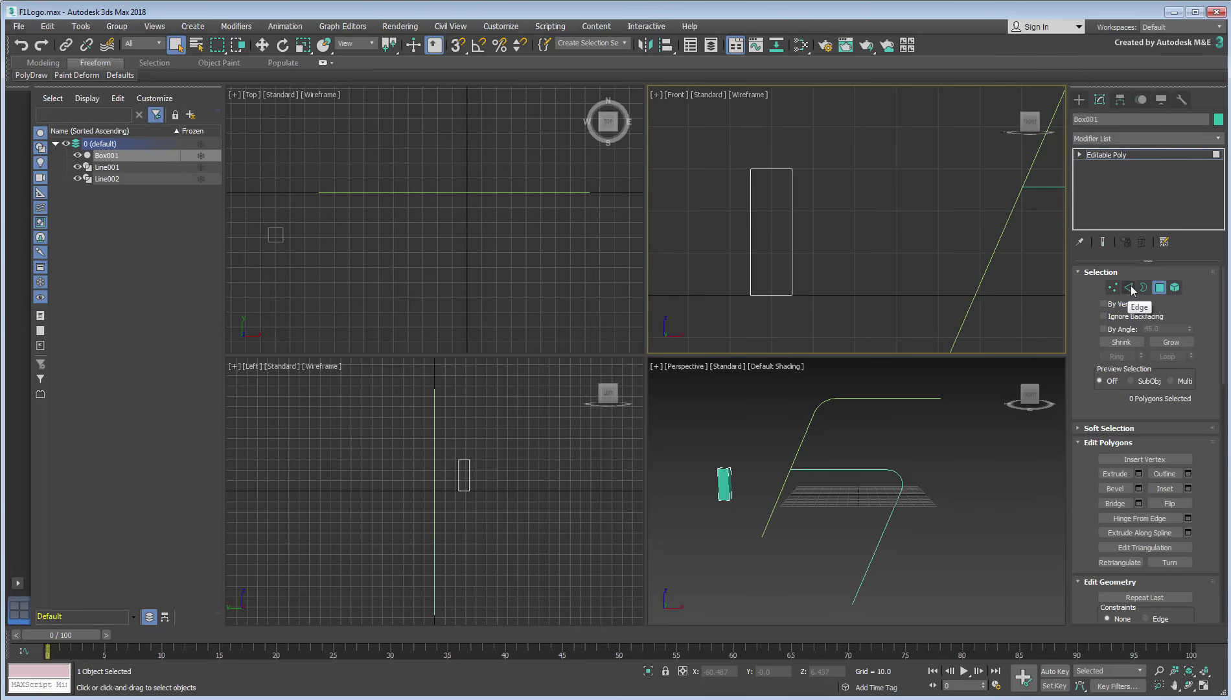
# Chamfer the box's vertical edges and connect them with 30 segments
pyautogui.click(1132, 291)
pyautogui.moveTo(733, 248)
pyautogui.mouseDown()
pyautogui.moveTo(766, 269)
pyautogui.moveTo(792, 237)
pyautogui.mouseUp()
pyautogui.click(1112, 504)
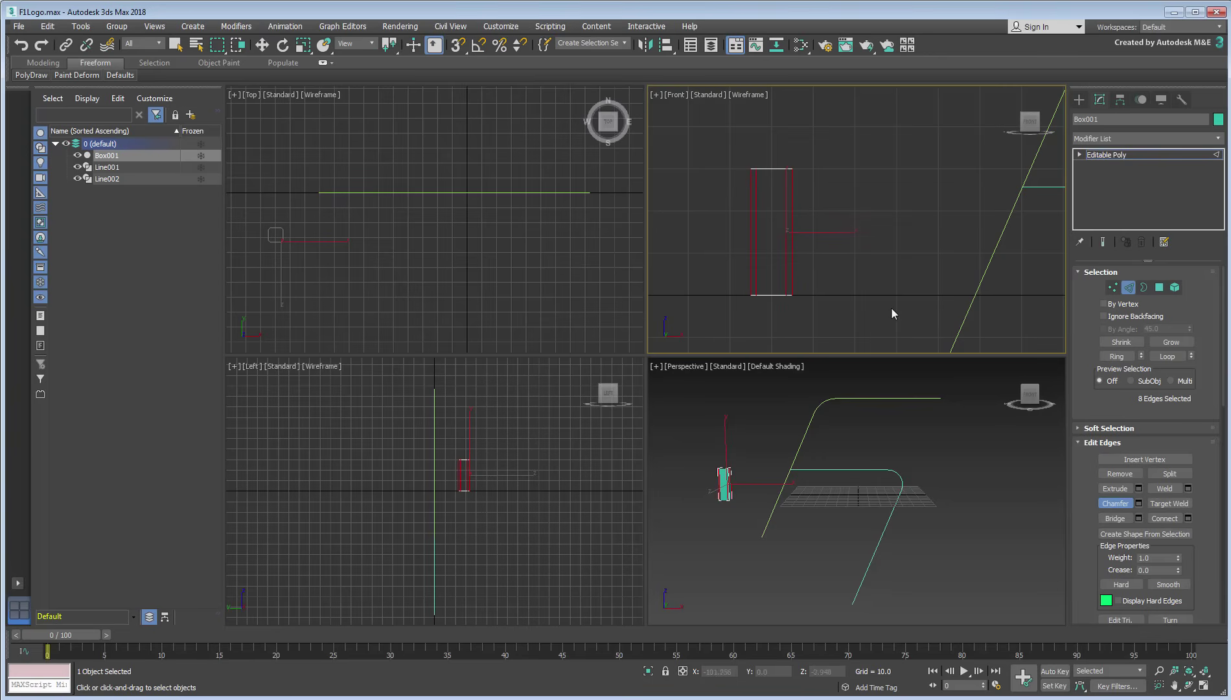
pyautogui.click(1188, 519)
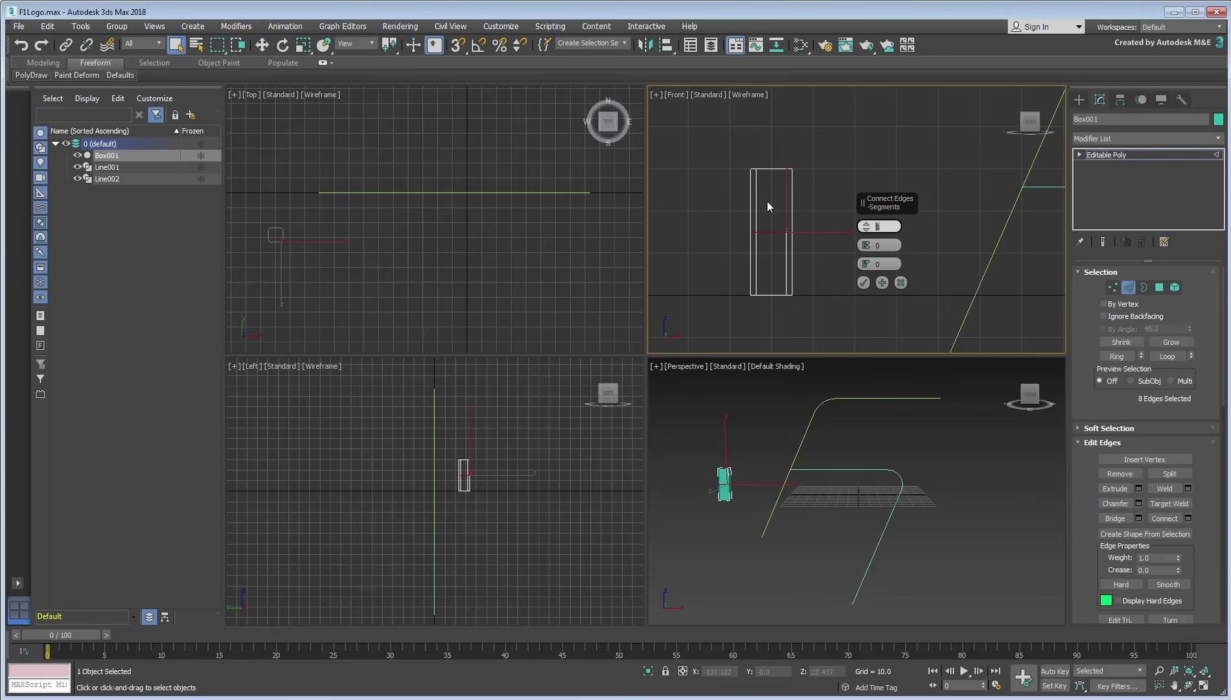
pyautogui.write('30')
pyautogui.click(863, 284)
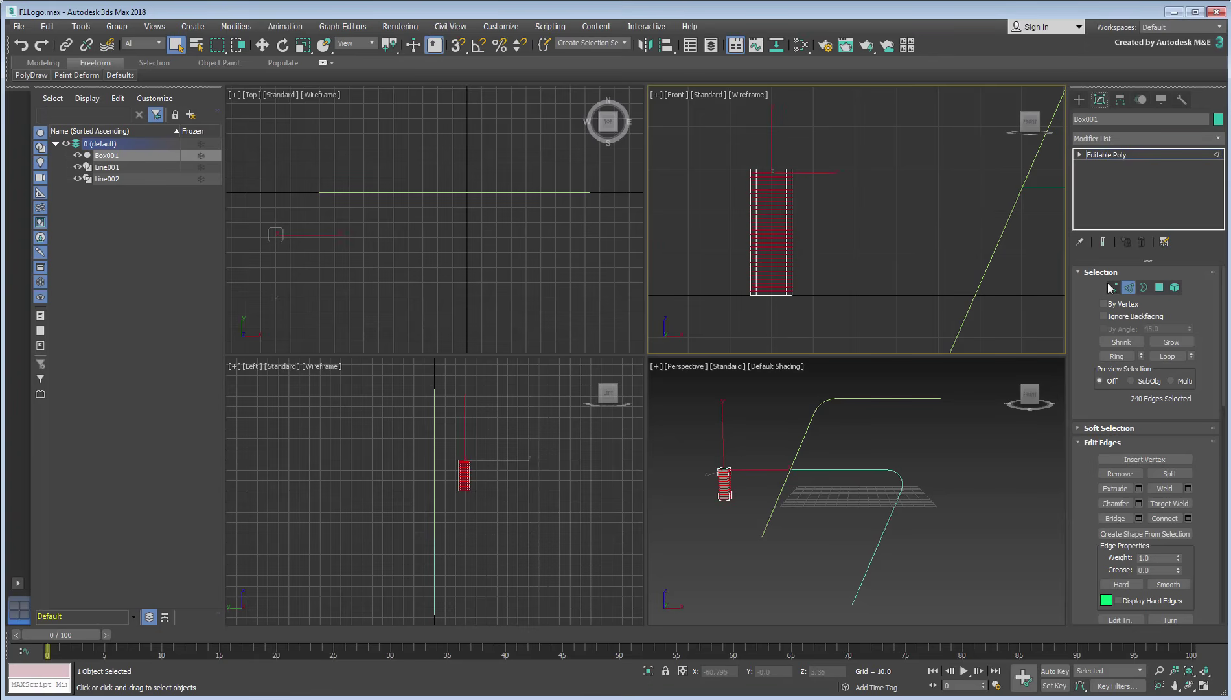
pyautogui.click(1129, 288)
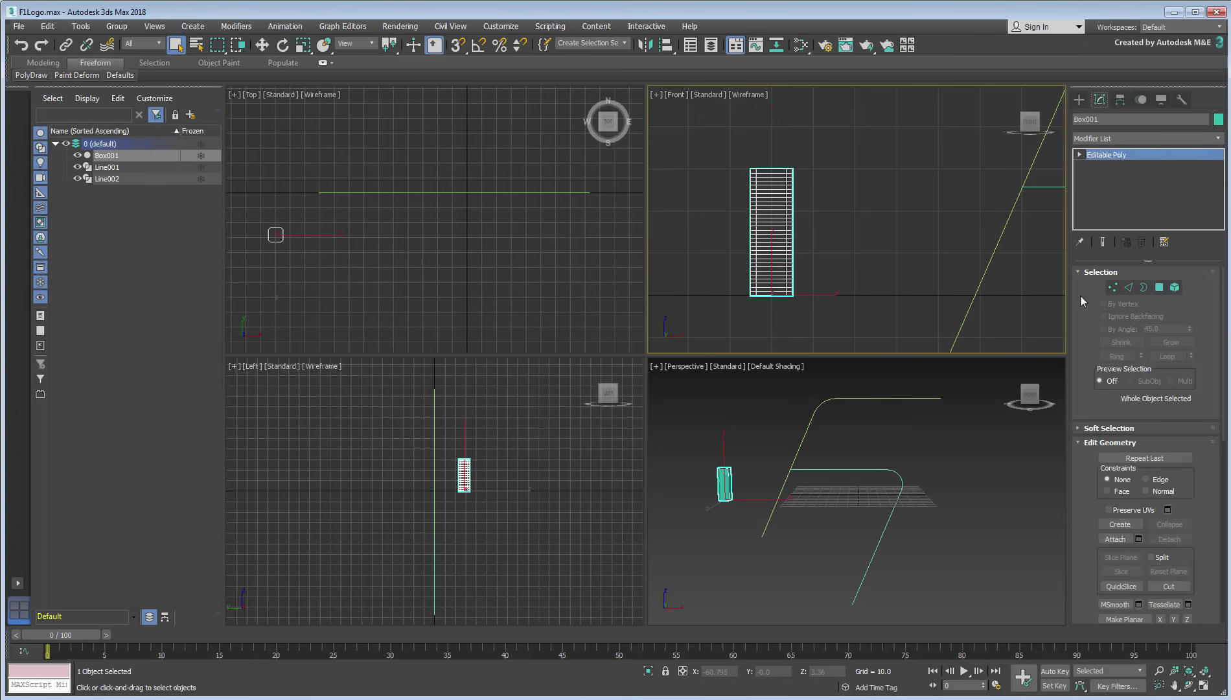
# Add a TurboSmooth modifier to round Box001
pyautogui.click(1152, 139)
pyautogui.write('turbo')
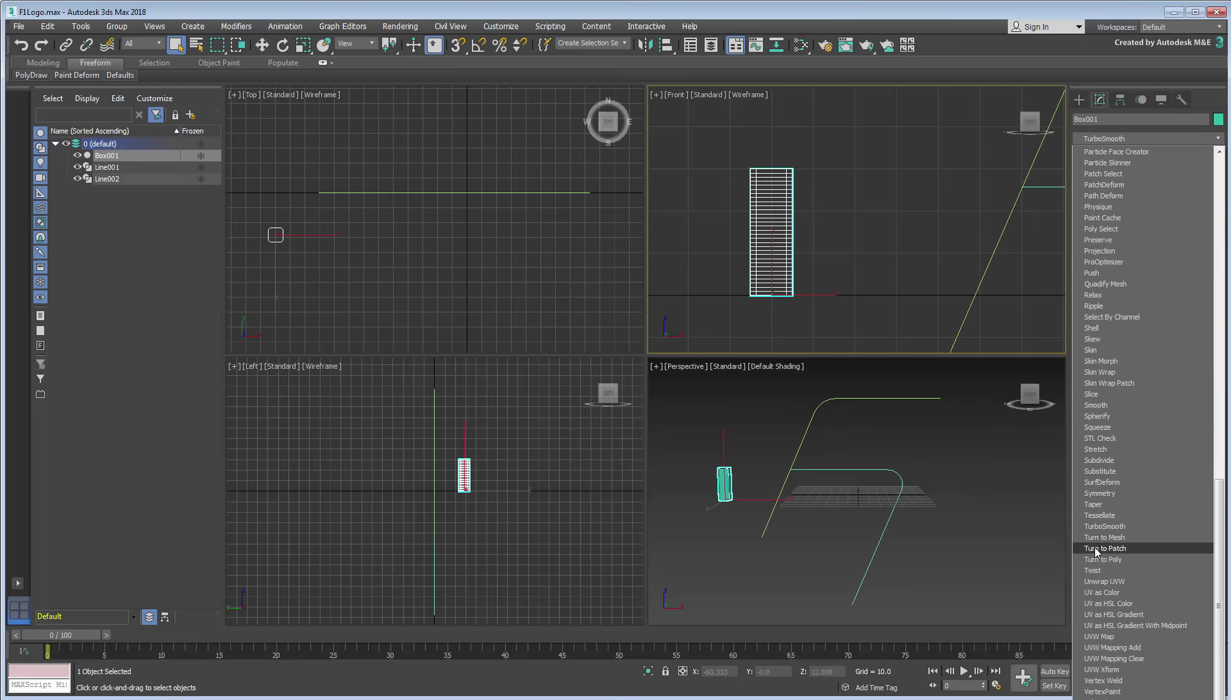
pyautogui.click(1109, 527)
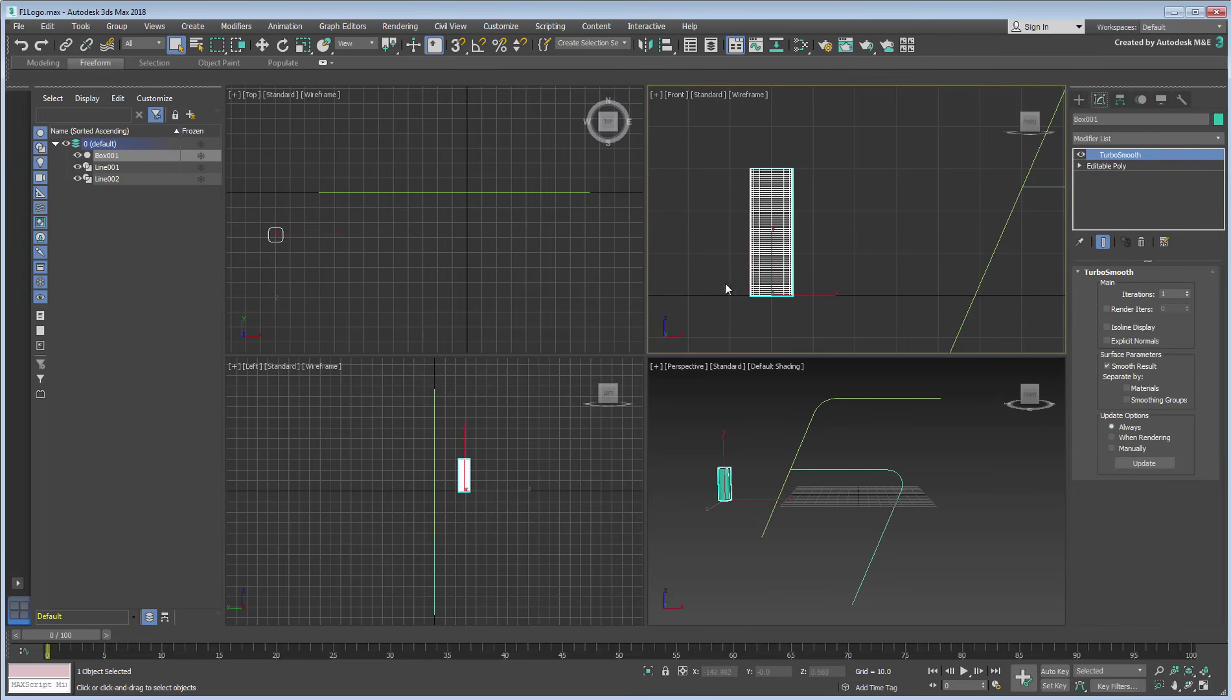
pyautogui.scroll(5, 275, 234)
pyautogui.moveTo(279, 236); pyautogui.dragTo(415, 255, button='middle')
pyautogui.scroll(-3, 393, 252)
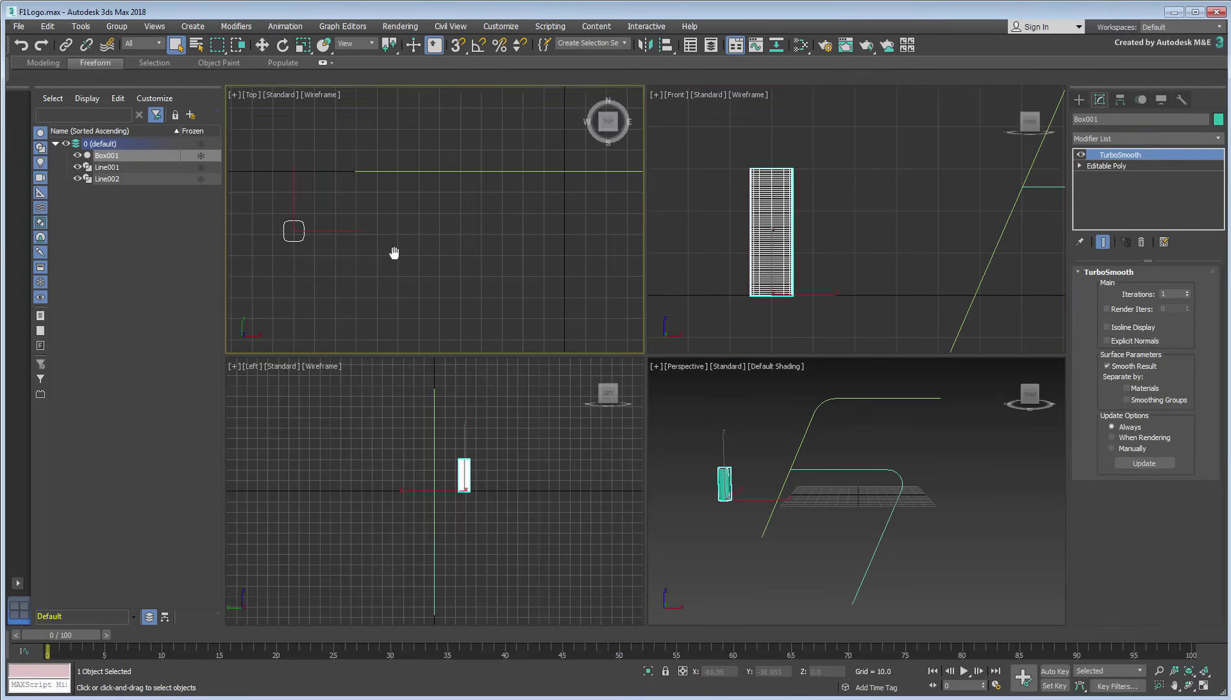
pyautogui.scroll(-3, 888, 237)
pyautogui.scroll(-2, 924, 283)
pyautogui.scroll(-1, 946, 322)
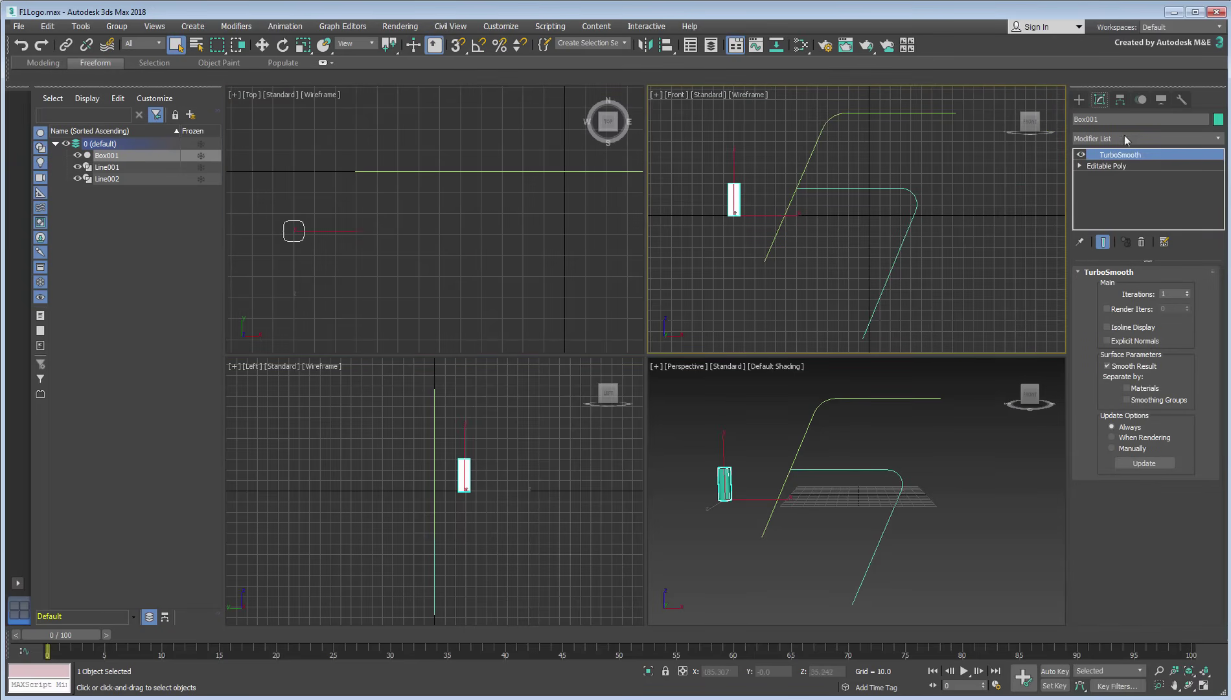
# Add a Path Deform modifier using Line001 as the path, with Stretch reset to zero
pyautogui.click(1217, 138)
pyautogui.moveTo(1218, 178); pyautogui.dragTo(1218, 430)
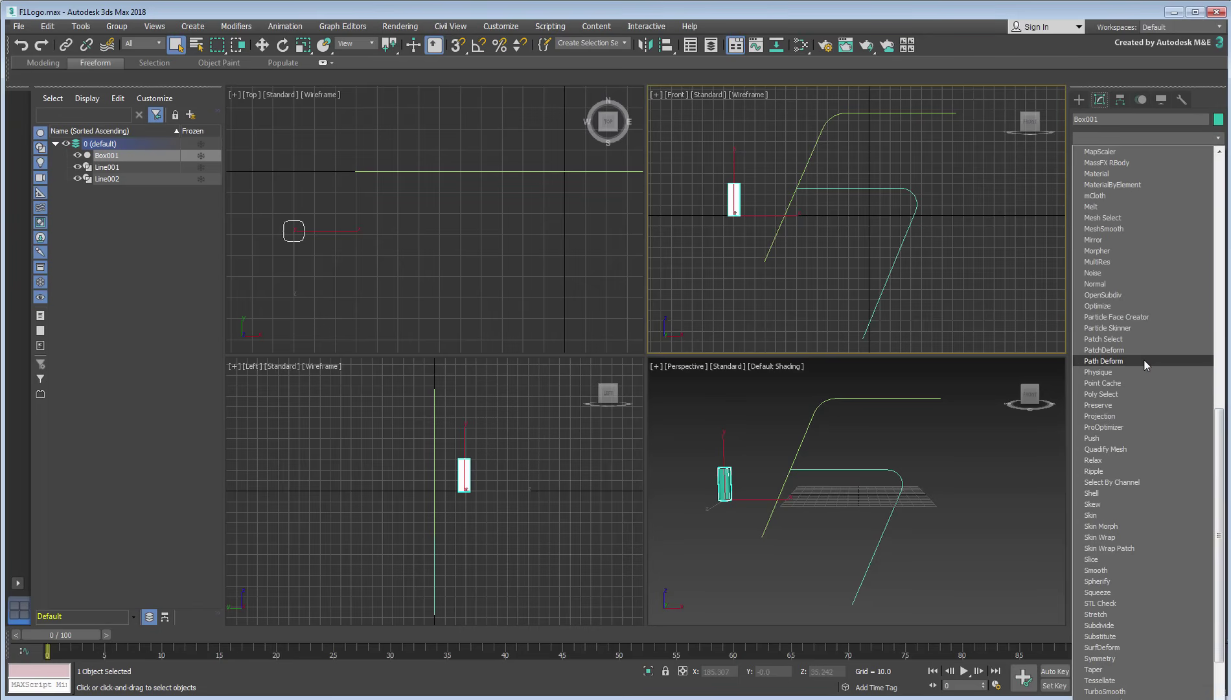
pyautogui.click(1144, 362)
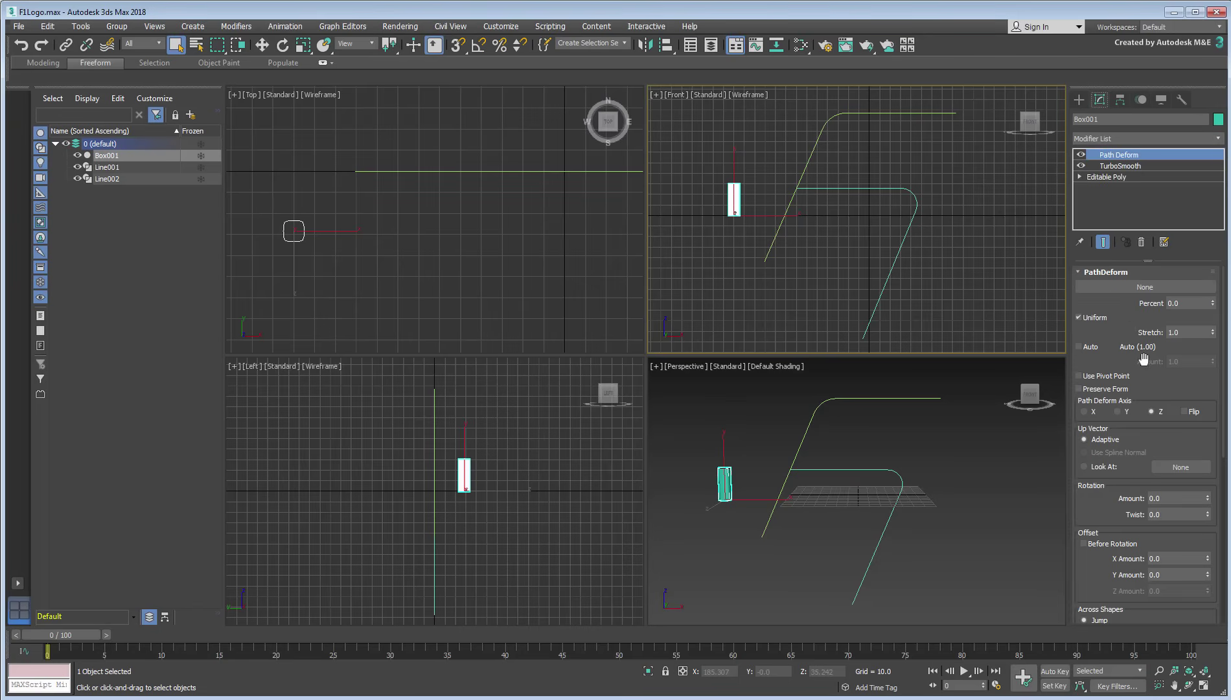
pyautogui.click(1127, 288)
pyautogui.click(814, 158)
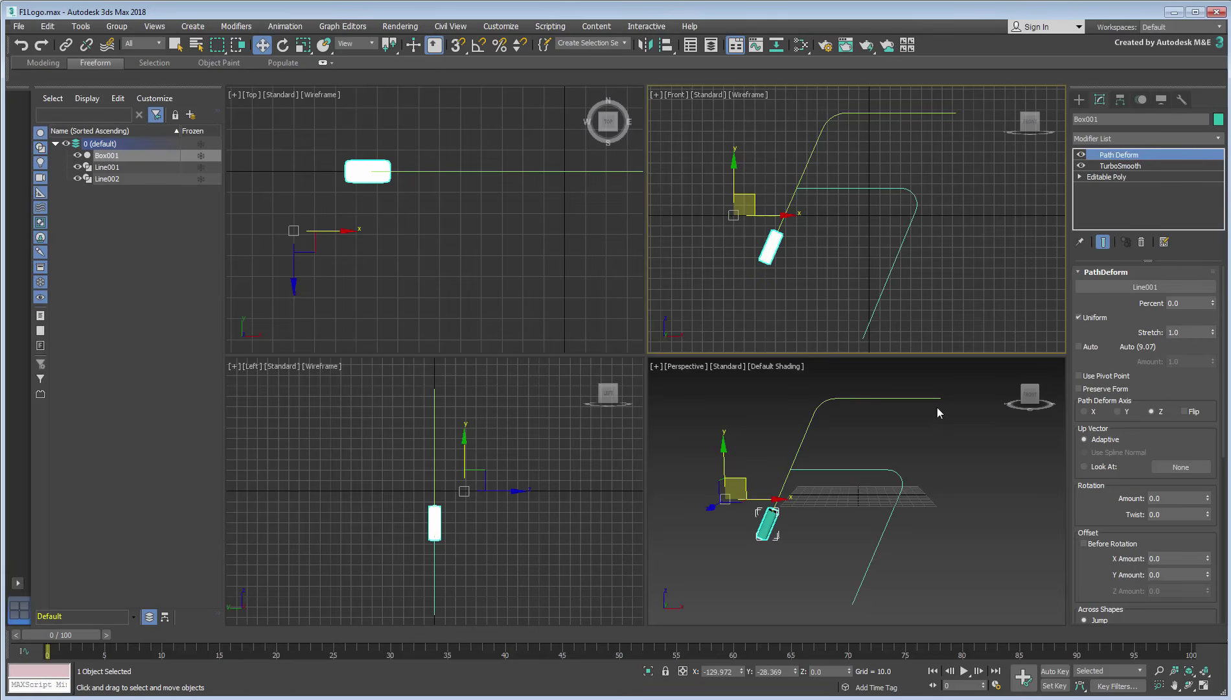
pyautogui.rightClick(1213, 335)
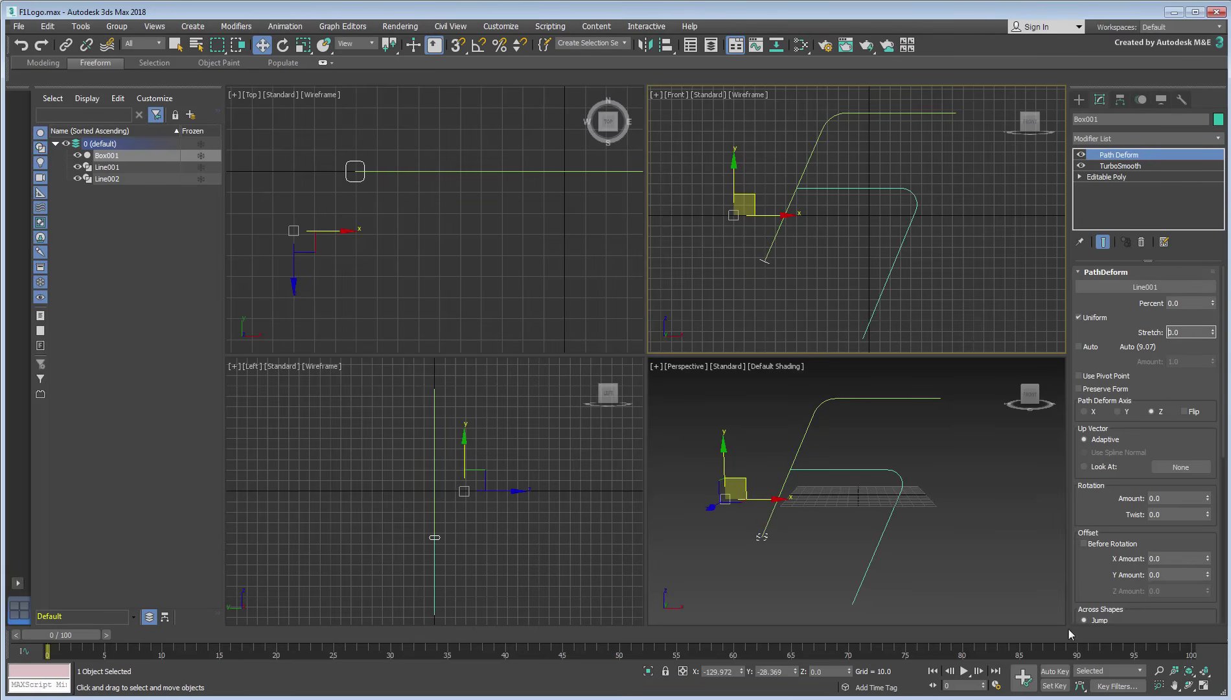
# With Auto Key on at frame 80, animate Path Deform Stretch to 9.05
pyautogui.click(1045, 672)
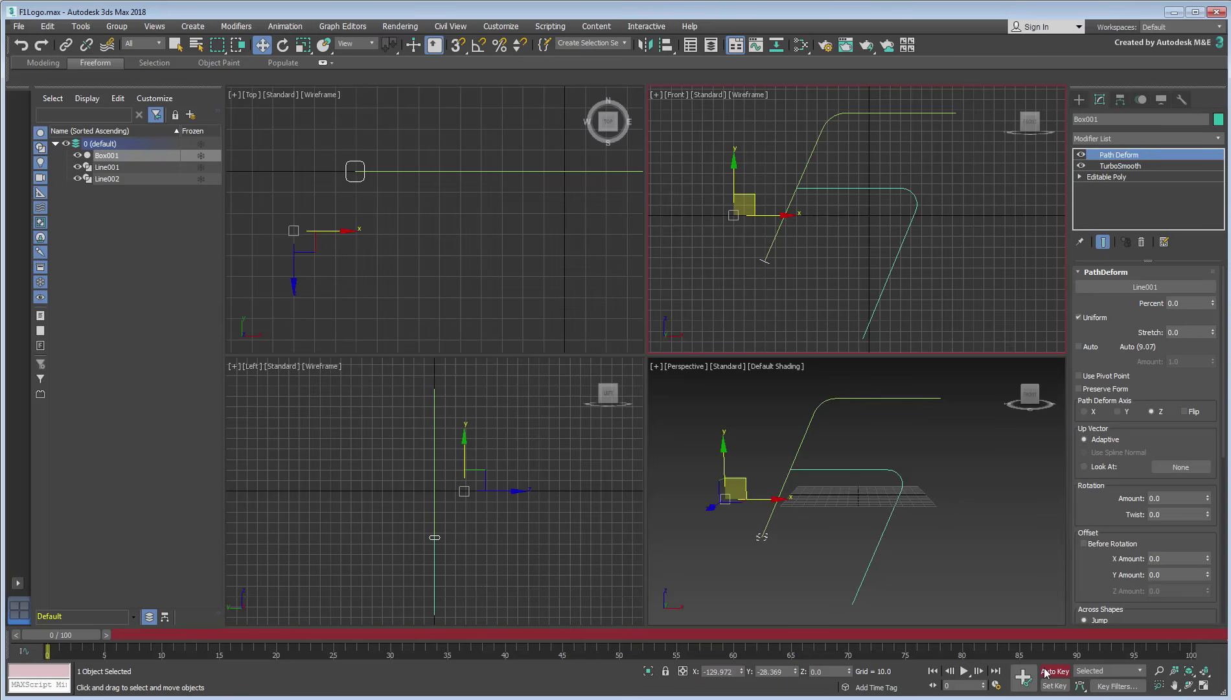
pyautogui.moveTo(966, 638); pyautogui.dragTo(961, 638)
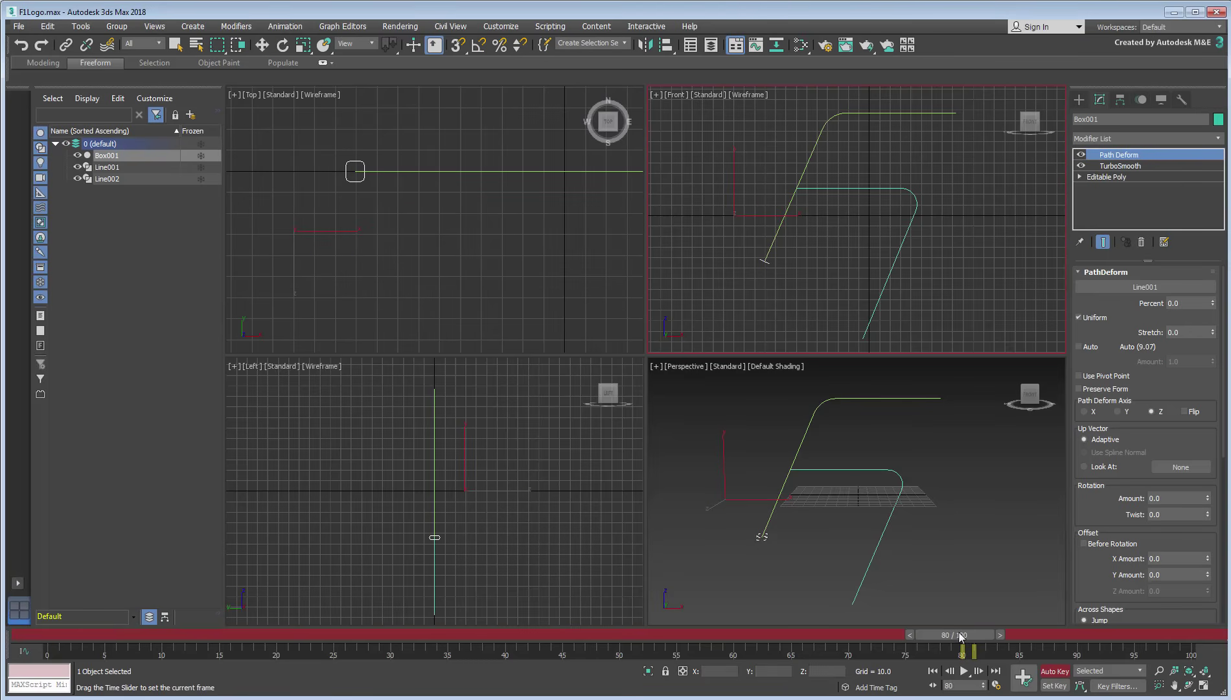
pyautogui.moveTo(1212, 332); pyautogui.dragTo(1228, 149)
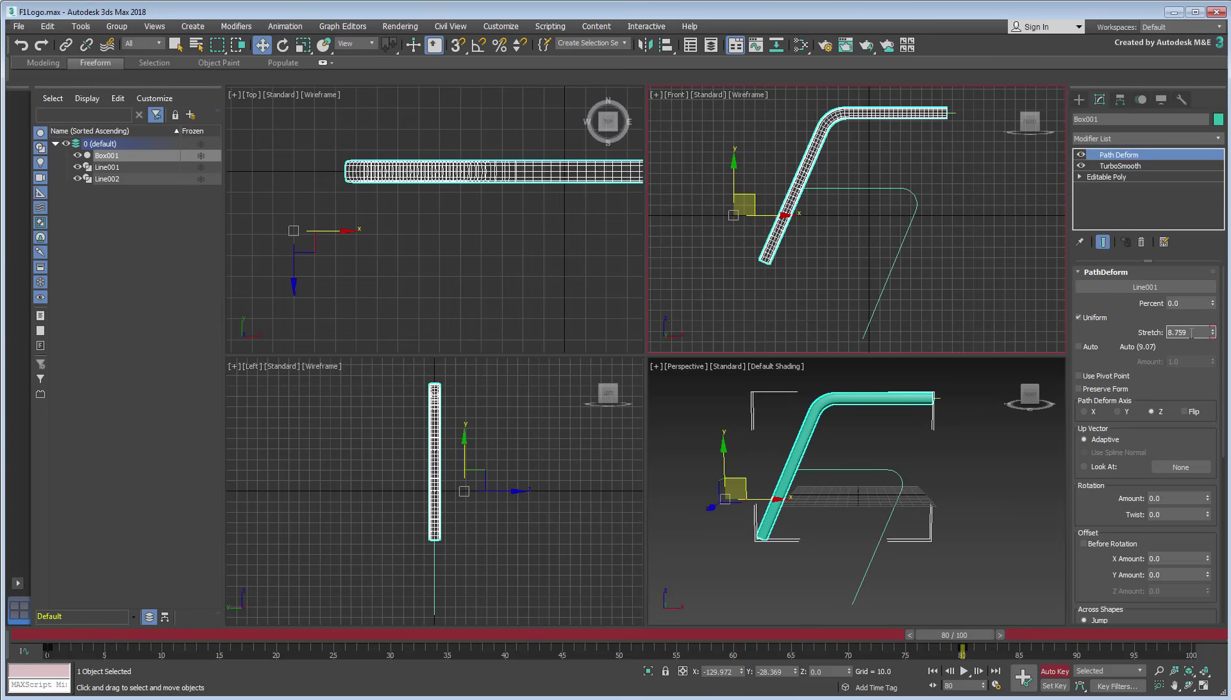
pyautogui.write('9.05')
pyautogui.press('Return')
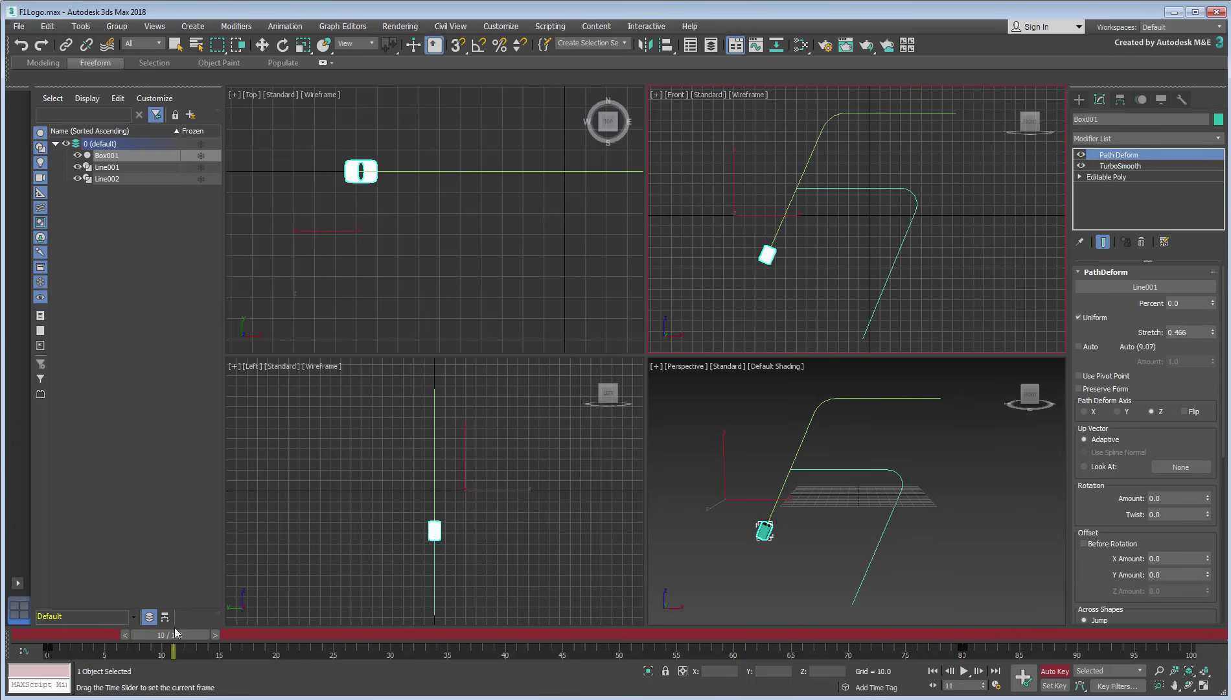
pyautogui.moveTo(954, 635)
pyautogui.mouseDown()
pyautogui.moveTo(345, 635)
pyautogui.moveTo(954, 636)
pyautogui.mouseUp()
pyautogui.press('w')
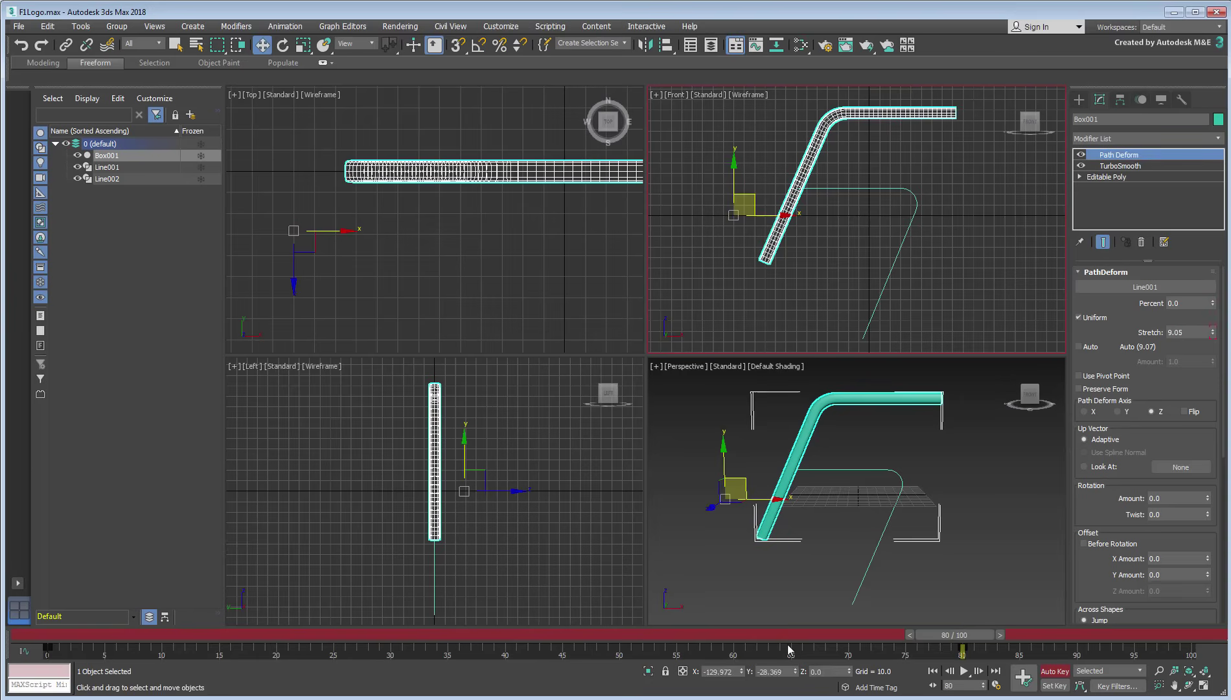
# Paste Box001 as an independent copy, Box002, deformed along Line002
pyautogui.hotkey('ctrl', 'v')
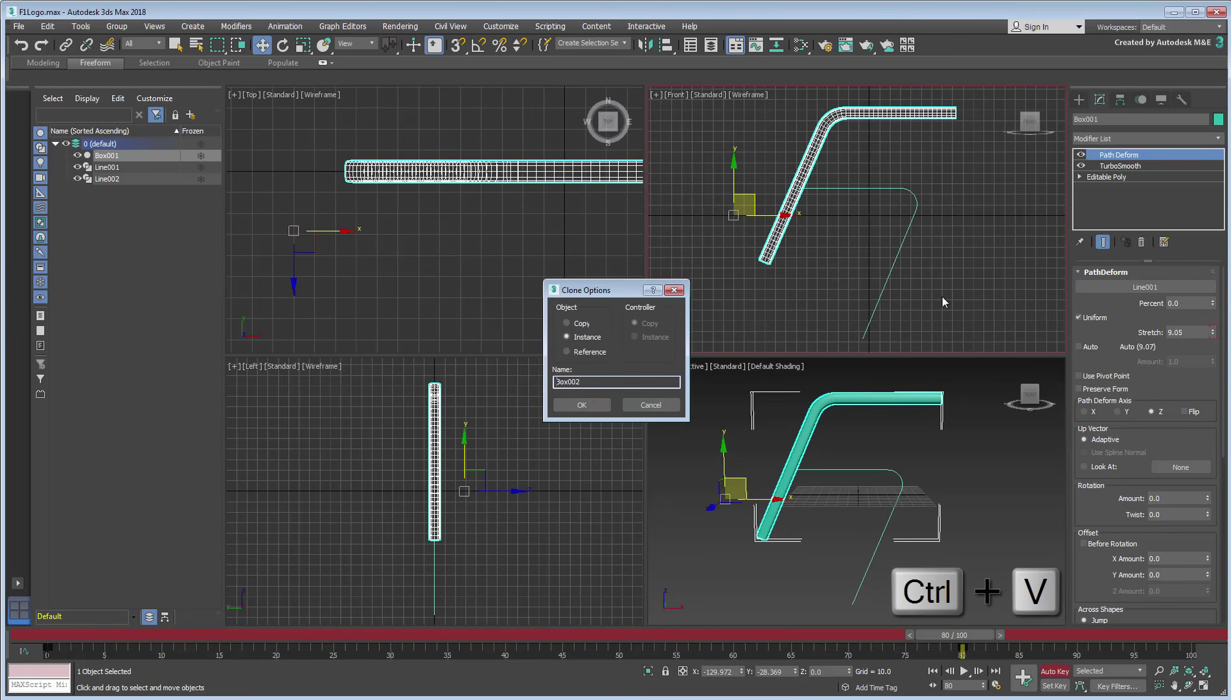
pyautogui.click(580, 324)
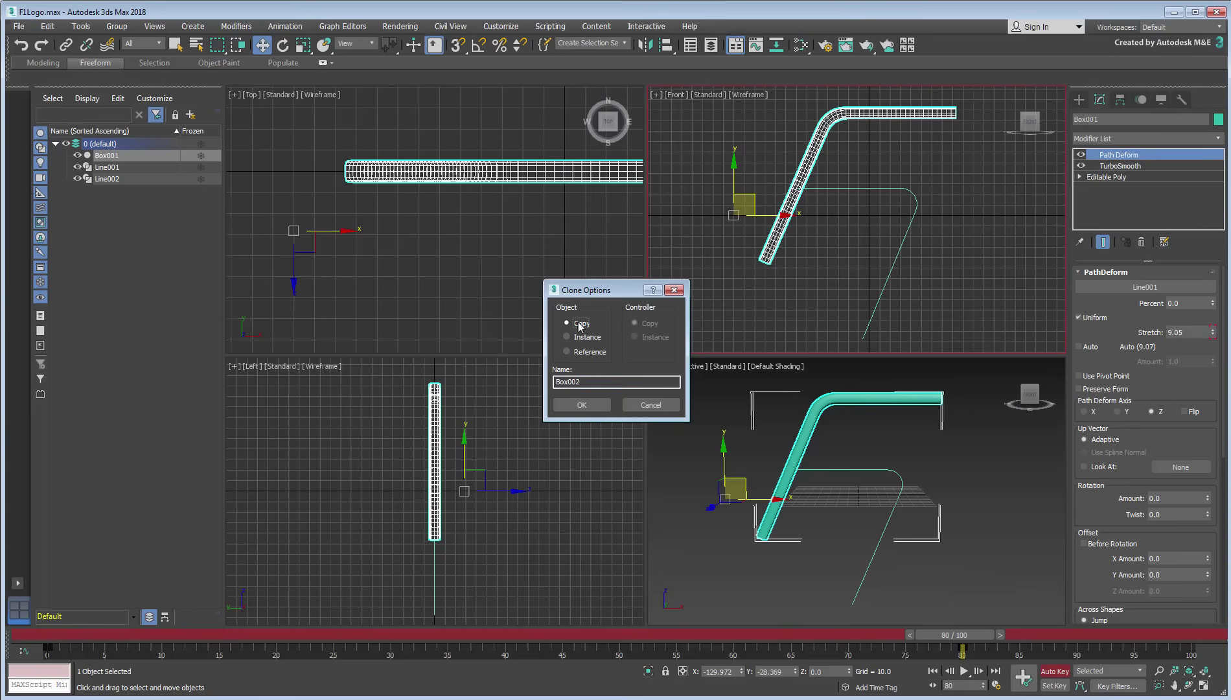
pyautogui.click(588, 406)
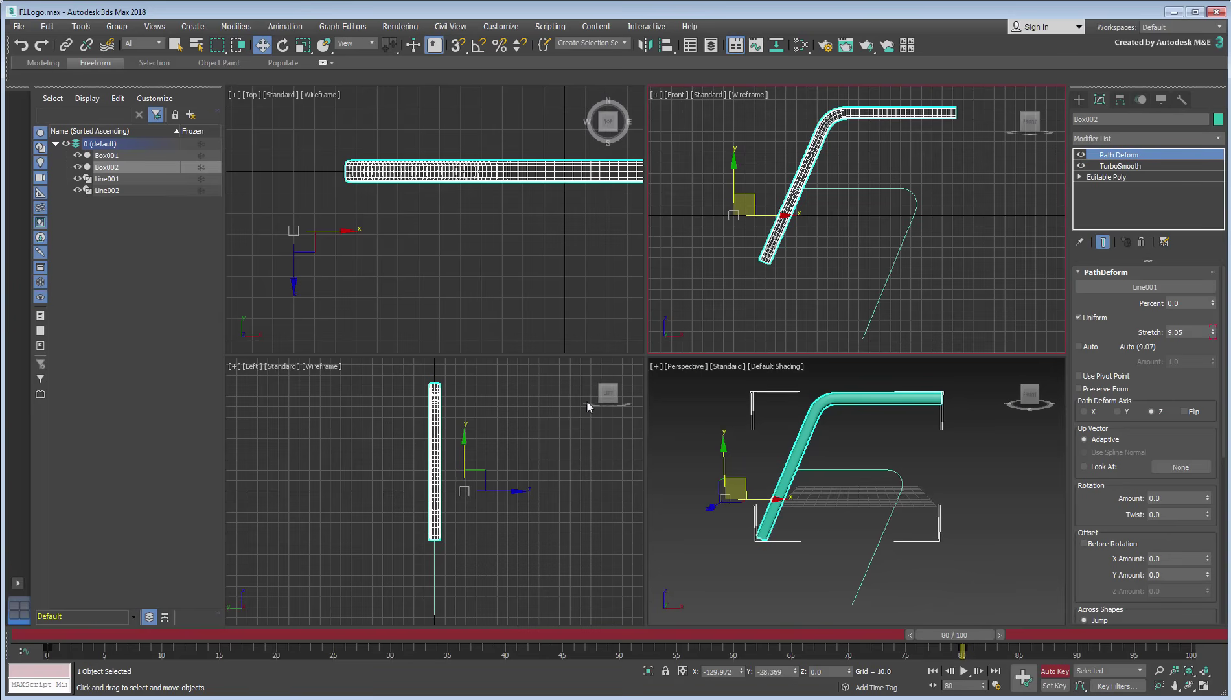
pyautogui.click(1142, 286)
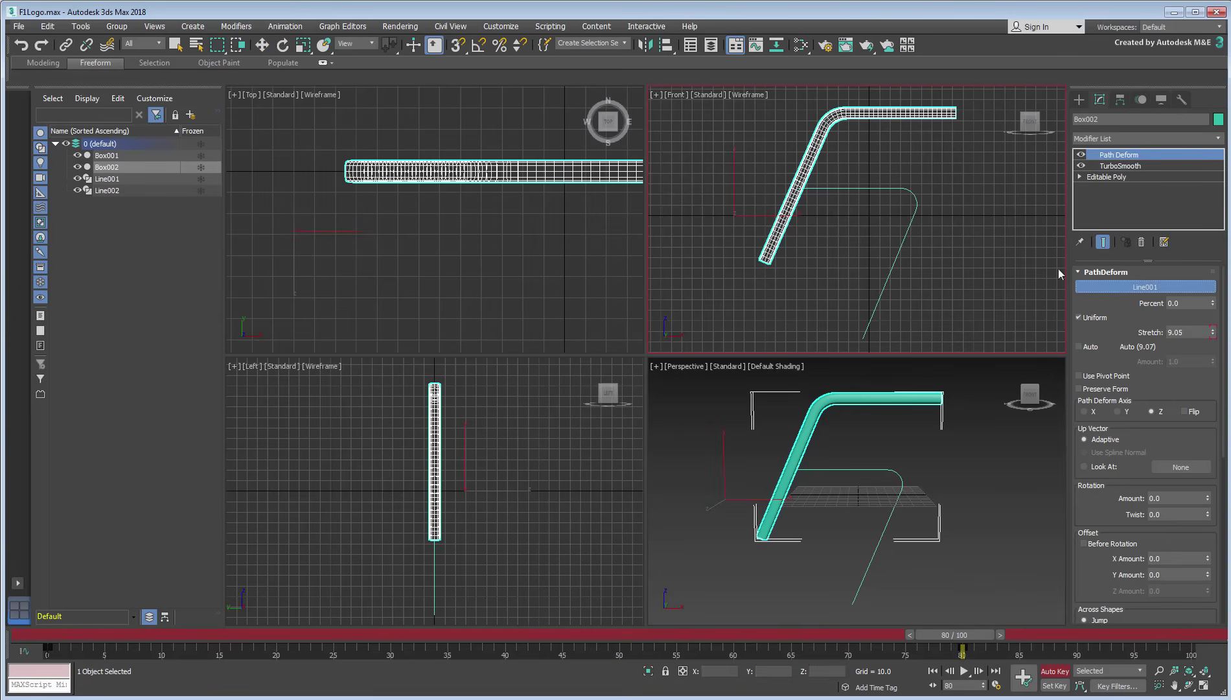
pyautogui.click(902, 245)
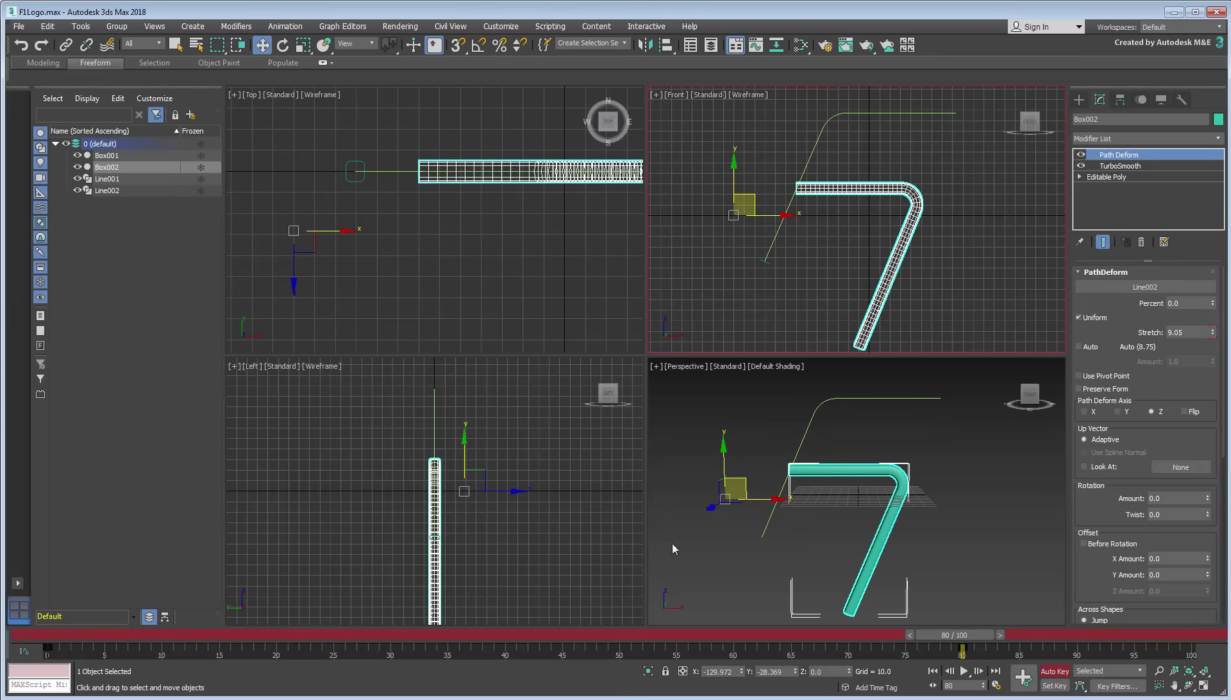
pyautogui.moveTo(623, 613)
pyautogui.mouseDown()
pyautogui.moveTo(157, 585)
pyautogui.moveTo(758, 613)
pyautogui.moveTo(233, 607)
pyautogui.moveTo(245, 604)
pyautogui.moveTo(465, 659)
pyautogui.moveTo(242, 655)
pyautogui.mouseUp()
pyautogui.press('w')
# Delay Box002's growth to start at frame 25
pyautogui.press('w')
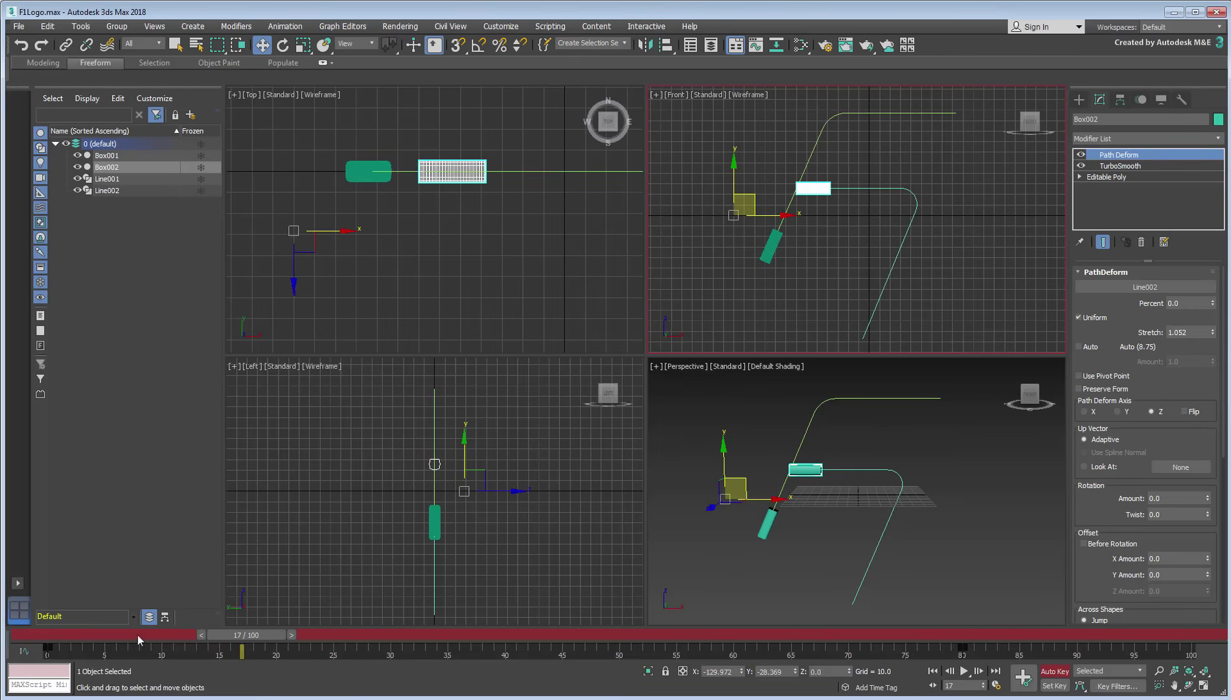
pyautogui.moveTo(45, 646); pyautogui.dragTo(334, 646)
pyautogui.moveTo(260, 637)
pyautogui.mouseDown()
pyautogui.moveTo(812, 697)
pyautogui.moveTo(998, 698)
pyautogui.moveTo(356, 697)
pyautogui.moveTo(933, 697)
pyautogui.mouseUp()
pyautogui.press('w')
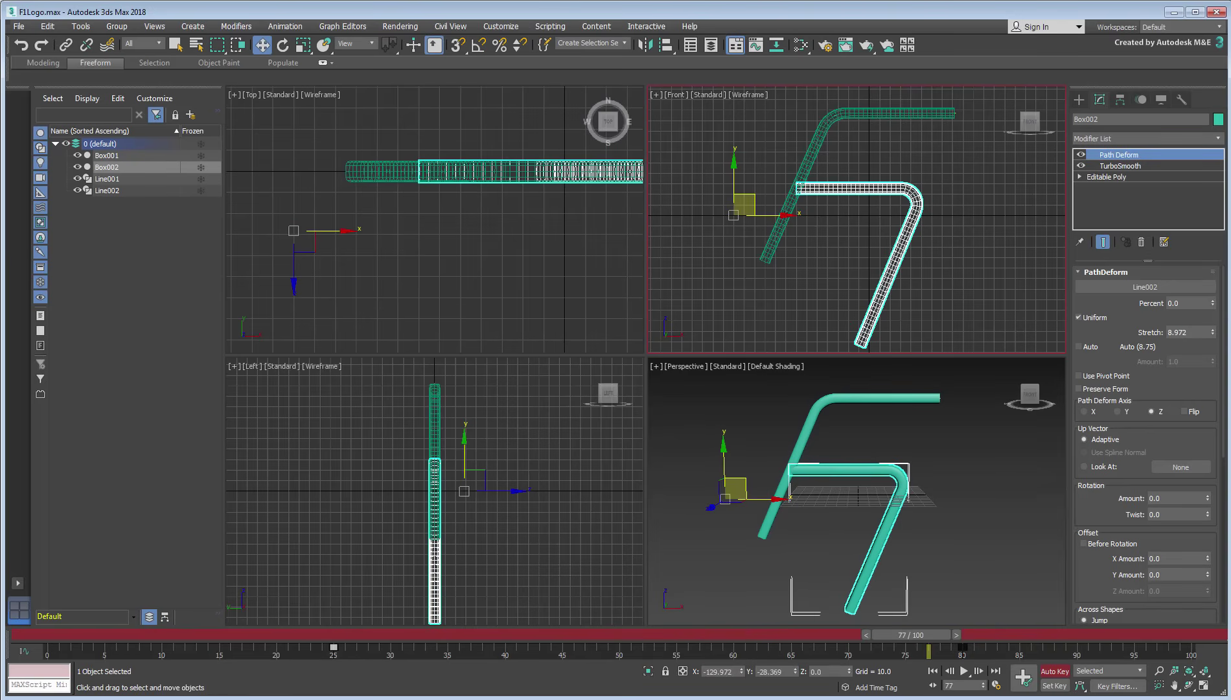
pyautogui.moveTo(924, 637); pyautogui.dragTo(962, 648)
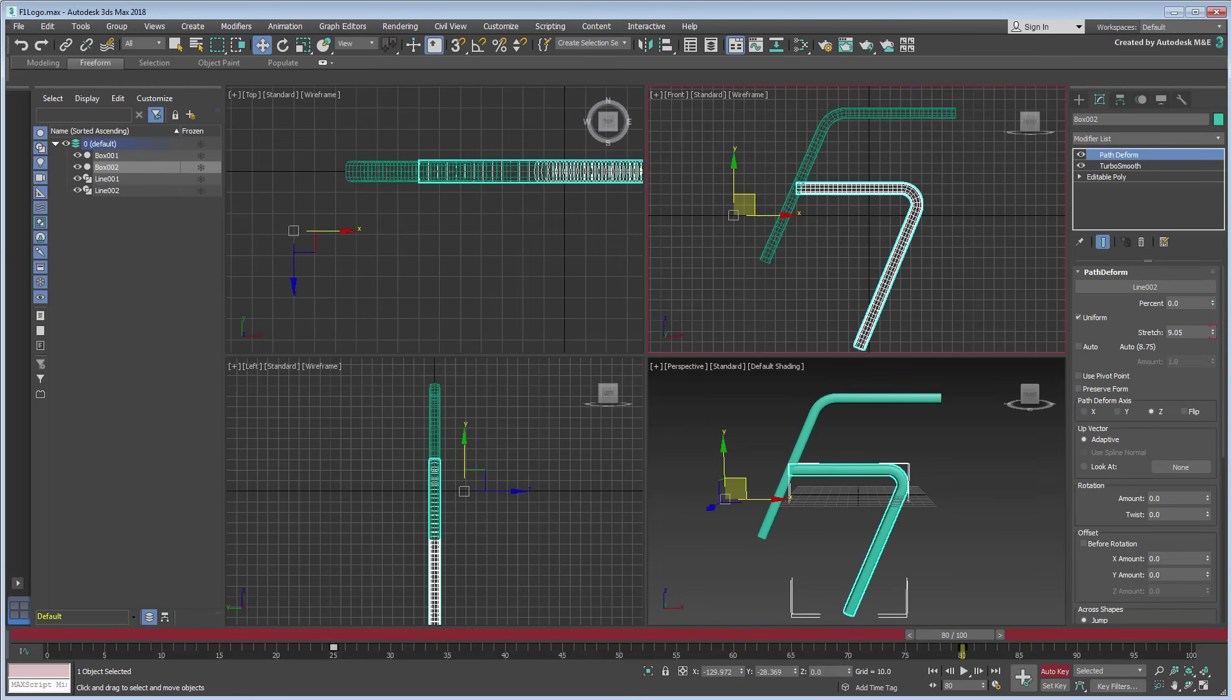
# Set Box002's Stretch to 8.73 at frame 80 and turn off Auto Key
pyautogui.doubleClick(1202, 330)
pyautogui.write('8.73')
pyautogui.press('Return')
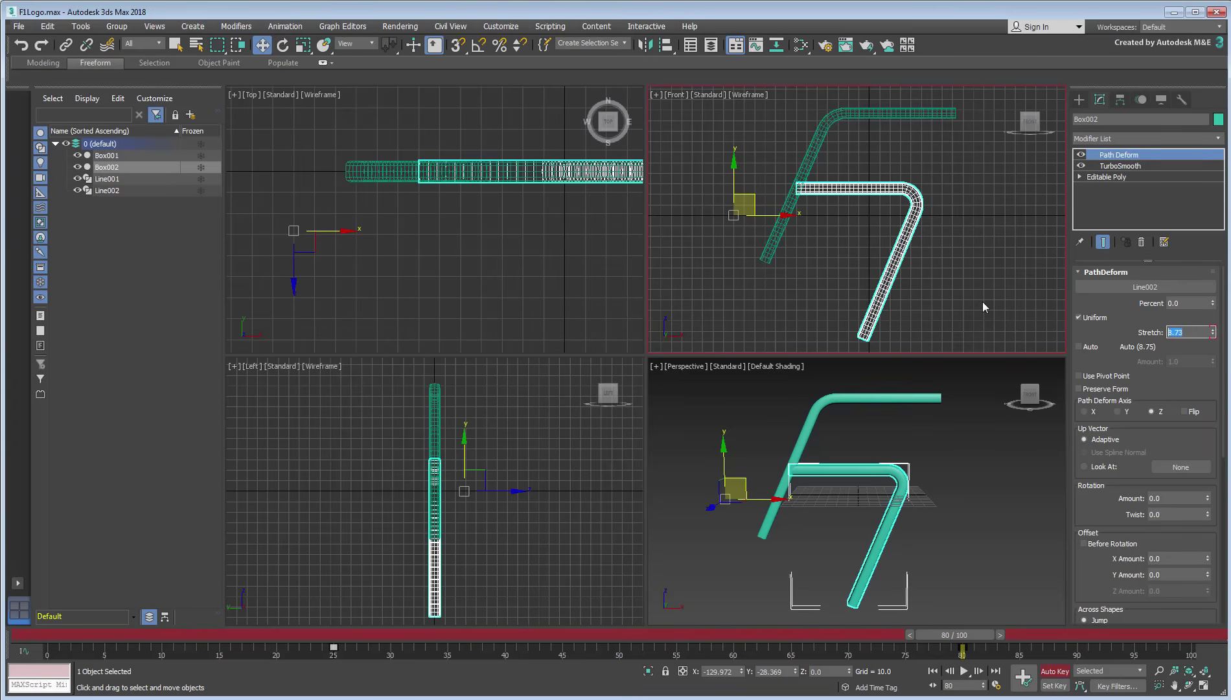
pyautogui.moveTo(977, 625)
pyautogui.mouseDown()
pyautogui.moveTo(719, 555)
pyautogui.moveTo(984, 581)
pyautogui.mouseUp()
pyautogui.press('w')
pyautogui.click(1054, 671)
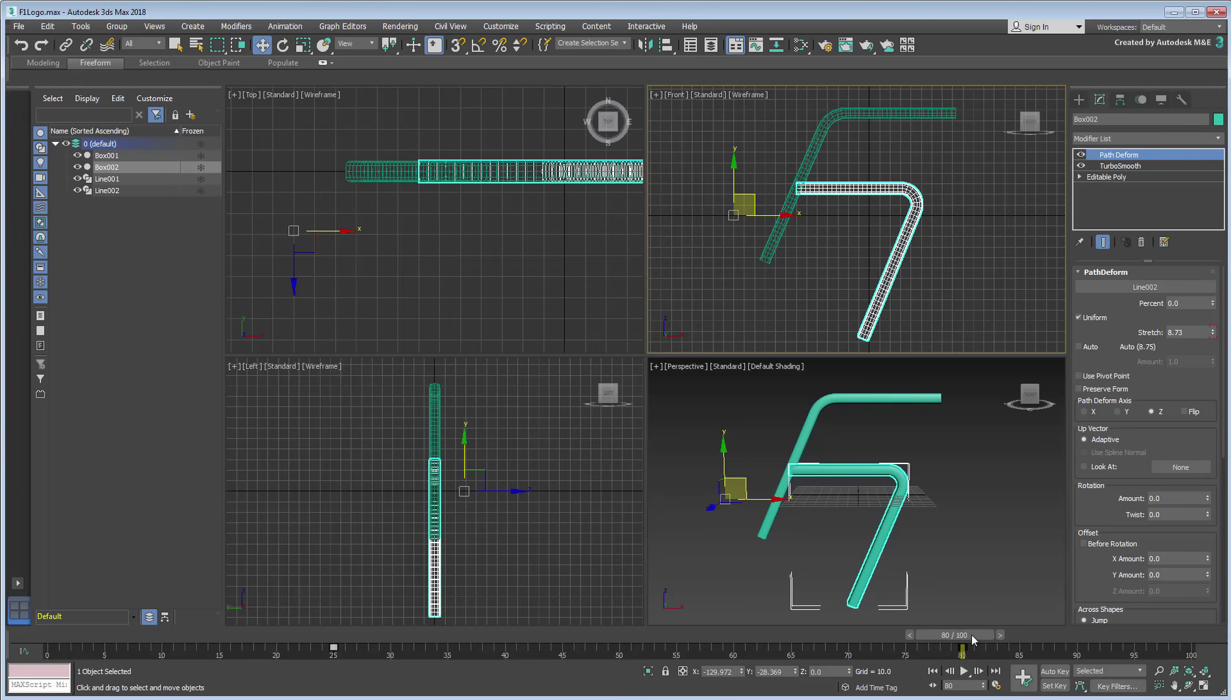
# At frame 0, select Line002 and edit its segments in a maximized Front view
pyautogui.moveTo(976, 634); pyautogui.dragTo(59, 634)
pyautogui.press('w')
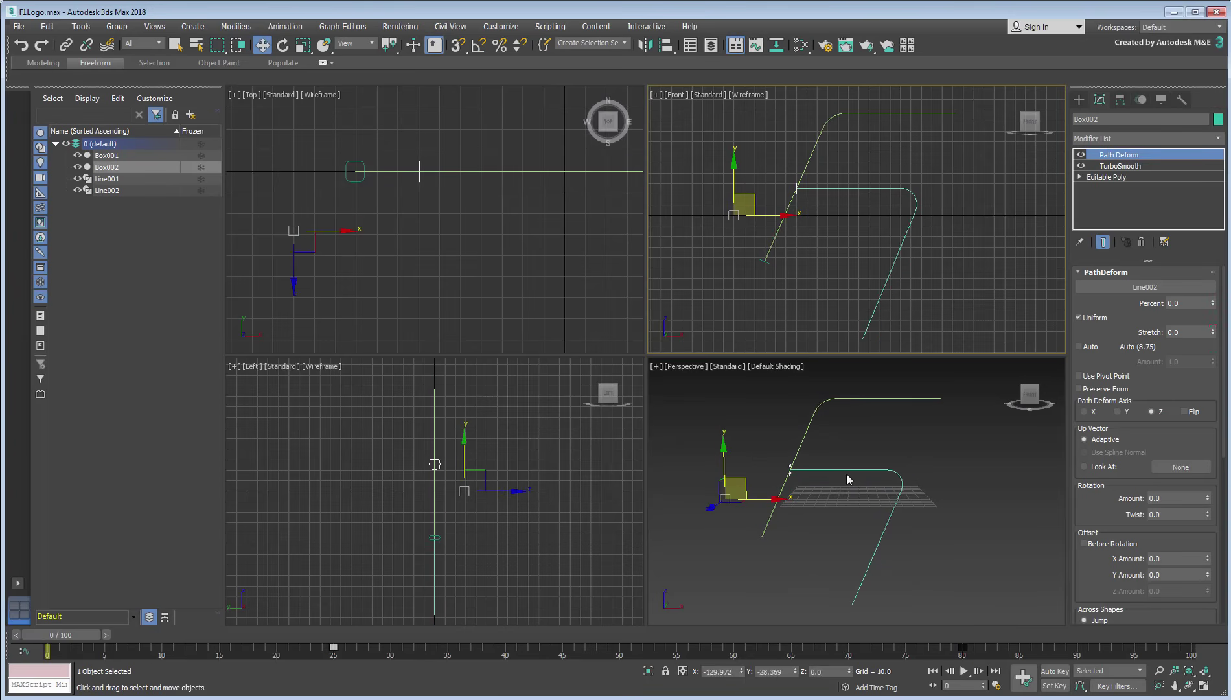
pyautogui.click(847, 470)
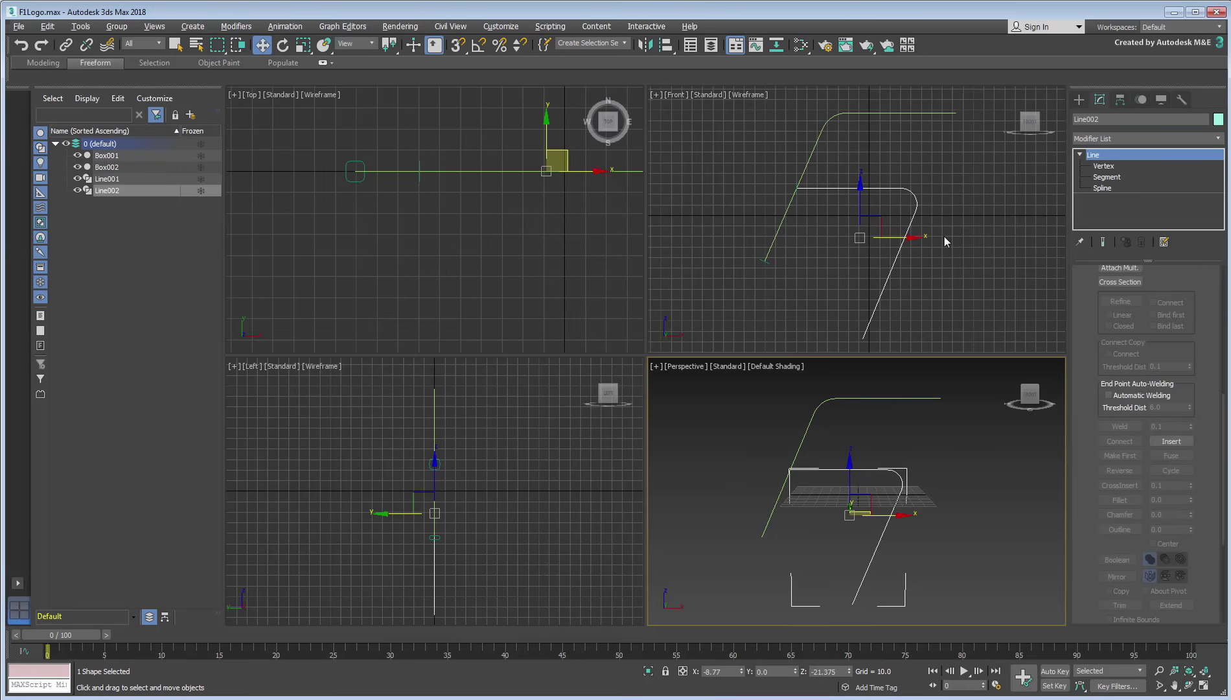
pyautogui.hotkey('alt', 'w')
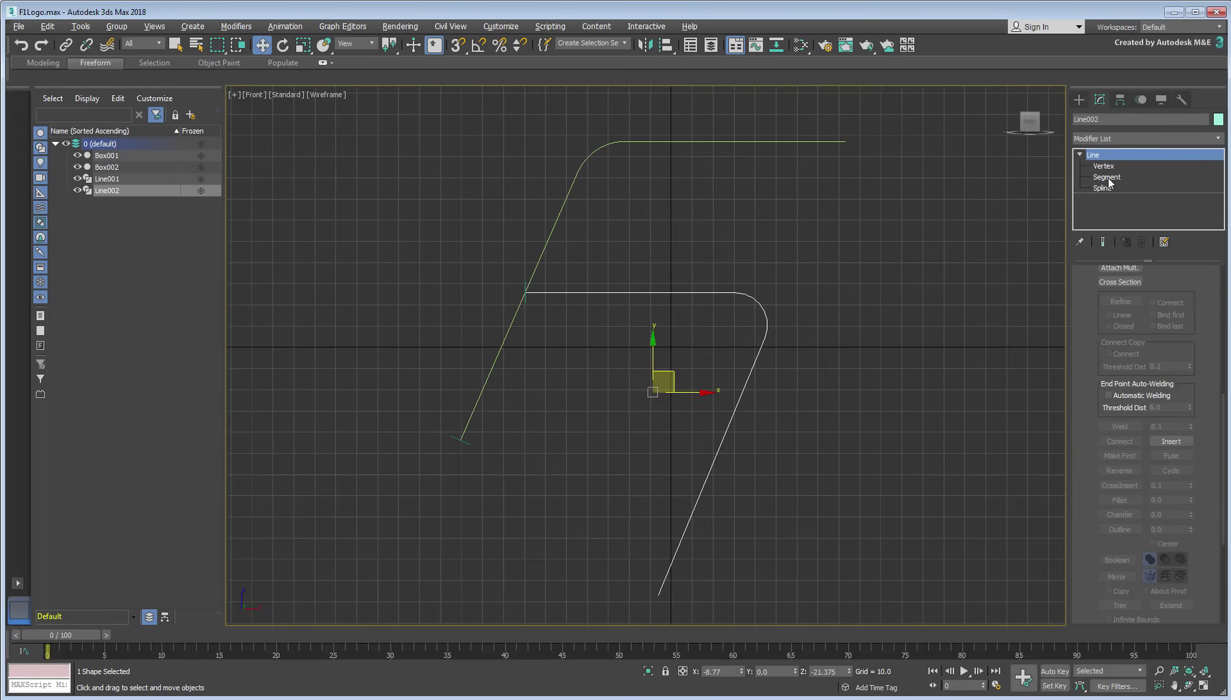
pyautogui.click(1107, 177)
pyautogui.moveTo(1192, 272); pyautogui.dragTo(1210, 601)
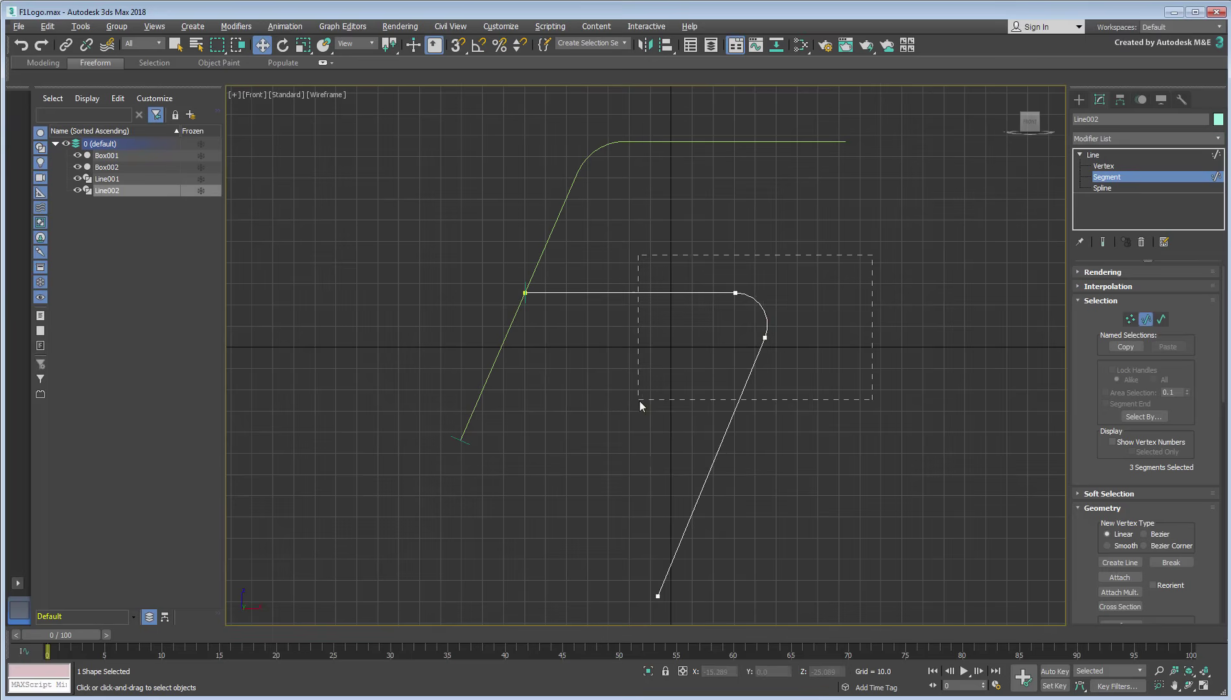
pyautogui.moveTo(640, 401); pyautogui.dragTo(640, 402)
pyautogui.scroll(-5, 1146, 453)
pyautogui.scroll(-5, 1146, 454)
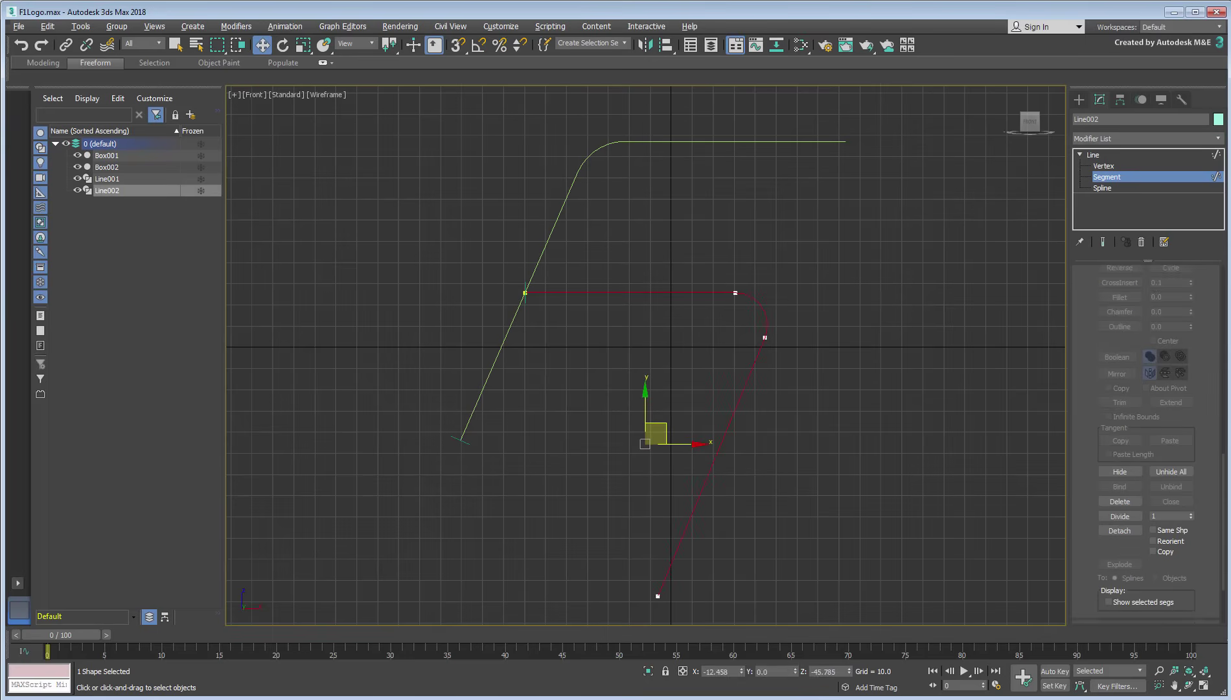
pyautogui.scroll(-3, 1147, 454)
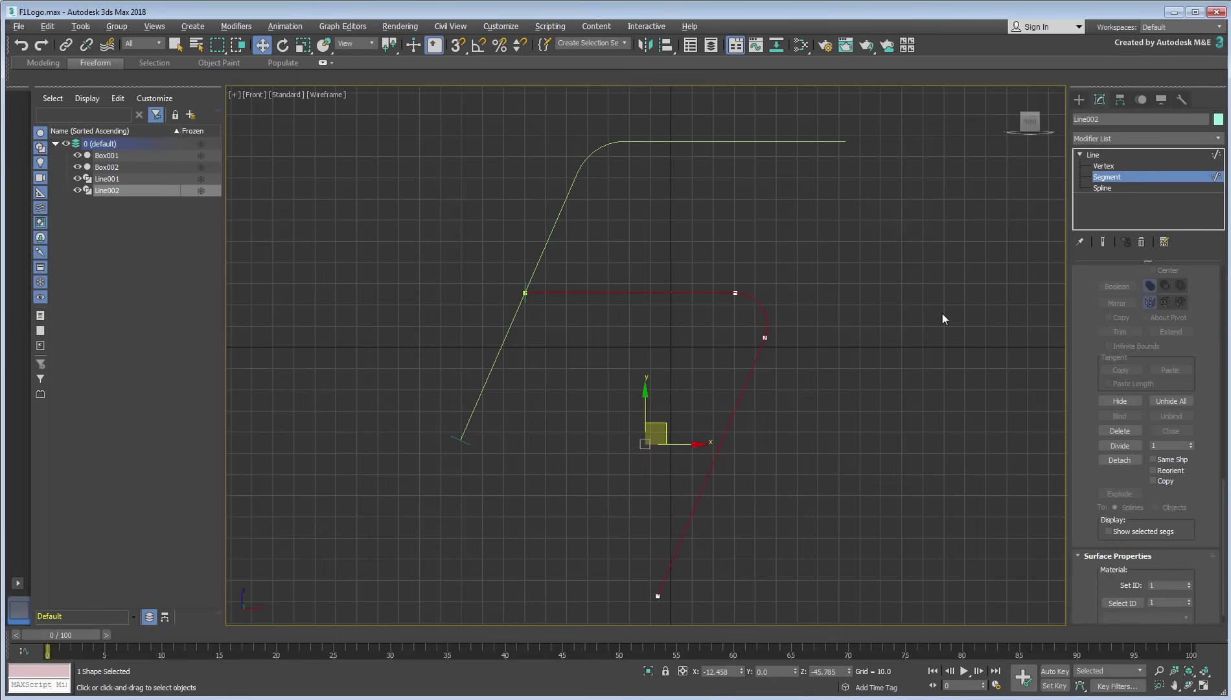
pyautogui.scroll(5, 1201, 309)
pyautogui.scroll(5, 1201, 310)
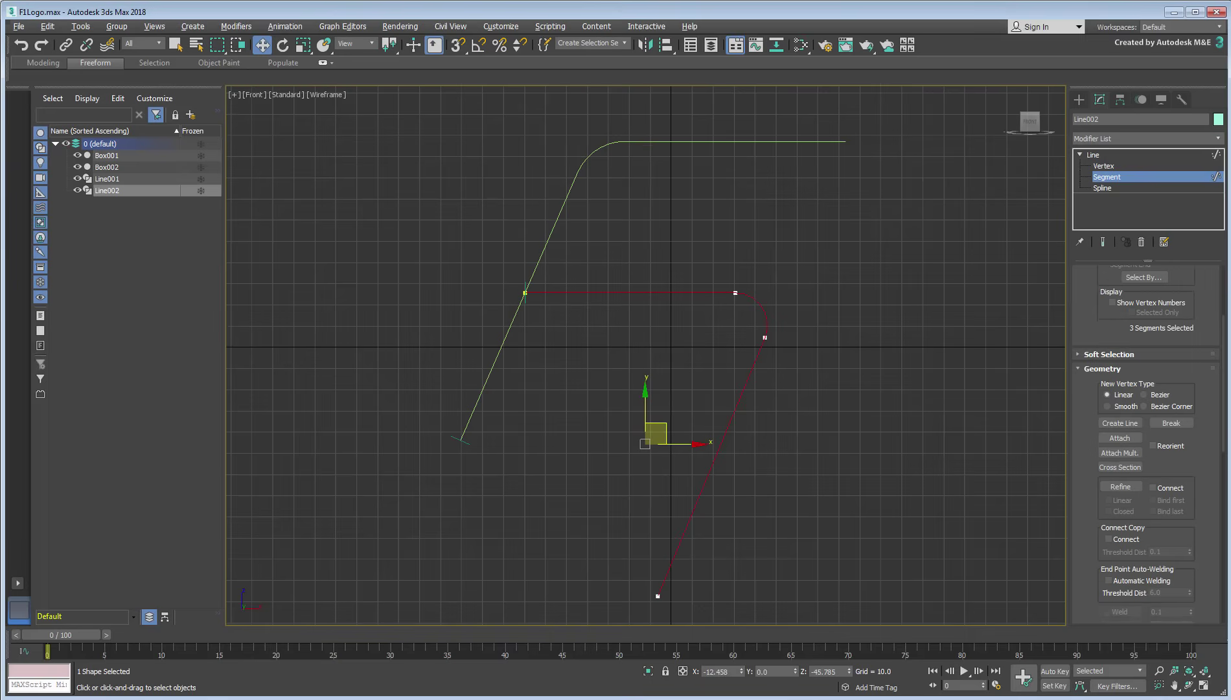
pyautogui.scroll(3, 1201, 310)
# Refine Line002 to add a vertex partway along its top segment
pyautogui.click(1121, 508)
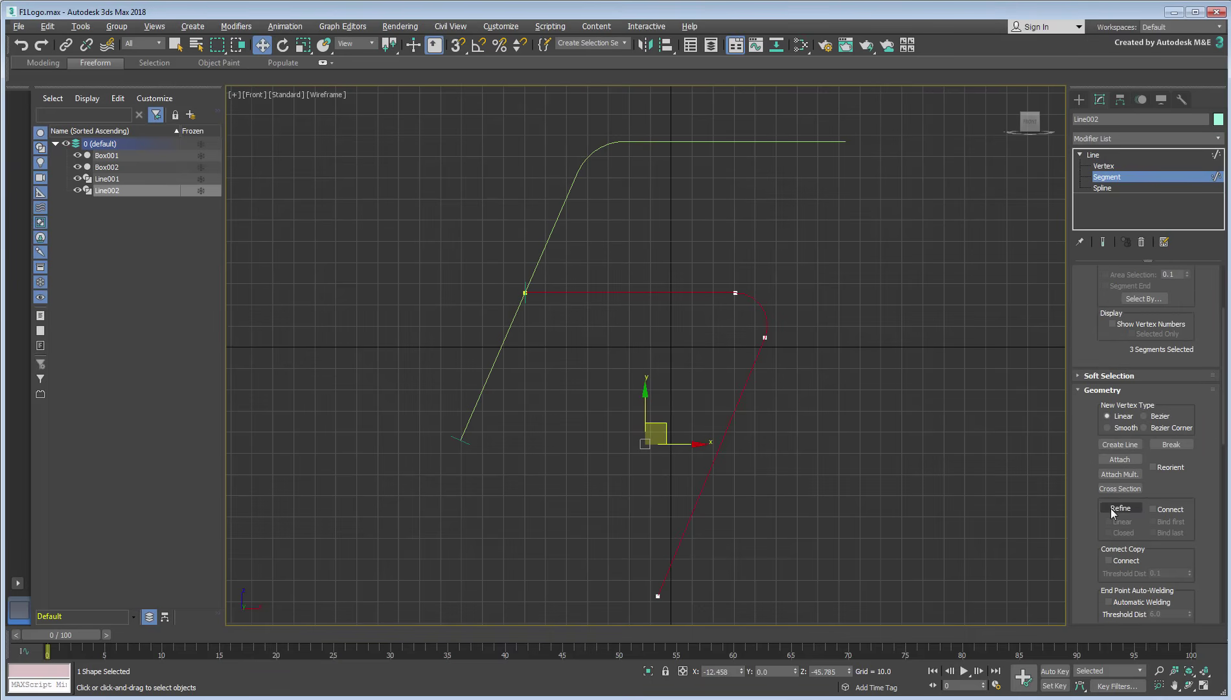
pyautogui.click(700, 293)
pyautogui.press('w')
pyautogui.moveTo(899, 445); pyautogui.dragTo(899, 366, button='middle')
pyautogui.moveTo(739, 375); pyautogui.dragTo(740, 374)
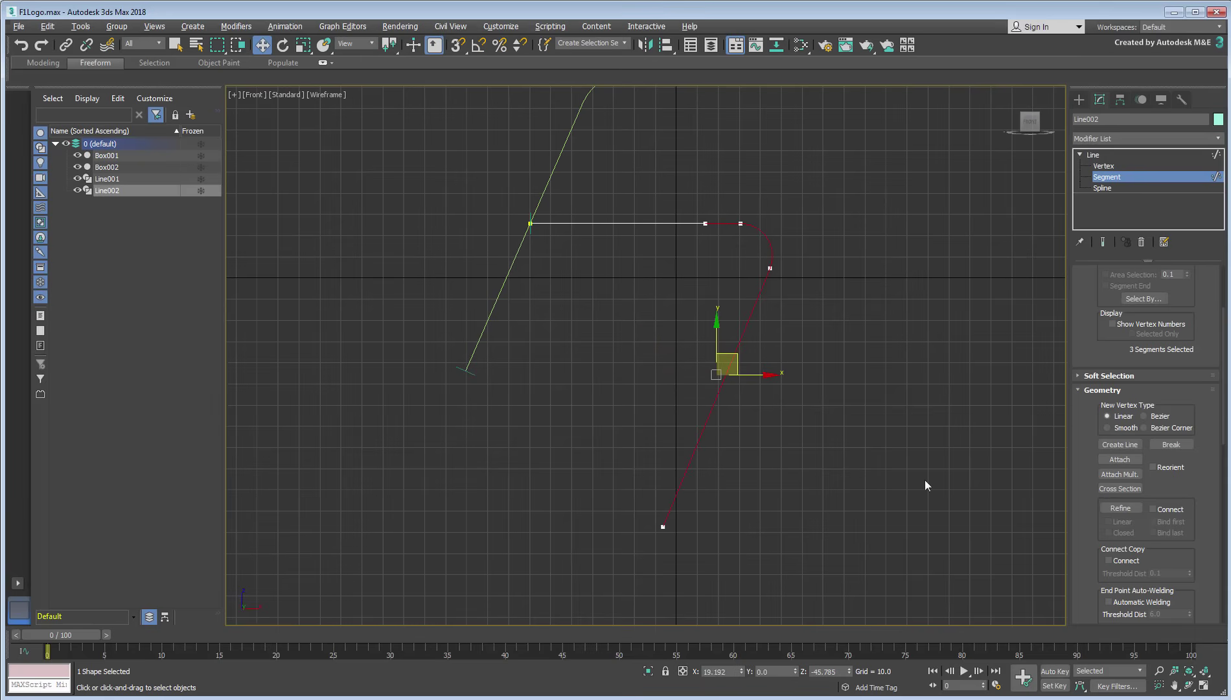
# Give the right-hand top, curved and slanted segments material ID 2, keeping the rest ID 1
pyautogui.moveTo(1211, 616); pyautogui.dragTo(1212, 214)
pyautogui.scroll(-3, 1209, 401)
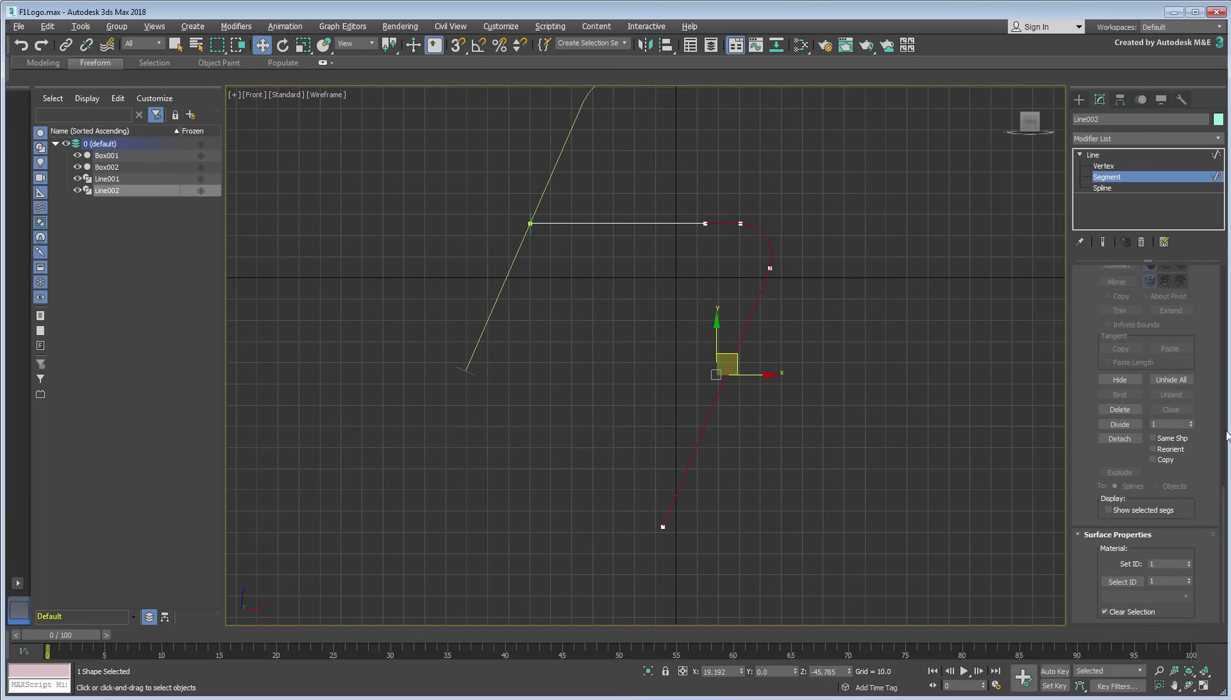
pyautogui.click(1189, 561)
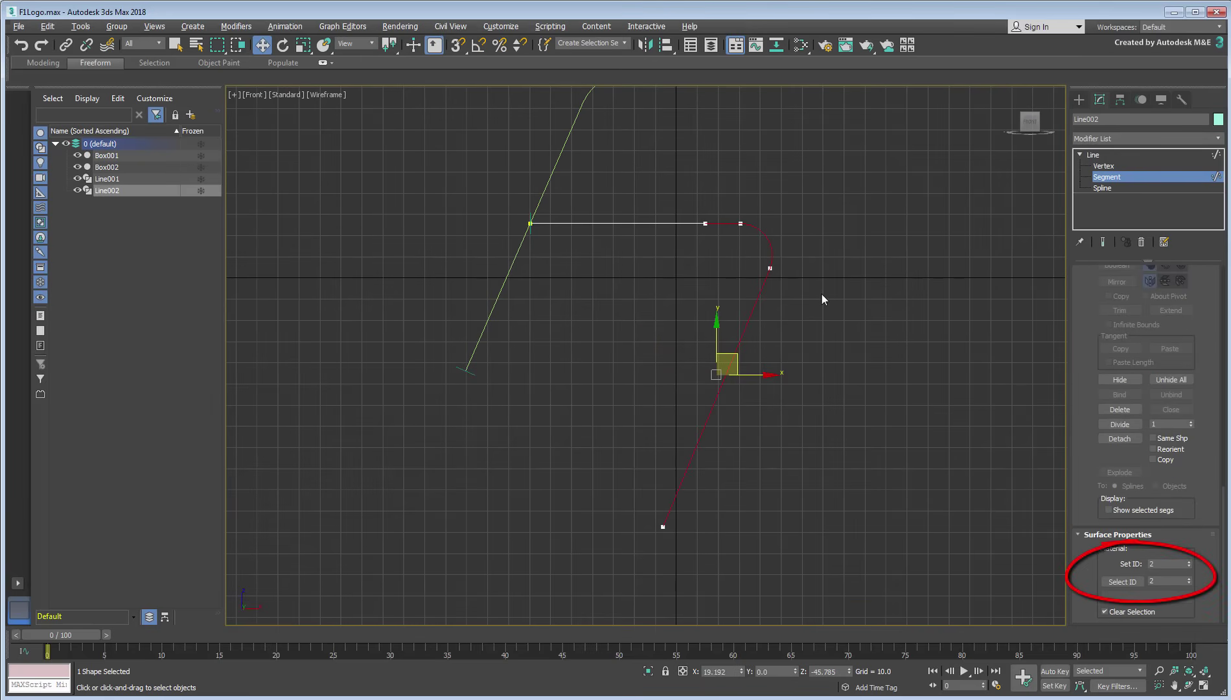
pyautogui.click(635, 224)
pyautogui.moveTo(826, 262); pyautogui.dragTo(730, 363)
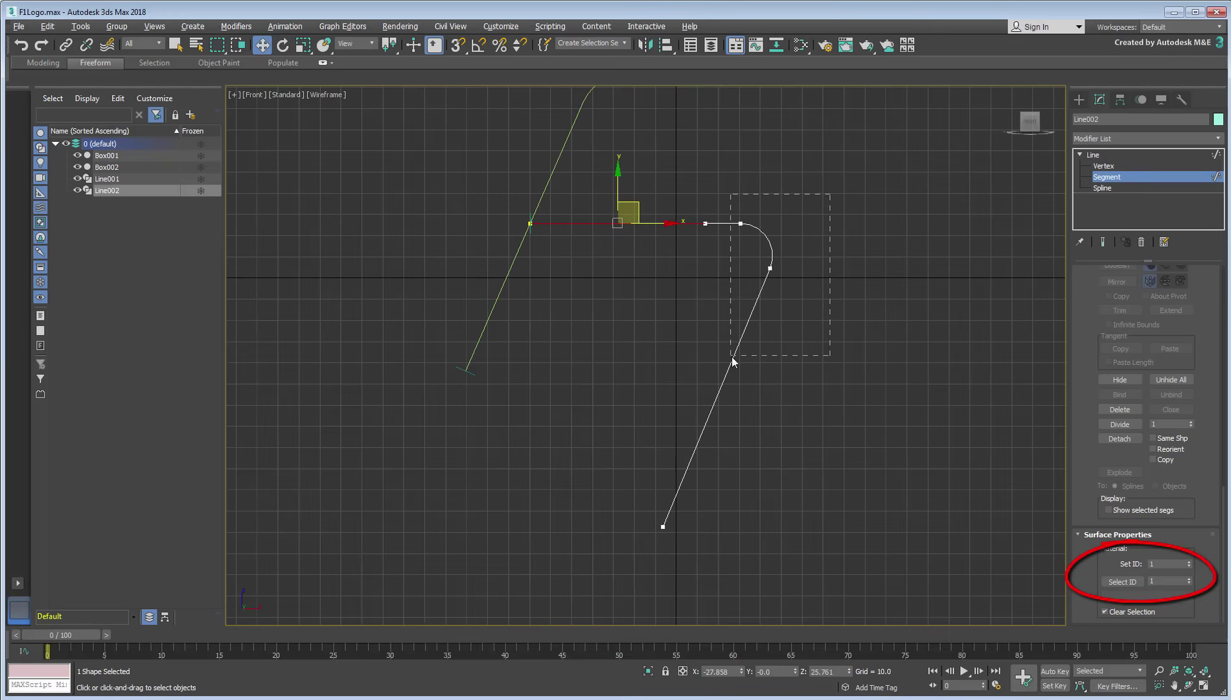
pyautogui.click(891, 394)
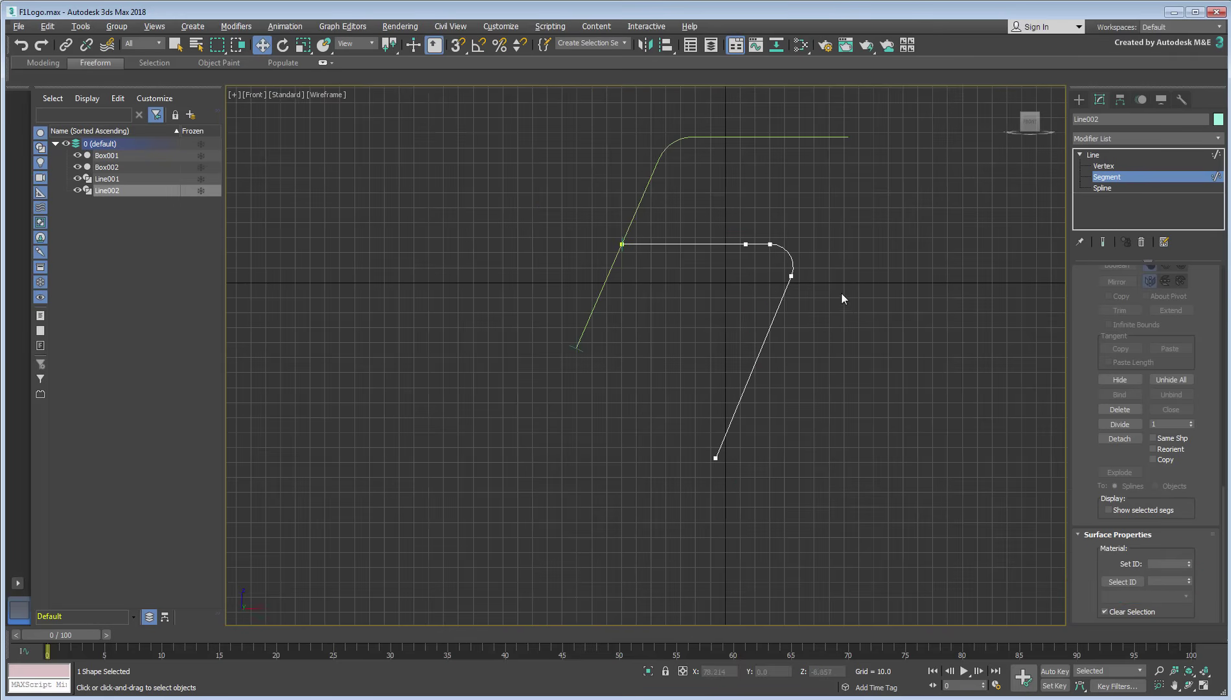
pyautogui.moveTo(888, 392); pyautogui.dragTo(833, 328, button='middle')
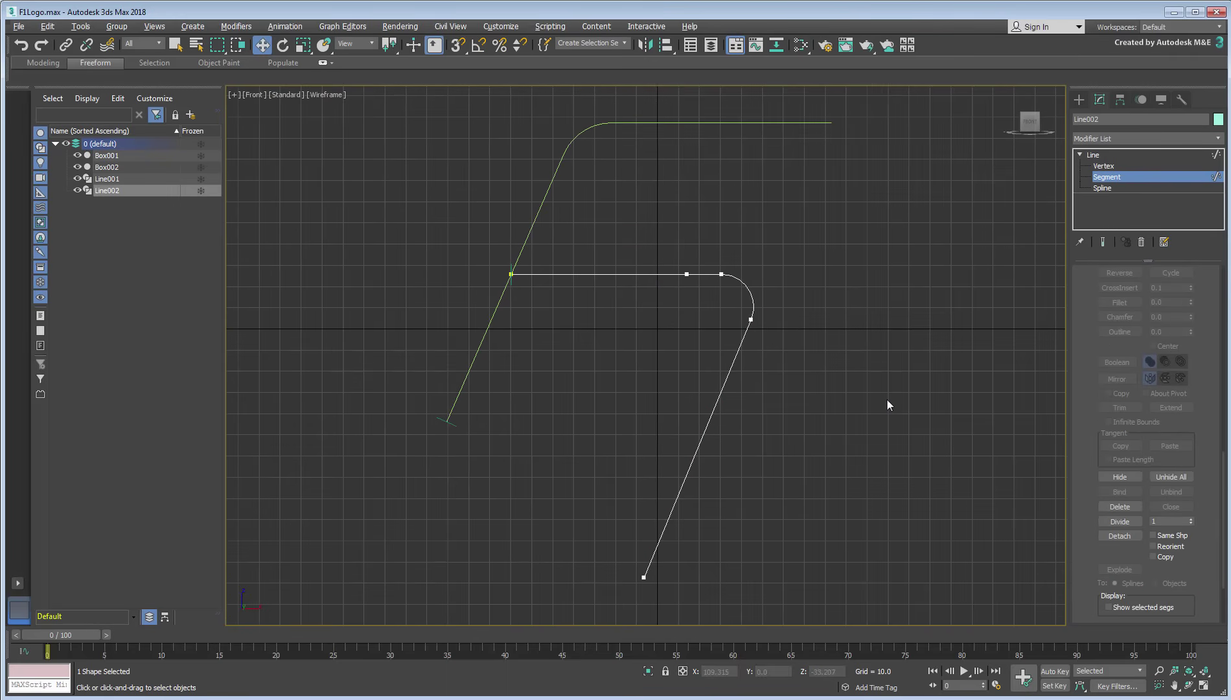
# Exit Line002's segment level and select Box002 partway through the animation
pyautogui.click(1106, 177)
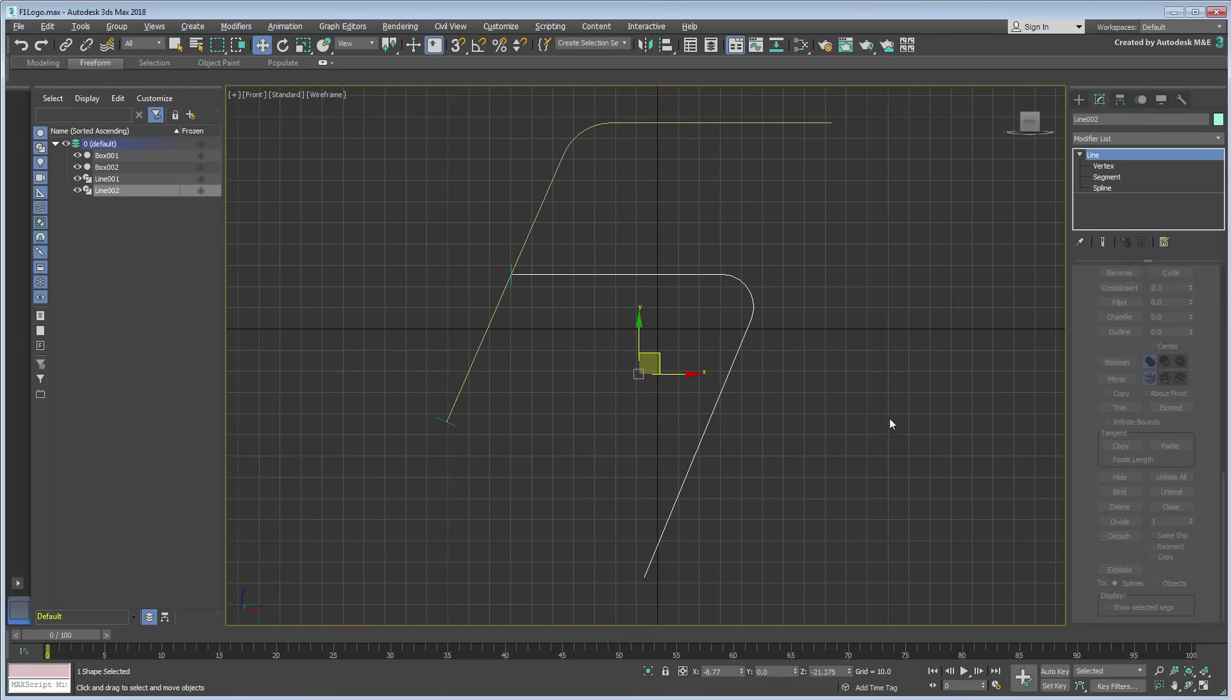
pyautogui.click(887, 424)
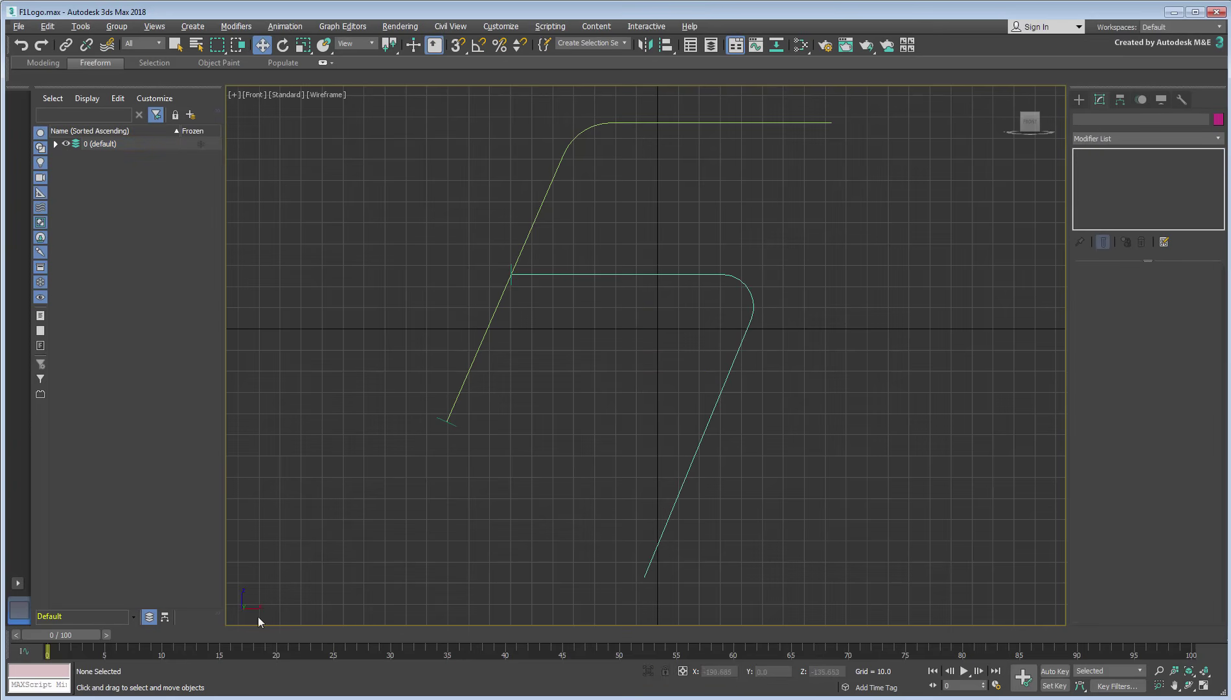
pyautogui.moveTo(98, 637); pyautogui.dragTo(756, 647)
pyautogui.press('w')
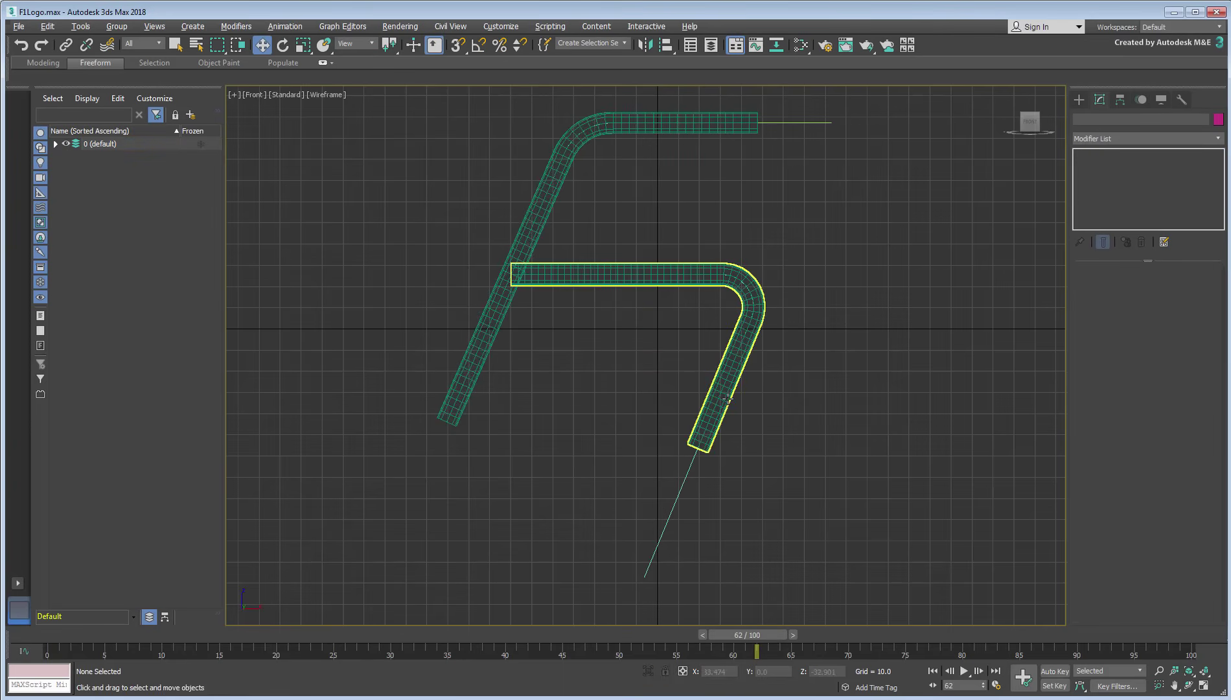
pyautogui.click(727, 400)
pyautogui.moveTo(757, 640); pyautogui.dragTo(546, 607)
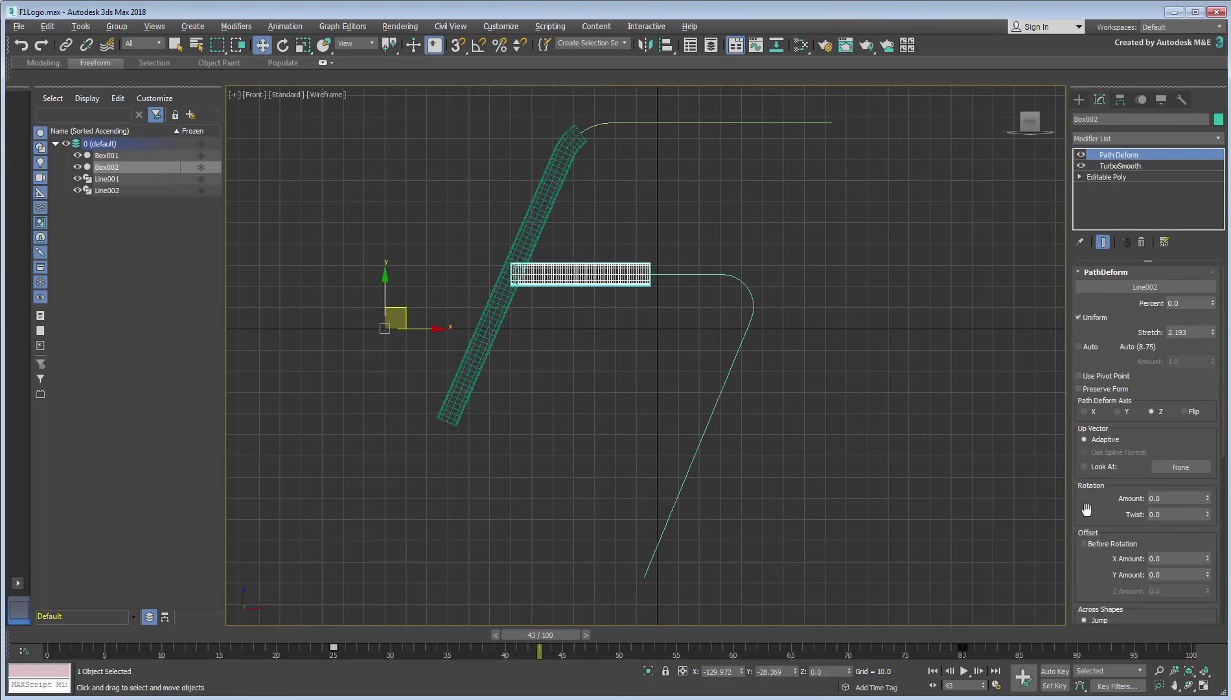
# Enable Adopt Shape matID in the Path Deform of Box002 and Box001
pyautogui.scroll(-3, 1147, 518)
pyautogui.scroll(-3, 1167, 531)
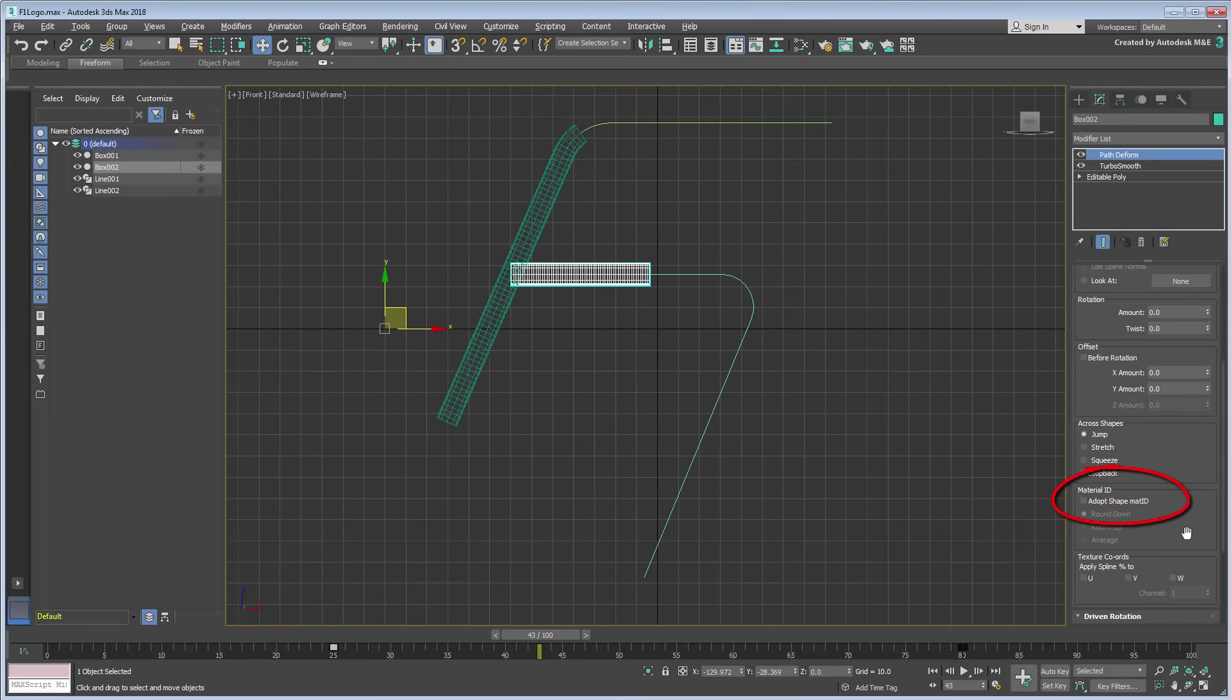
pyautogui.click(1116, 501)
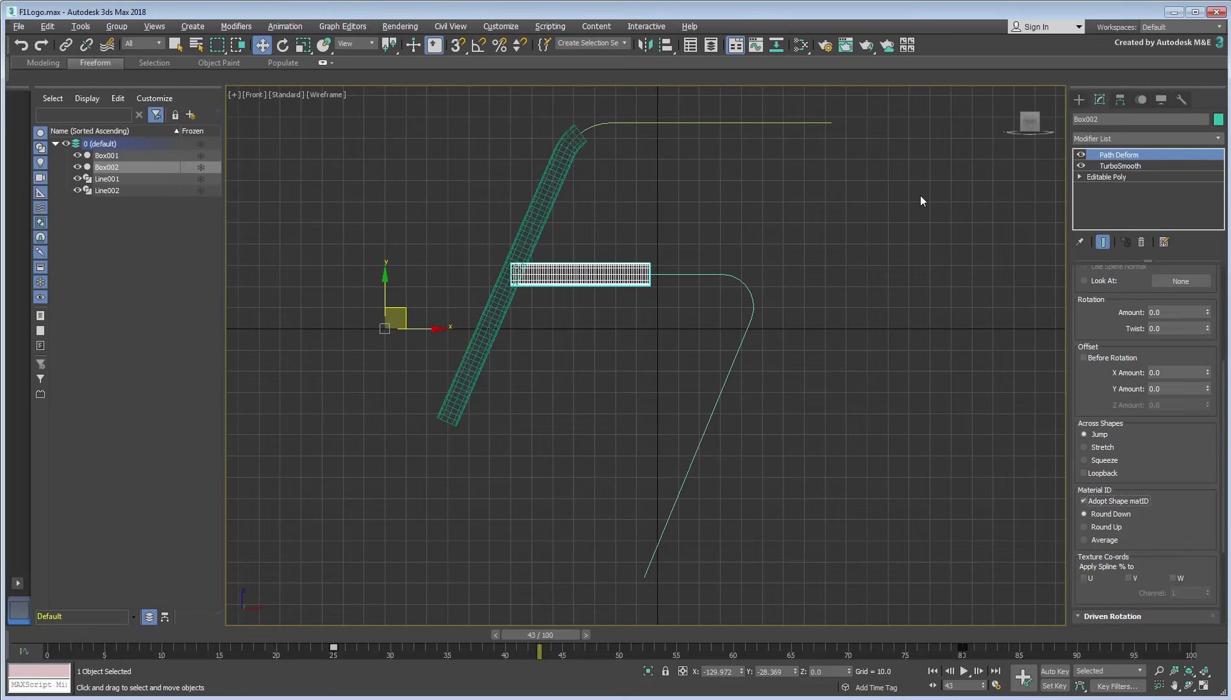
pyautogui.click(535, 222)
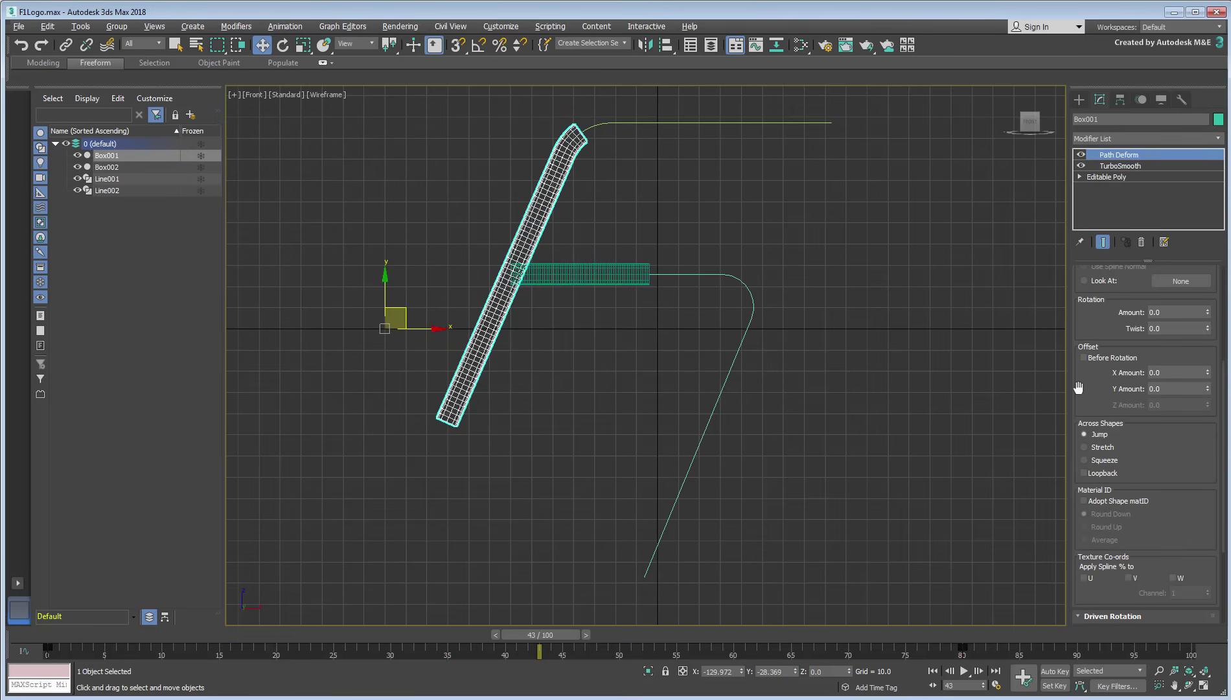
pyautogui.click(1114, 502)
# Restore the quad layout and create Multi/Sub-Object Material #12 with 2 sub-materials
pyautogui.hotkey('alt', 'w')
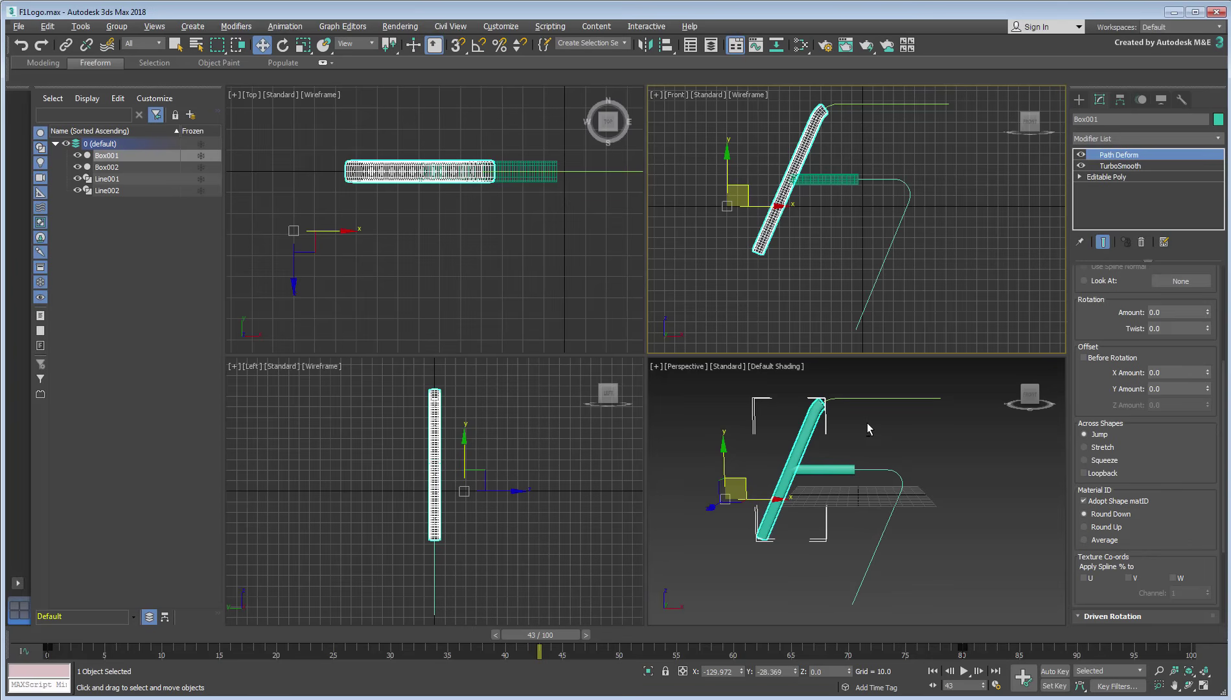
pyautogui.press('m')
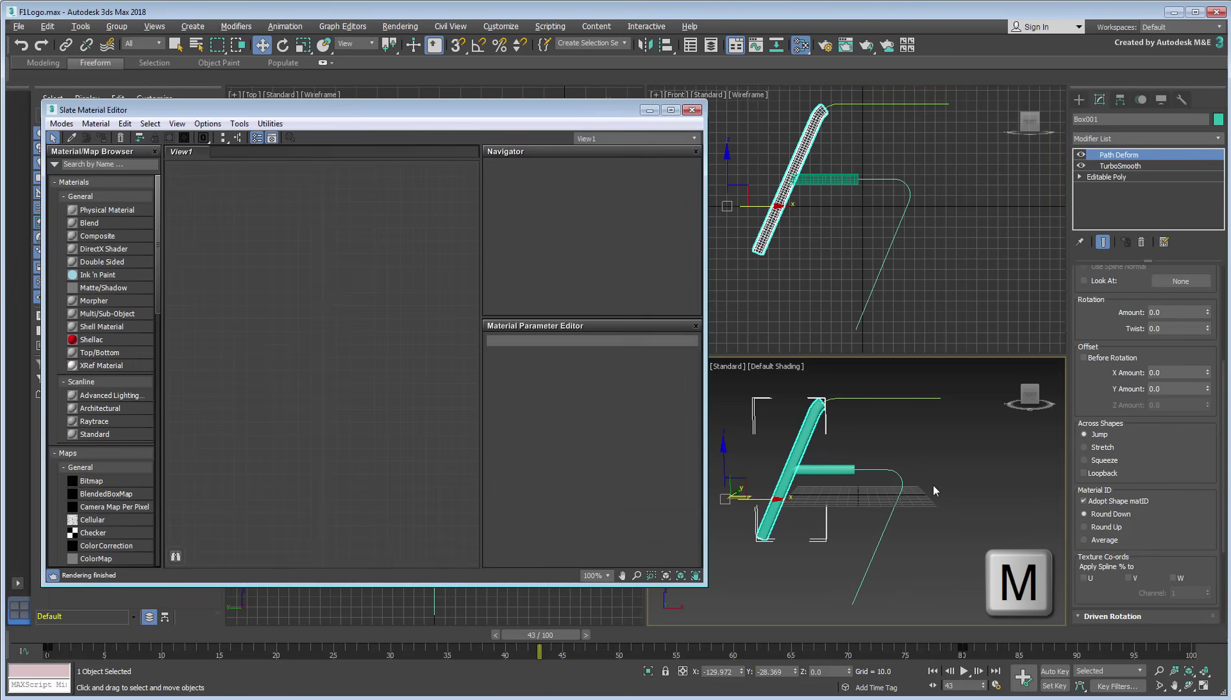
pyautogui.rightClick(298, 297)
pyautogui.moveTo(335, 305)
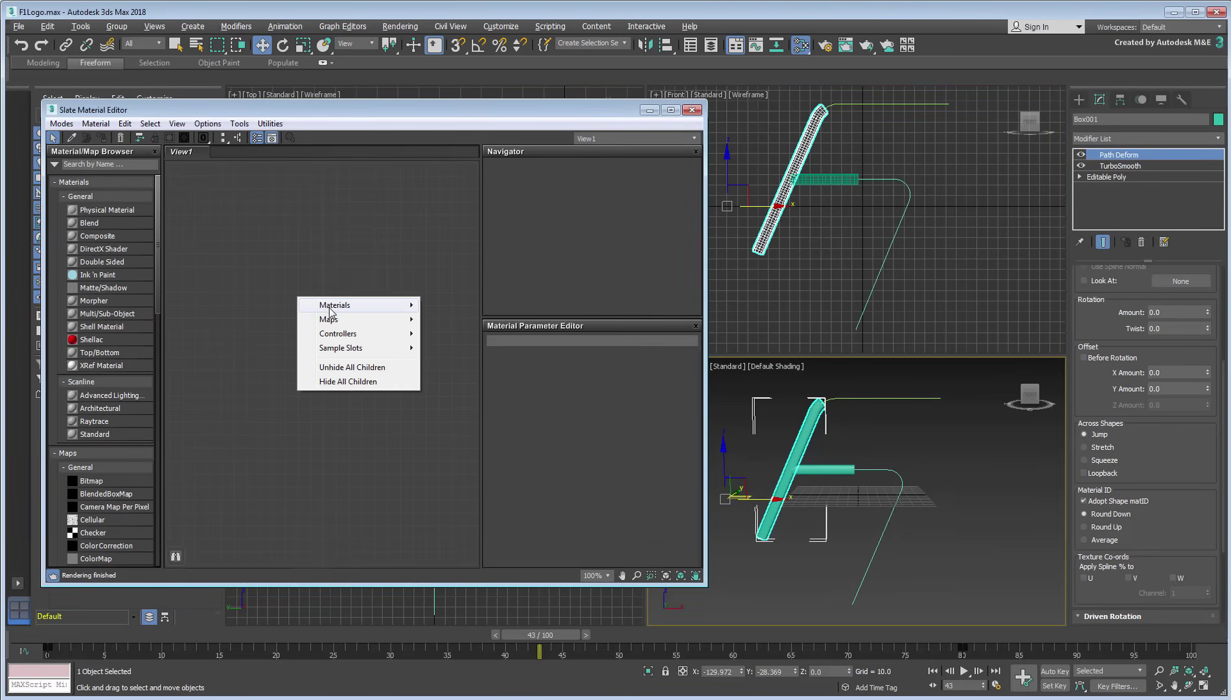
pyautogui.moveTo(455, 305)
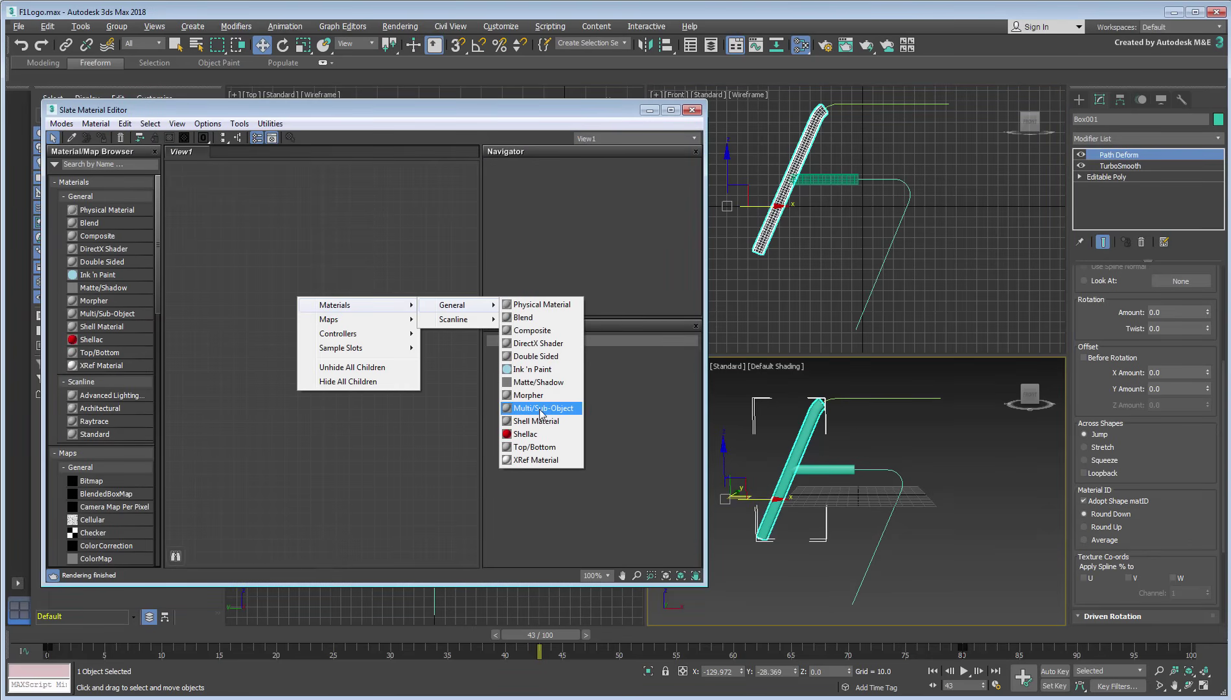
pyautogui.click(544, 409)
pyautogui.moveTo(334, 319); pyautogui.dragTo(421, 320)
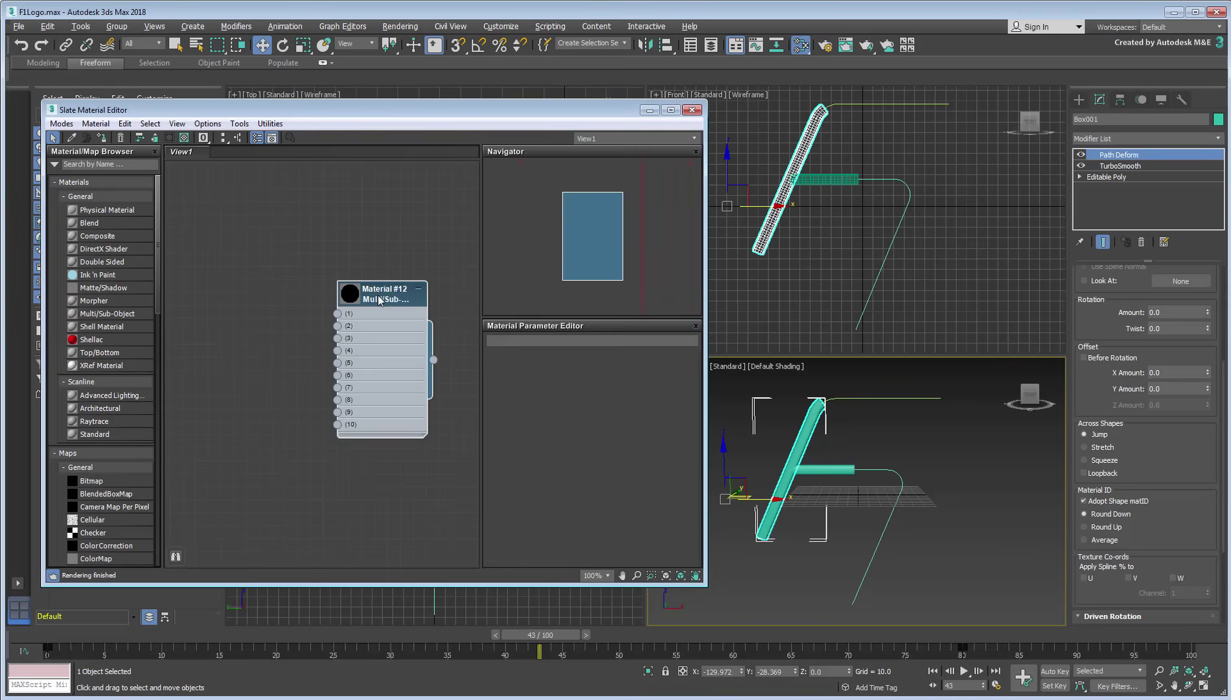
pyautogui.doubleClick(421, 320)
pyautogui.click(542, 377)
pyautogui.write('2')
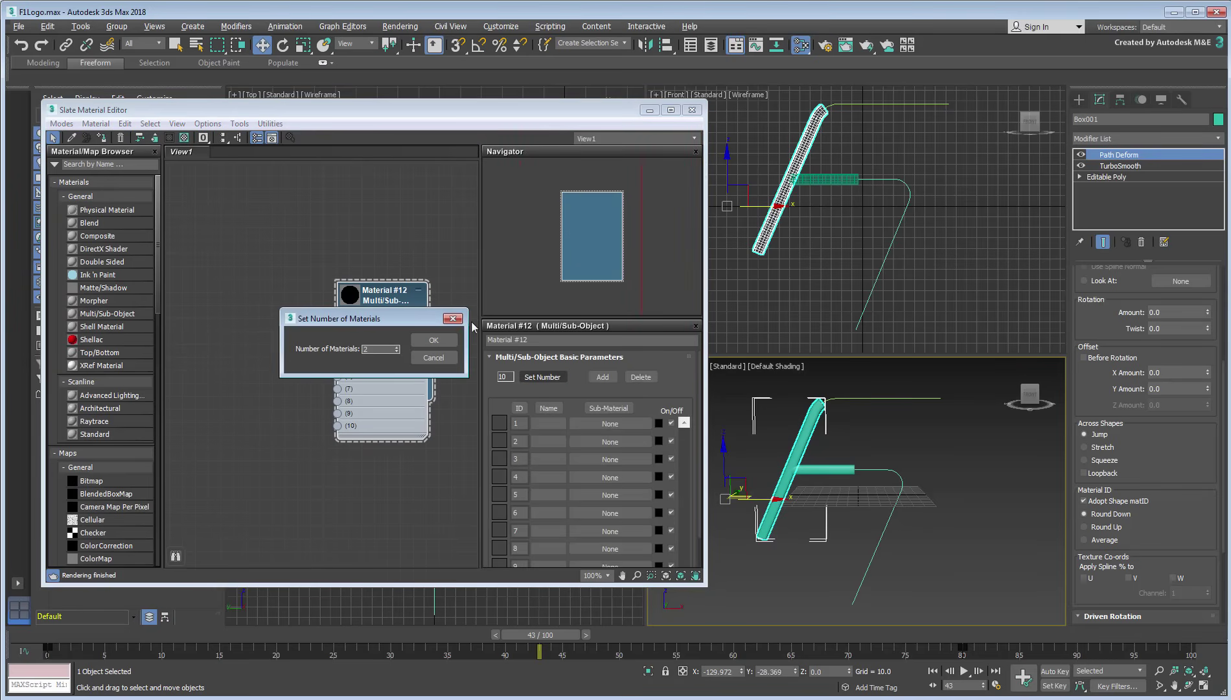
pyautogui.click(432, 340)
pyautogui.moveTo(382, 306)
pyautogui.mouseDown()
pyautogui.moveTo(382, 344)
pyautogui.moveTo(297, 299)
pyautogui.mouseUp()
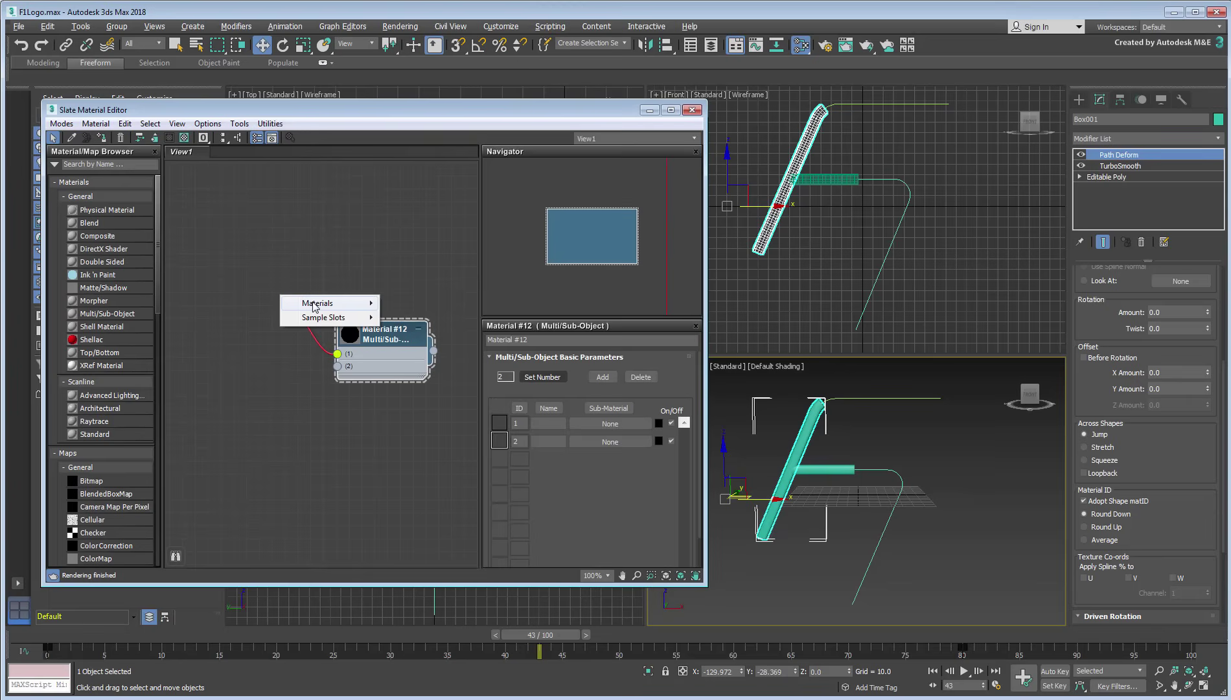
# Fill slot 1 with Physical Material #13 using the Polished Aluminum preset
pyautogui.click(483, 308)
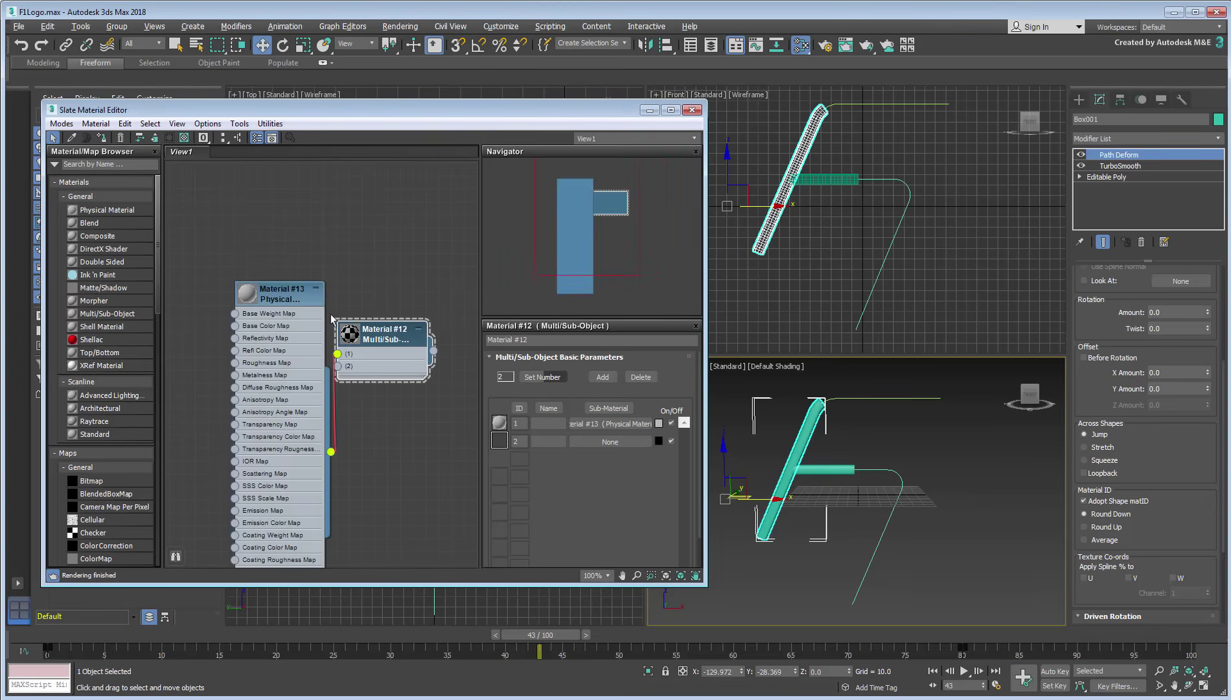
pyautogui.click(324, 286)
pyautogui.moveTo(288, 297); pyautogui.dragTo(241, 301)
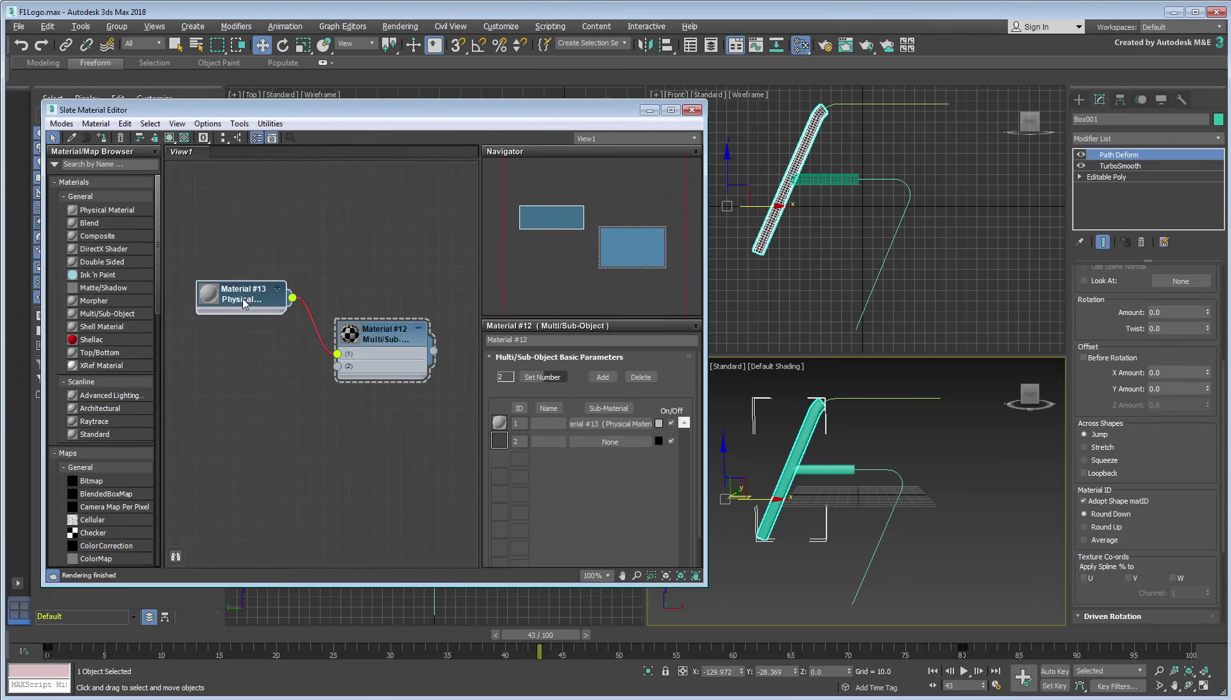
pyautogui.doubleClick(242, 298)
pyautogui.click(576, 372)
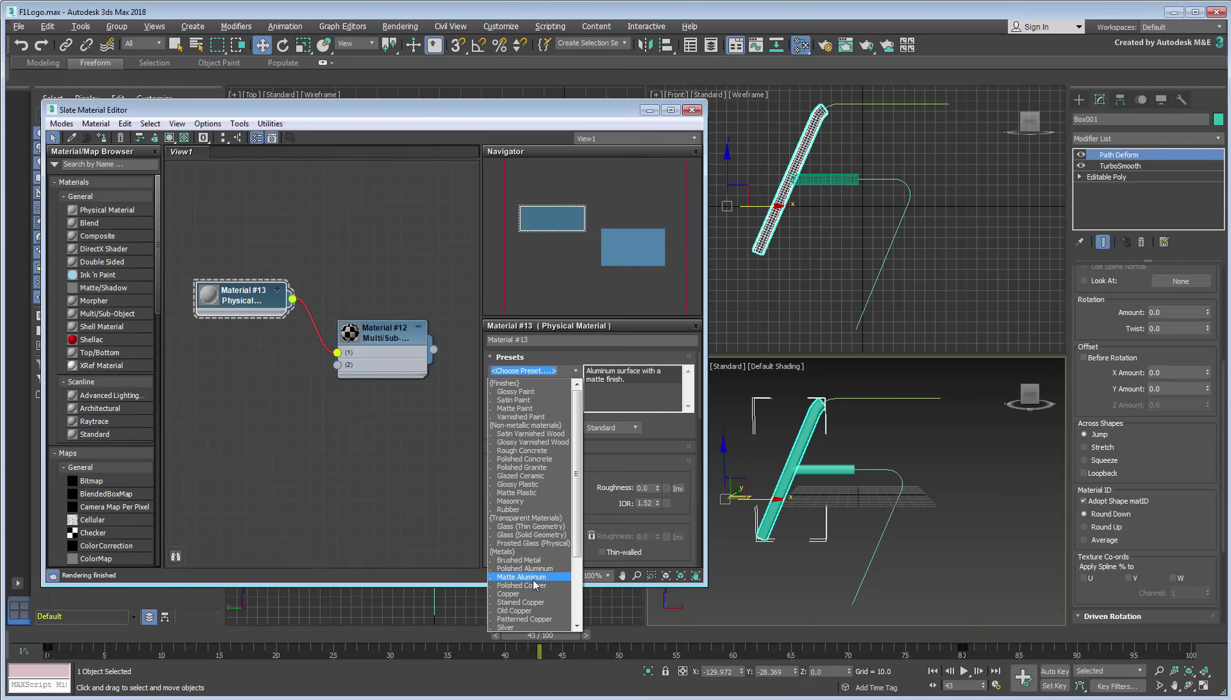
pyautogui.click(539, 568)
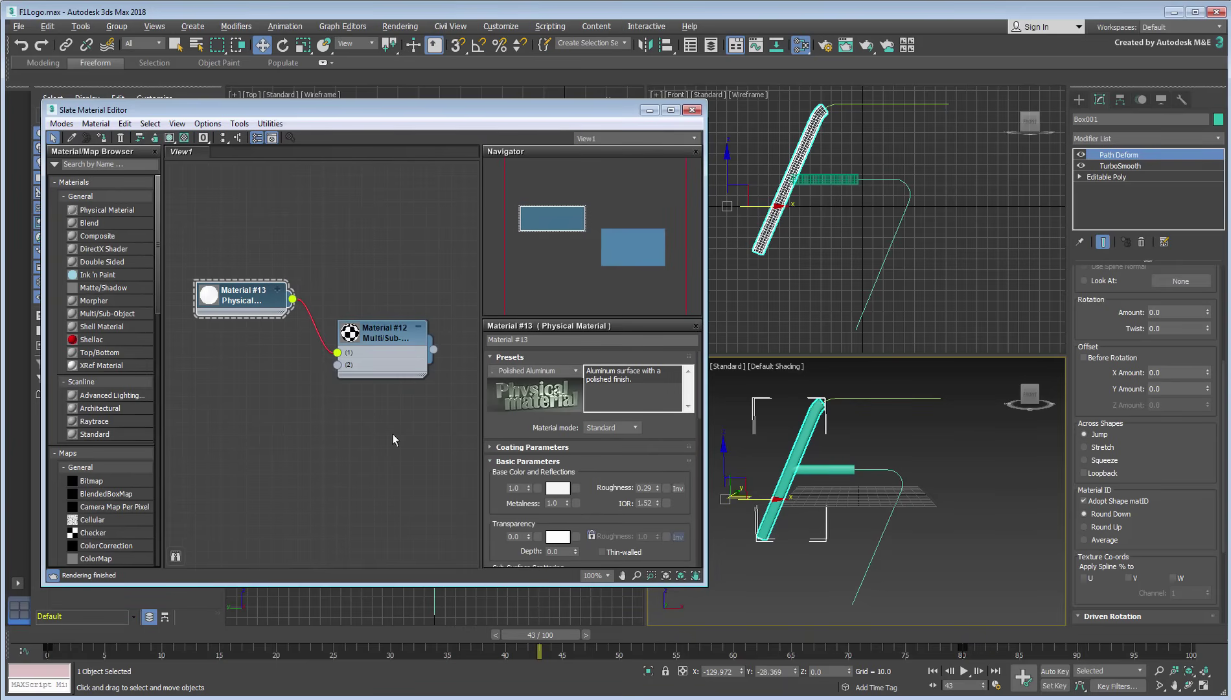
# Wire a copy, Material #14, into slot 2 and make its base colour dark red
pyautogui.moveTo(246, 295)
pyautogui.keyDown('shift'); pyautogui.mouseDown()
pyautogui.moveTo(259, 412)
pyautogui.moveTo(337, 364)
pyautogui.mouseUp(); pyautogui.keyUp('shift')
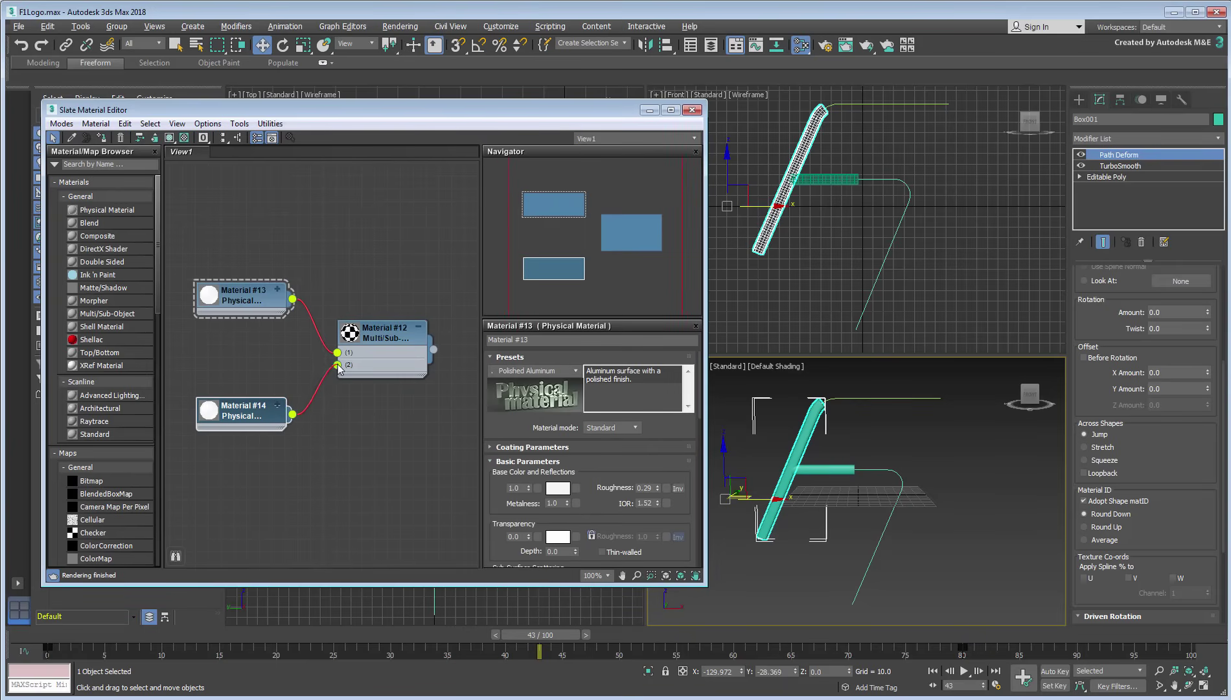
pyautogui.click(238, 420)
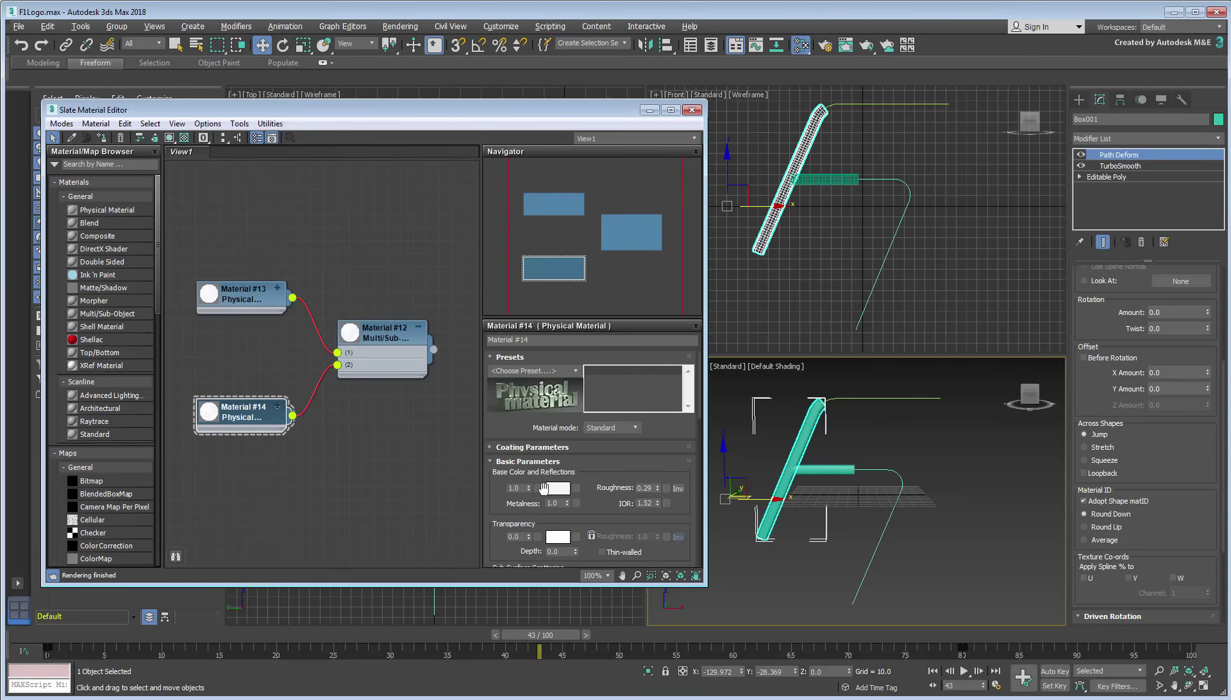
pyautogui.click(558, 487)
pyautogui.click(262, 95)
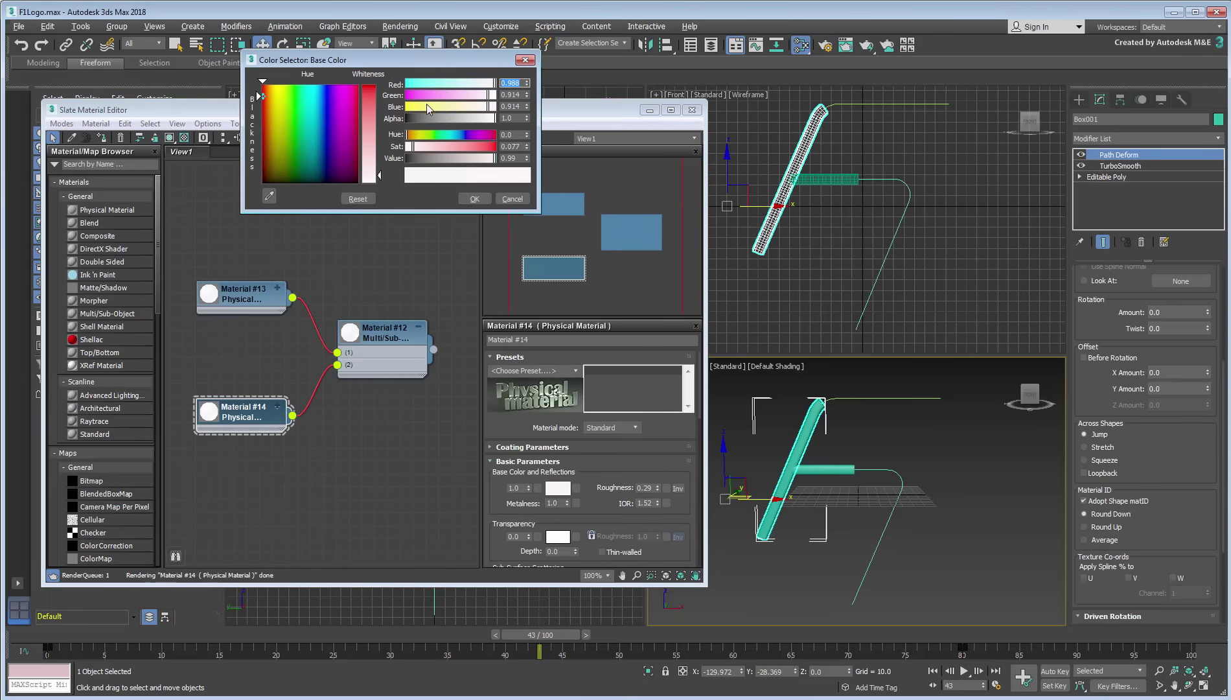
pyautogui.moveTo(370, 171); pyautogui.dragTo(370, 92)
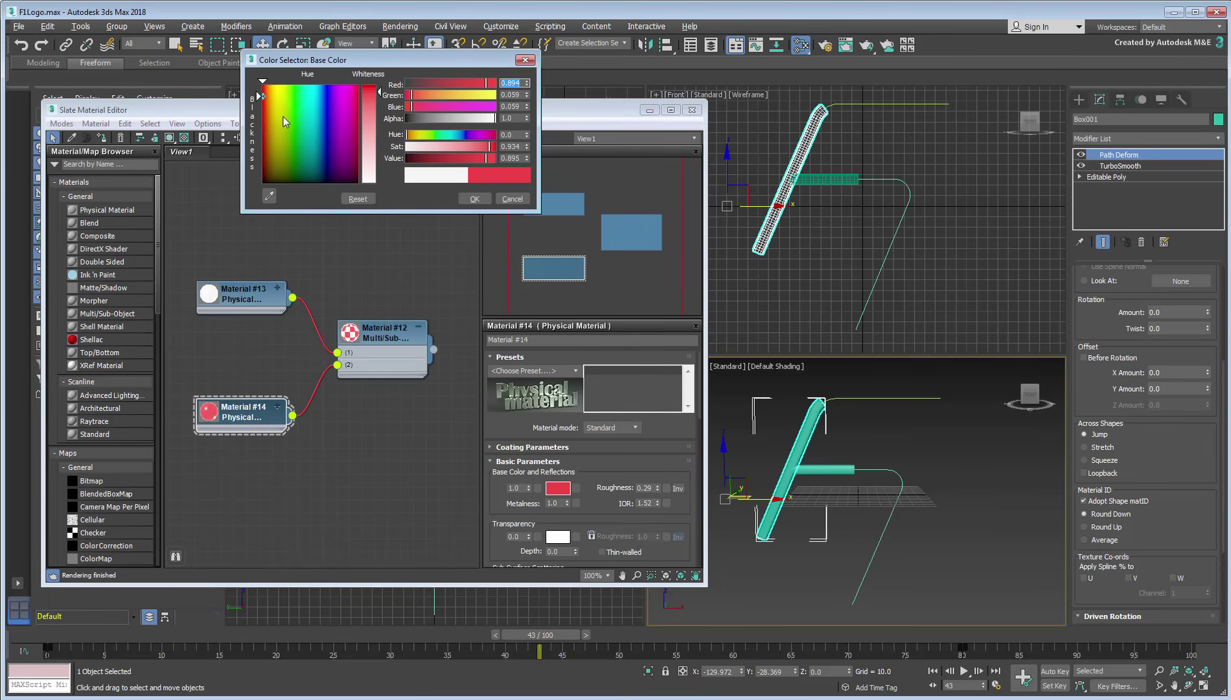
pyautogui.moveTo(260, 96); pyautogui.dragTo(260, 118)
pyautogui.click(474, 199)
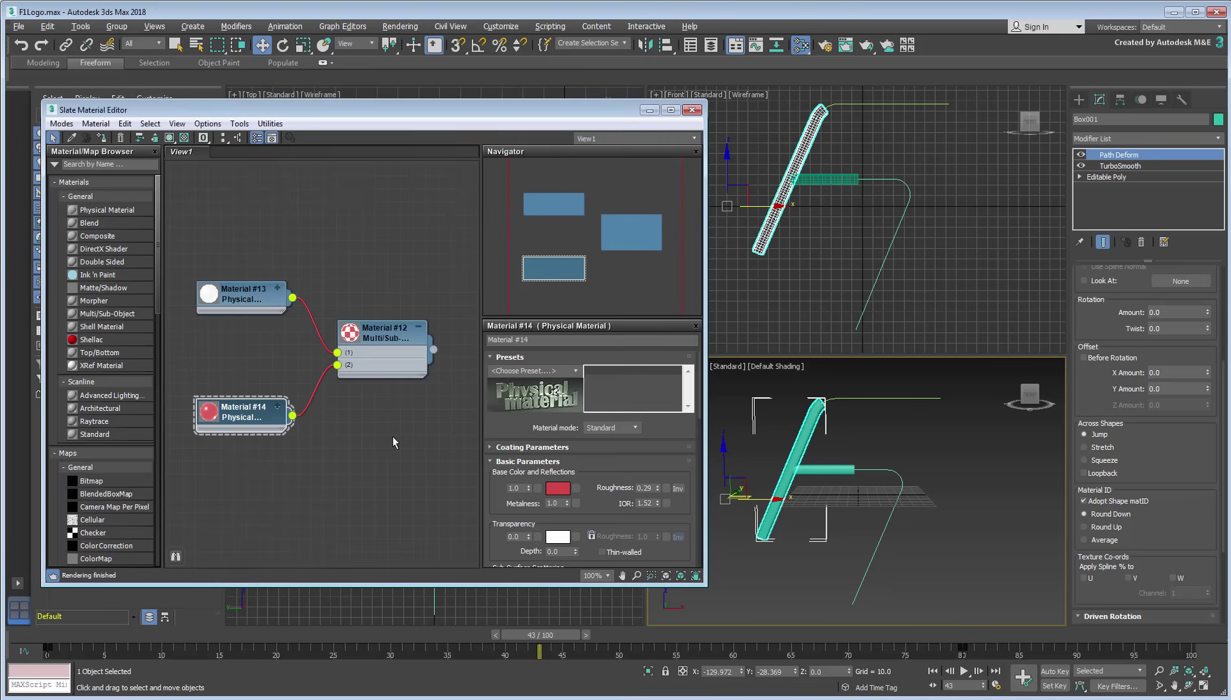
# Assign Material #12 to both tubes, close the editor and scrub the animation
pyautogui.keyDown('ctrl'); pyautogui.click(823, 180); pyautogui.keyUp('ctrl')
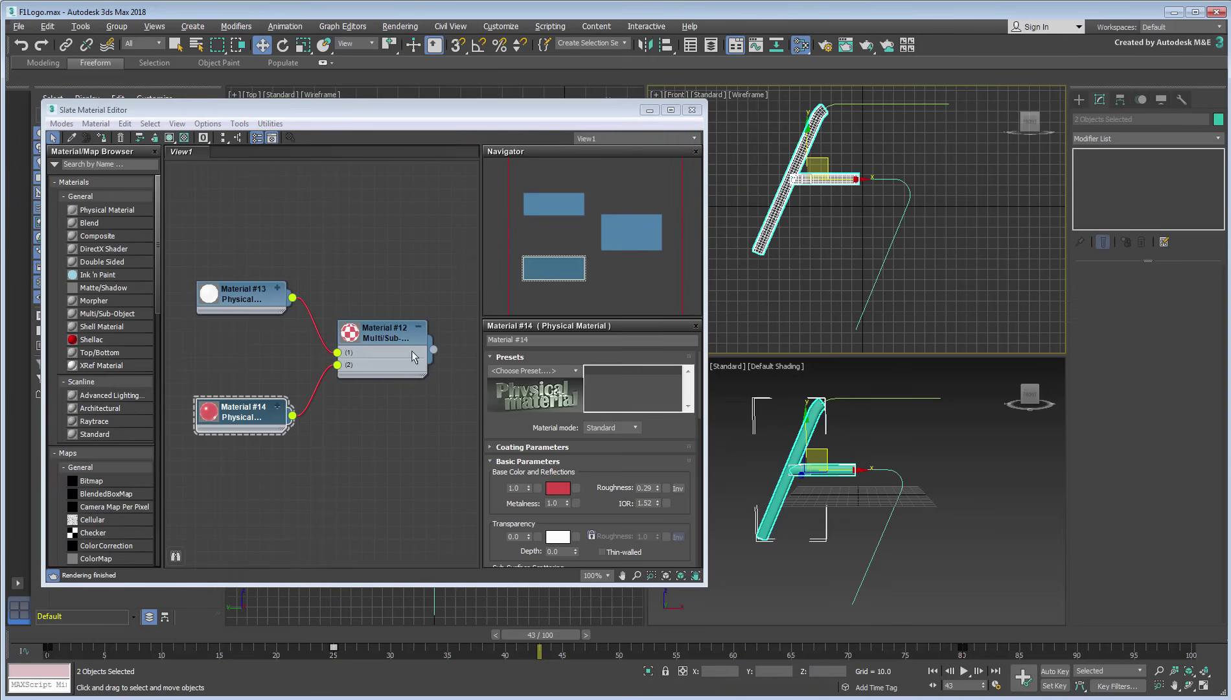
pyautogui.rightClick(381, 337)
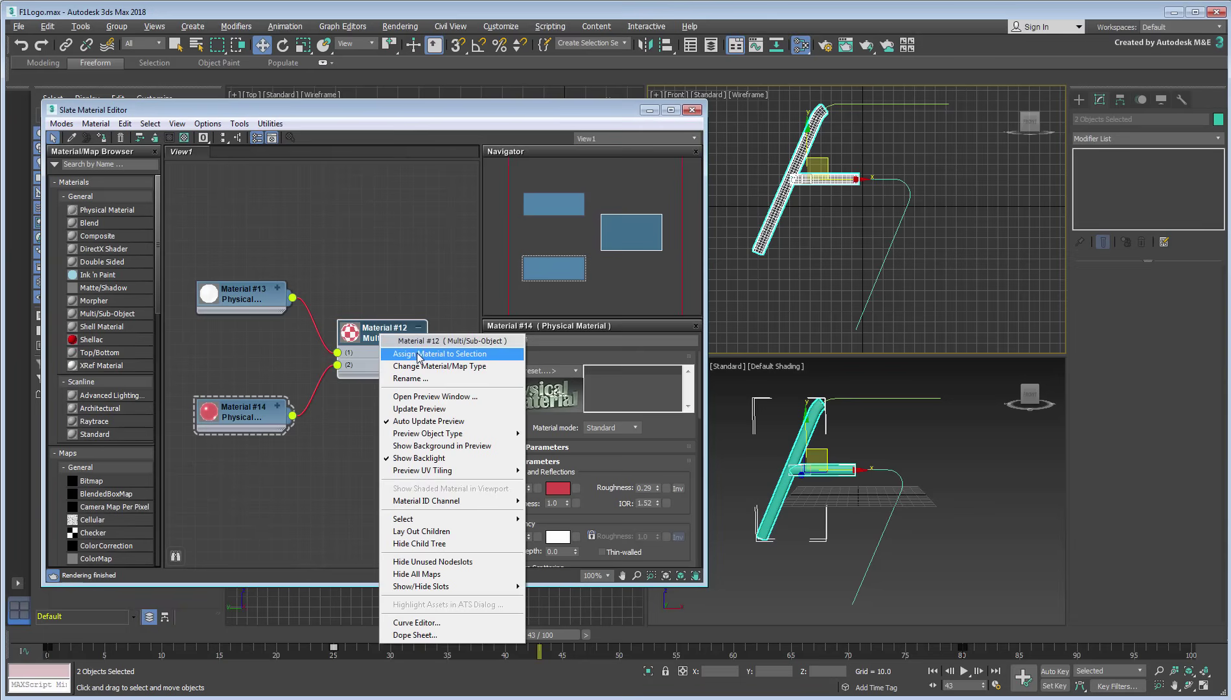
pyautogui.click(418, 355)
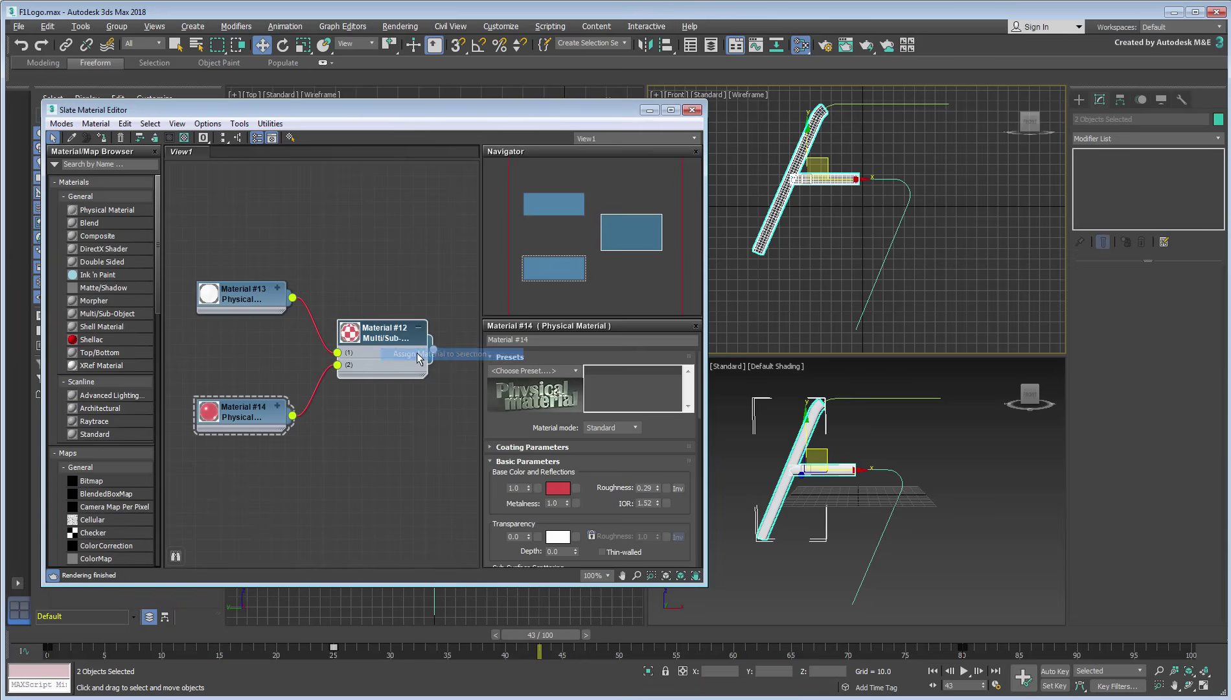
pyautogui.click(692, 112)
pyautogui.moveTo(540, 634)
pyautogui.mouseDown()
pyautogui.moveTo(687, 635)
pyautogui.moveTo(738, 673)
pyautogui.mouseUp()
# Test-render the logo at frames 62, 41 and 93, showing the completed white-and-red F
pyautogui.press('w')
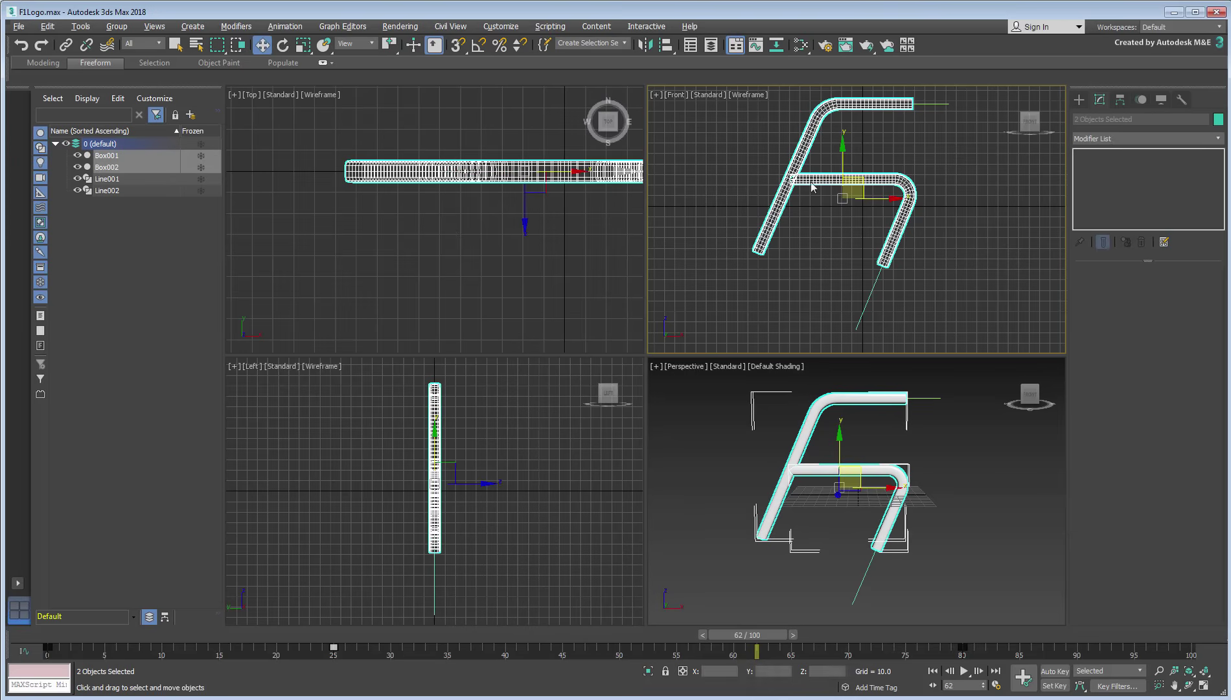
pyautogui.click(869, 44)
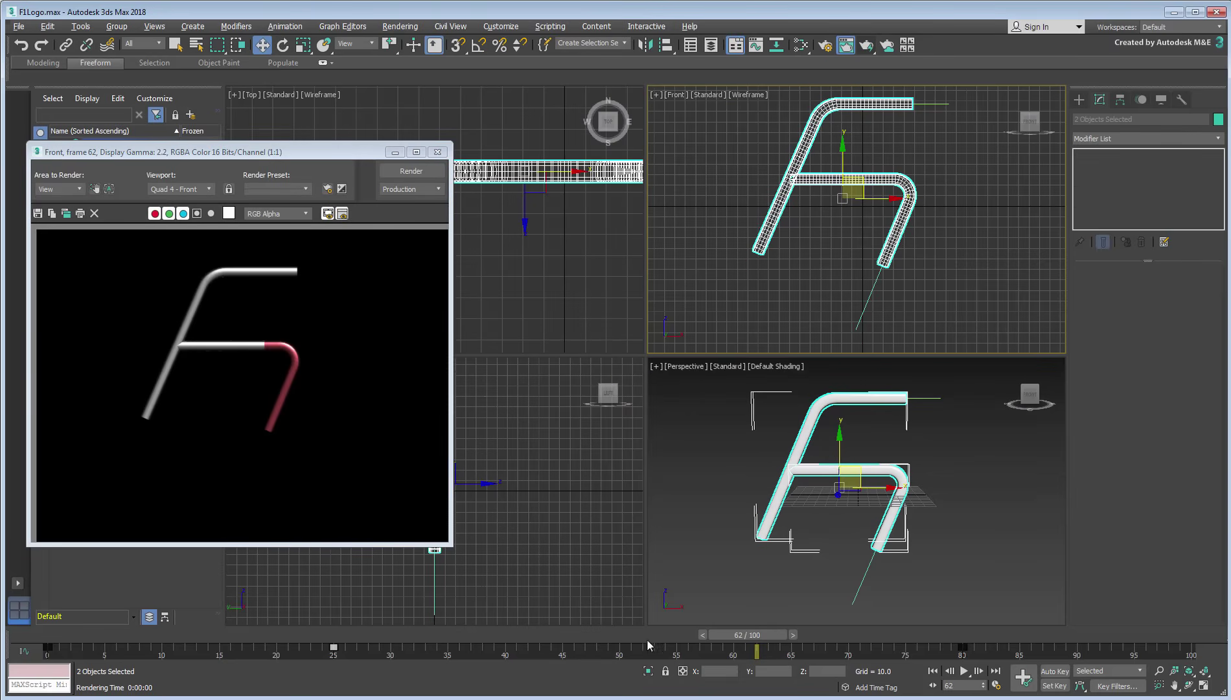
pyautogui.click(528, 632)
pyautogui.click(413, 171)
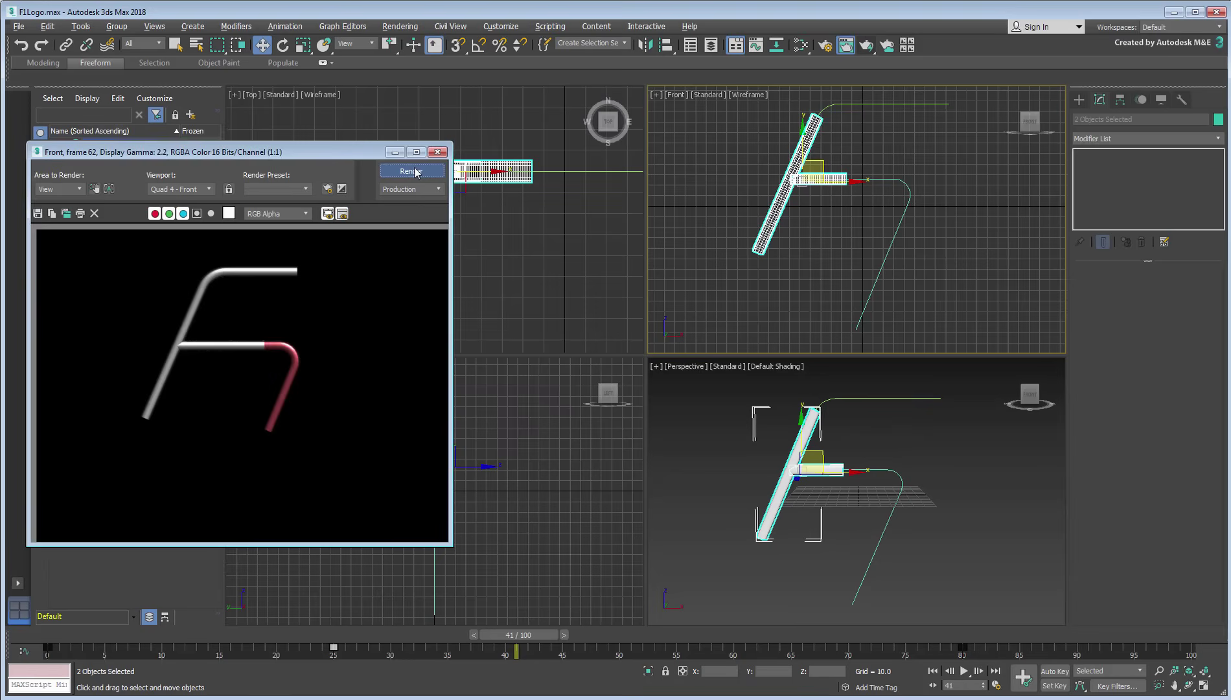
pyautogui.click(1095, 635)
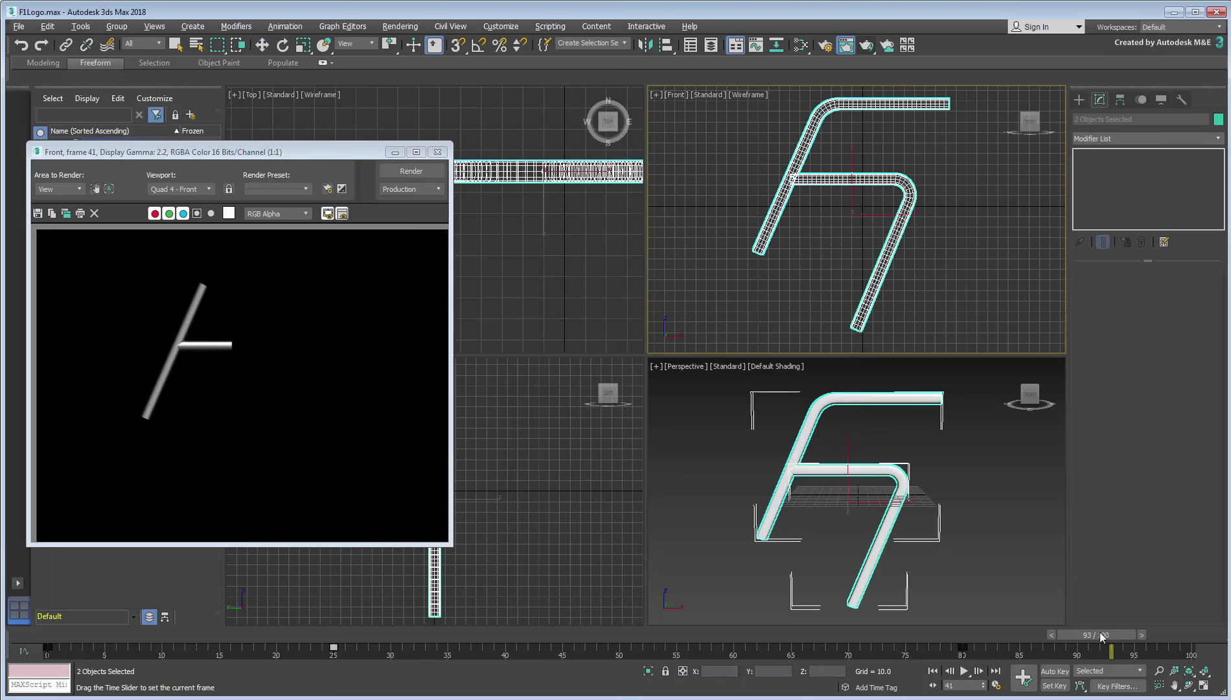
pyautogui.click(396, 172)
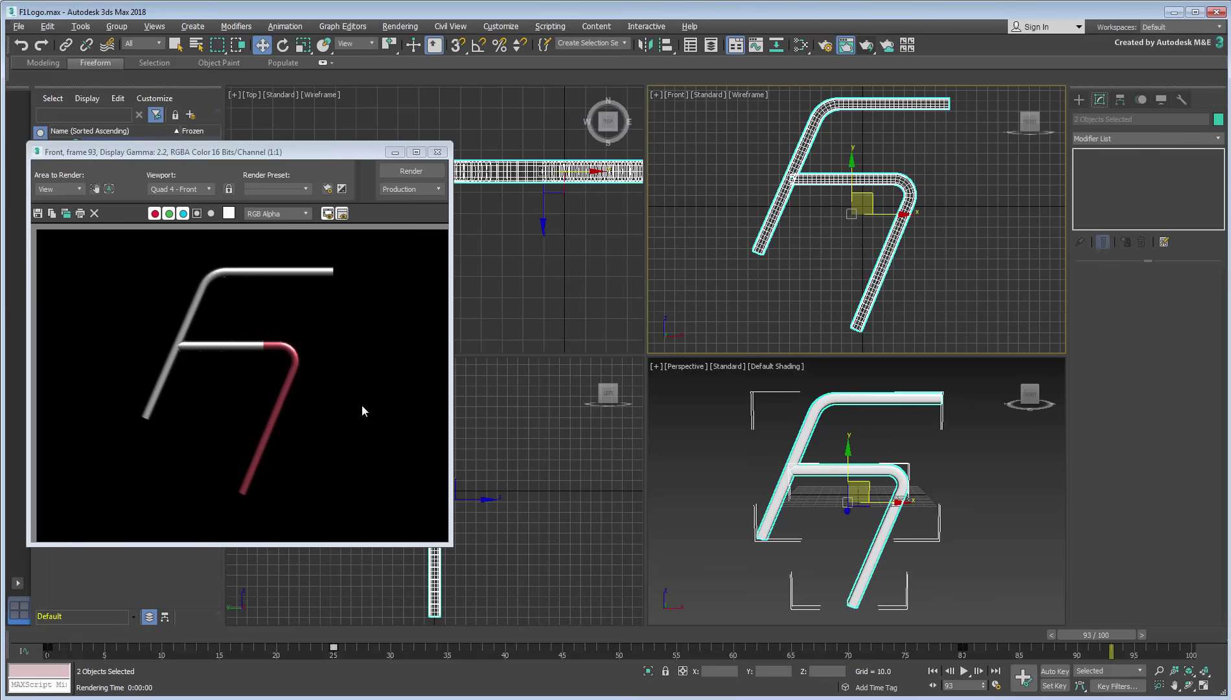
# Select the outer F tube (Box001) and reveal its Path Deform parameters, Stretch 9.05
pyautogui.click(1006, 409)
pyautogui.click(930, 400)
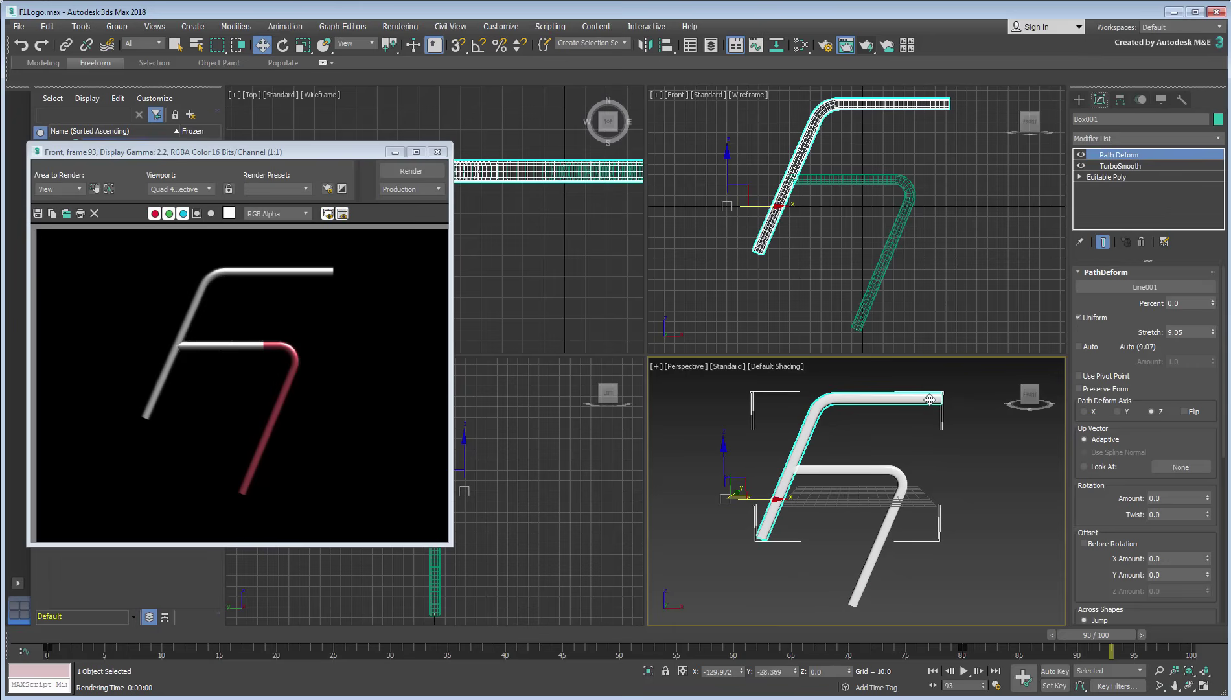
pyautogui.moveTo(1105, 518); pyautogui.dragTo(1110, 449)
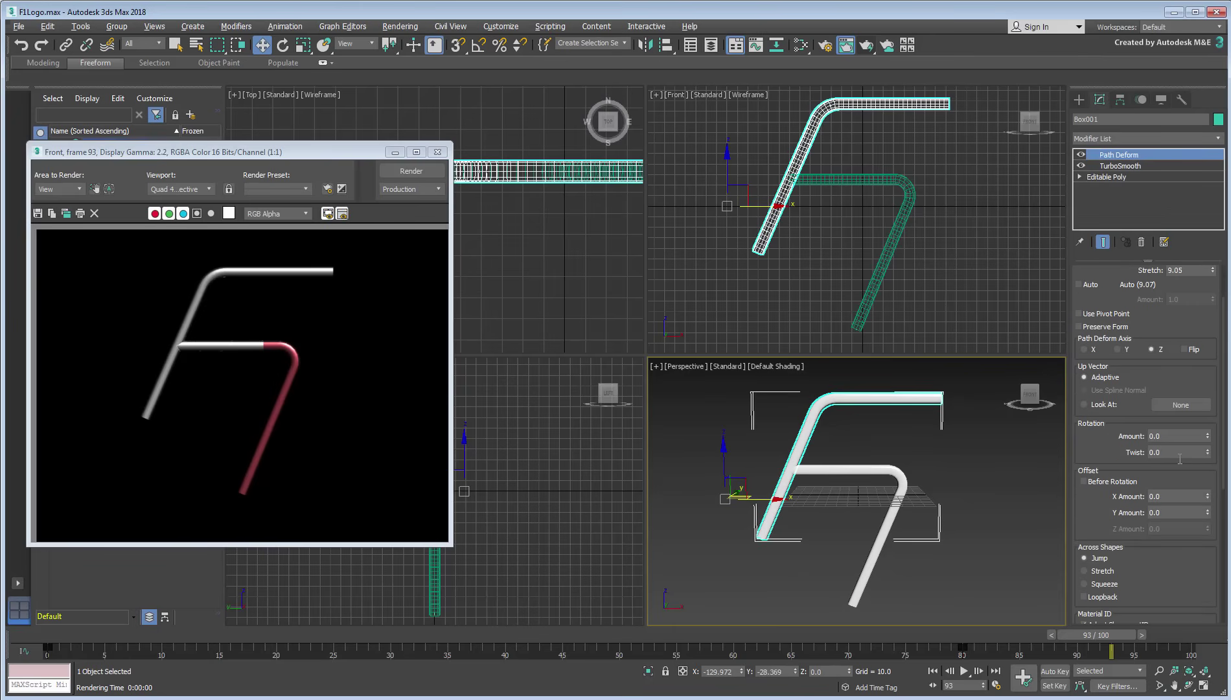